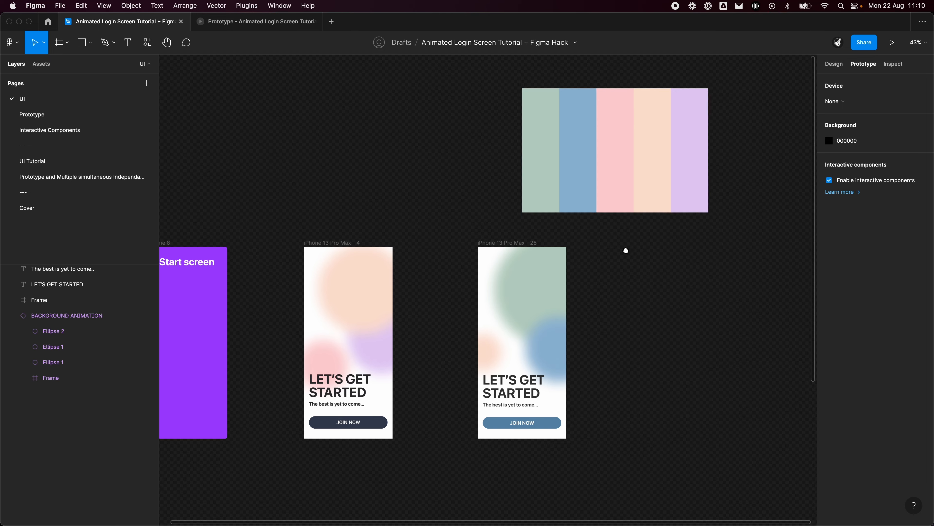
Examine the start screen and login screen designs on the UI page, including their colour variants.
scroll(724, 192, down, 2)
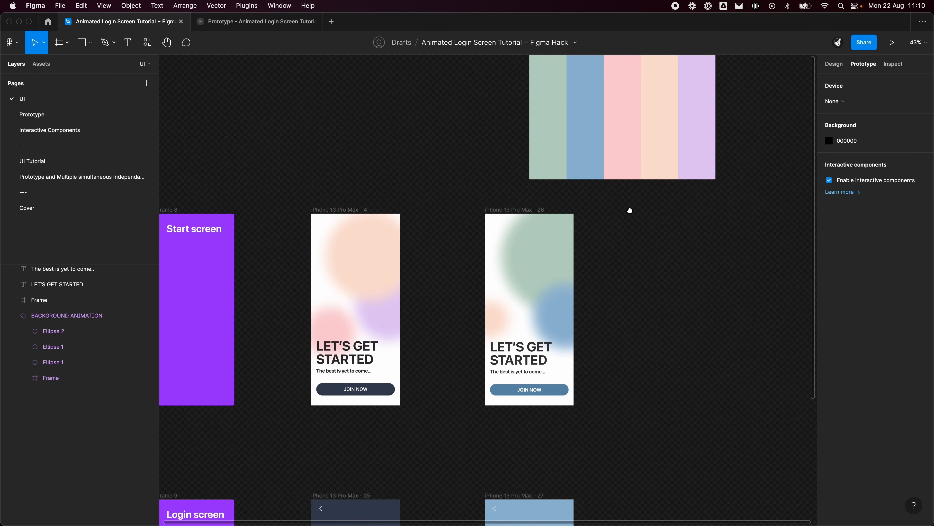
scroll(630, 211, down, 6)
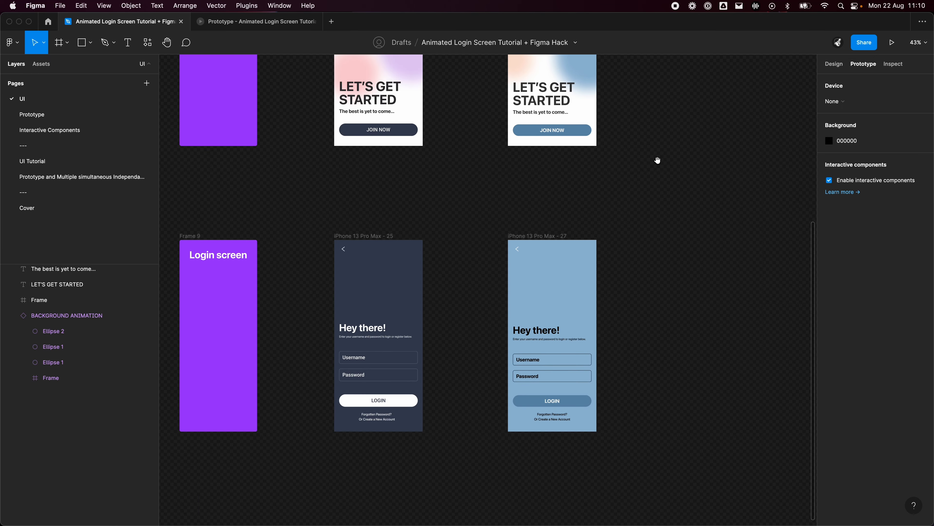
scroll(625, 305, up, 3)
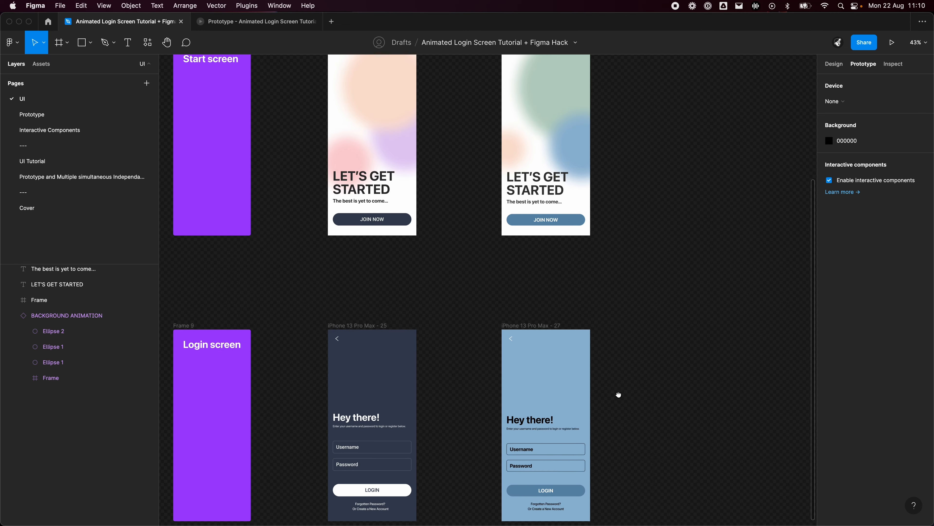
scroll(627, 344, down, 2)
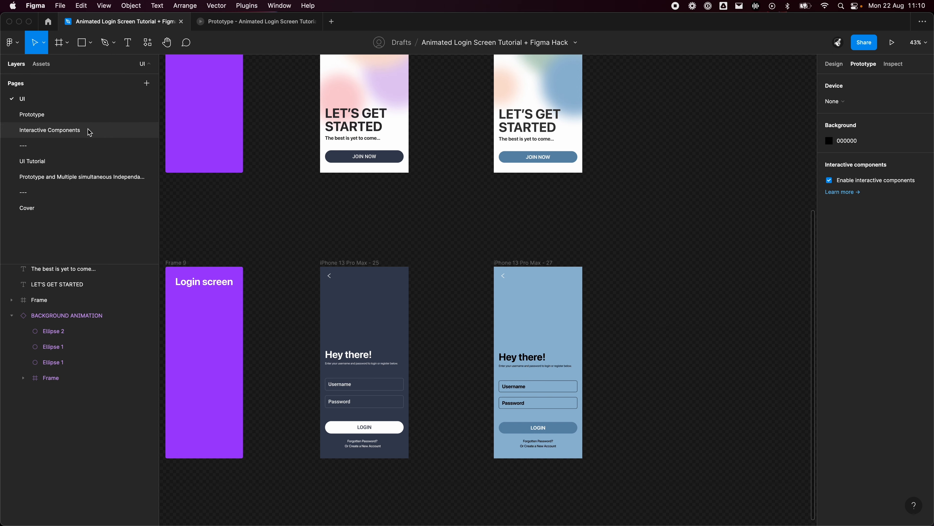
Open the Prototype page and examine the frames and connections of The Problem and The Solution flows.
click(88, 117)
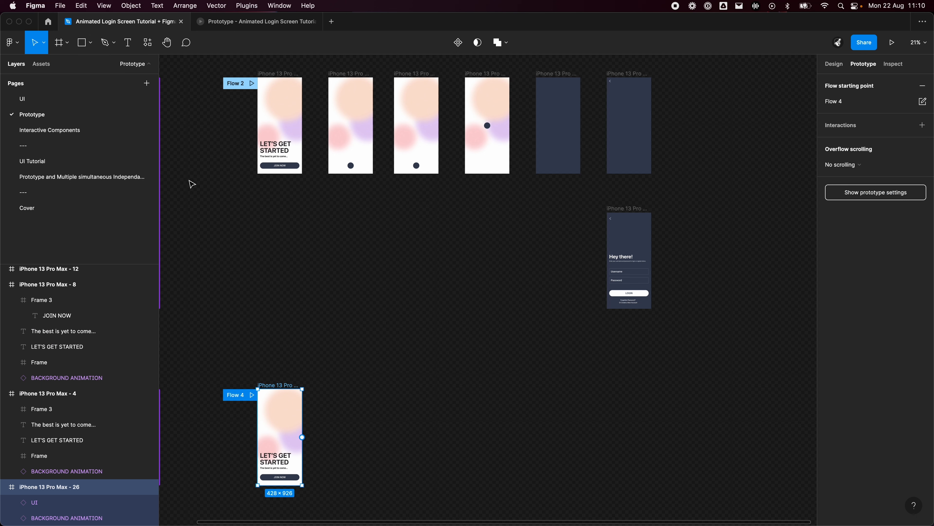
drag(558, 244, 661, 250)
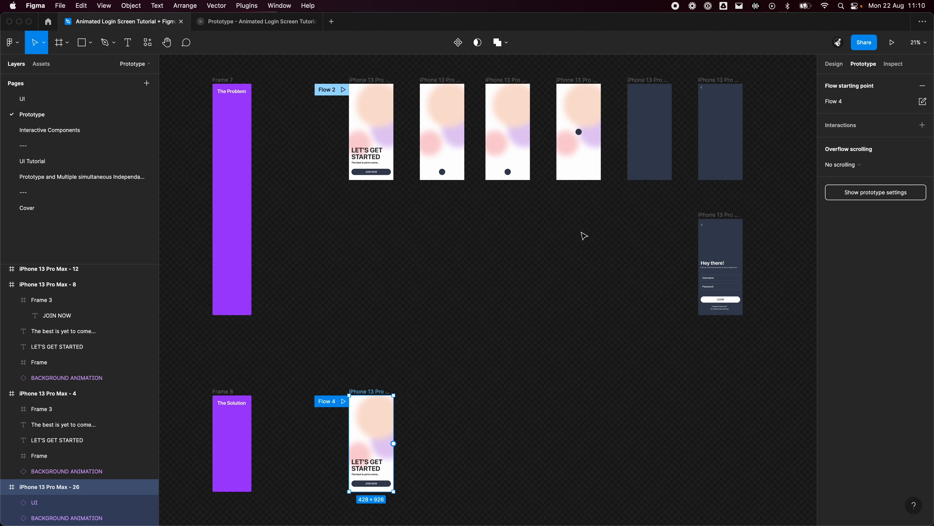
click(585, 254)
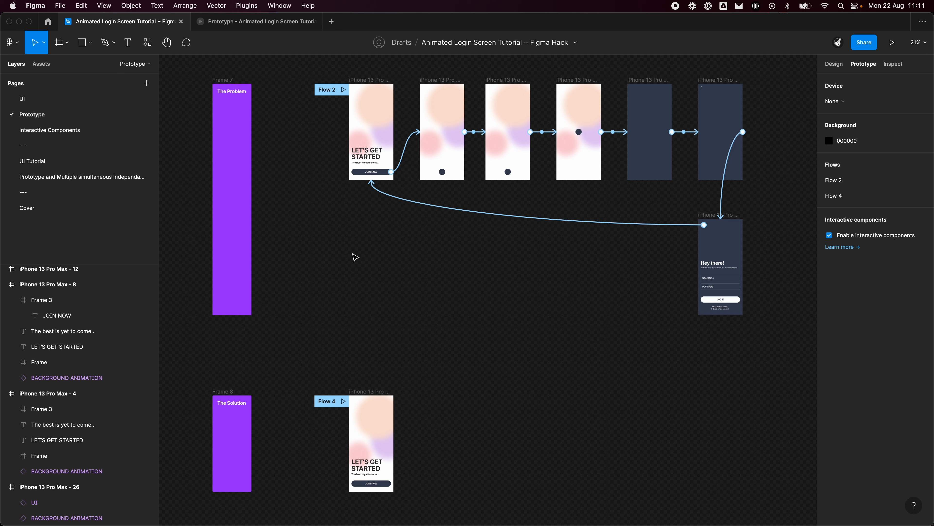
drag(609, 289, 570, 311)
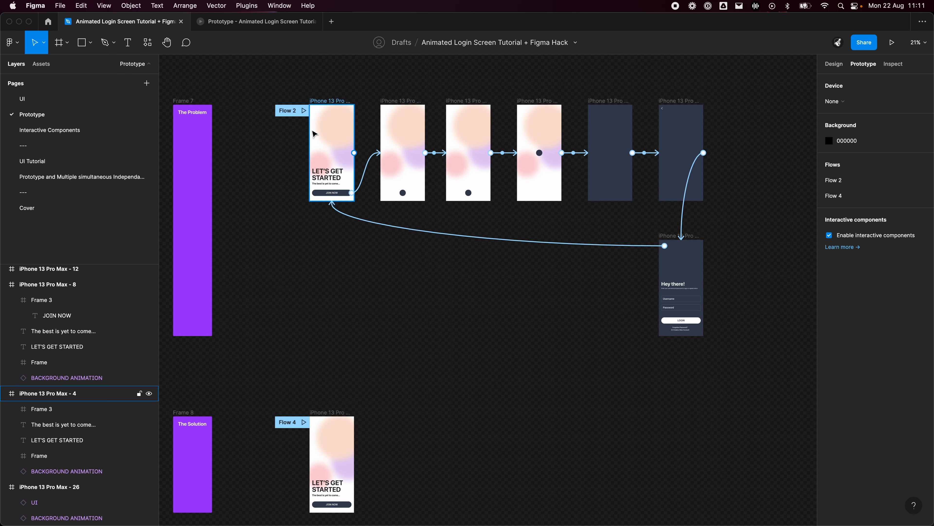
scroll(543, 348, down, 2)
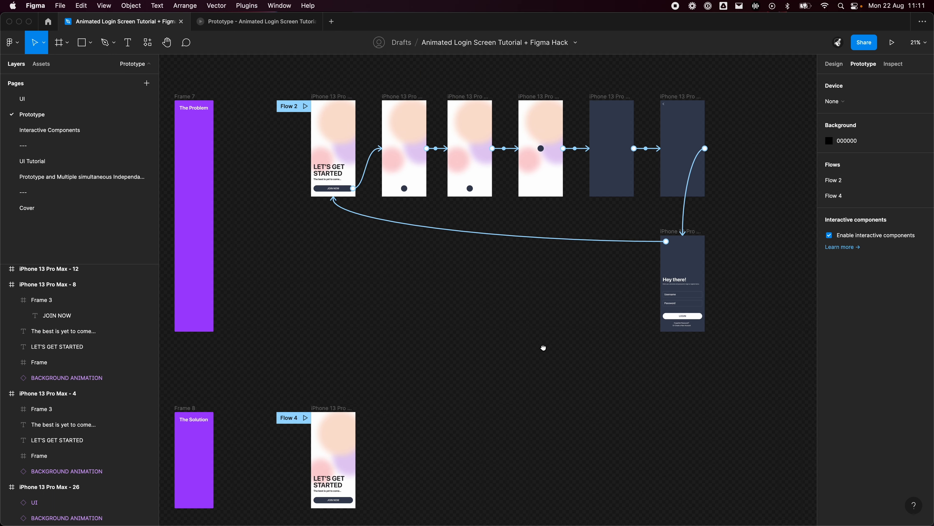
drag(599, 323, 689, 227)
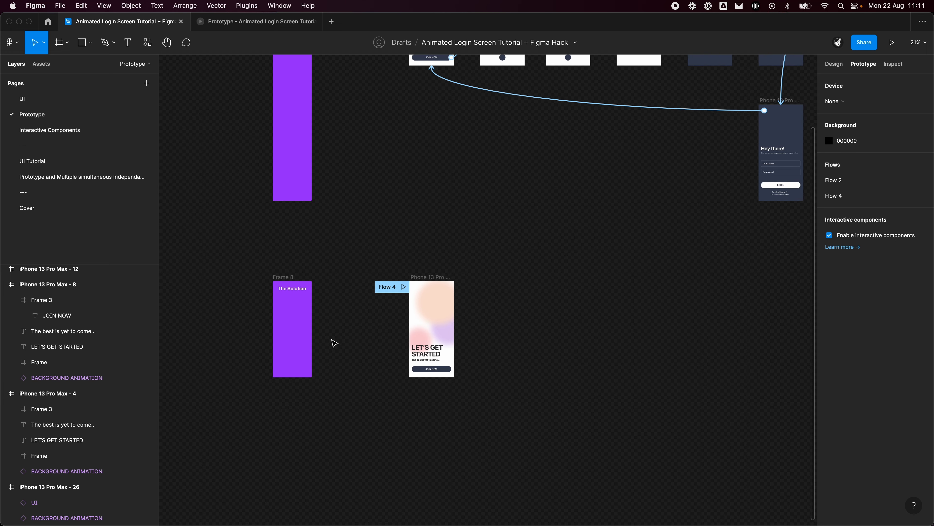
scroll(381, 319, left, 3)
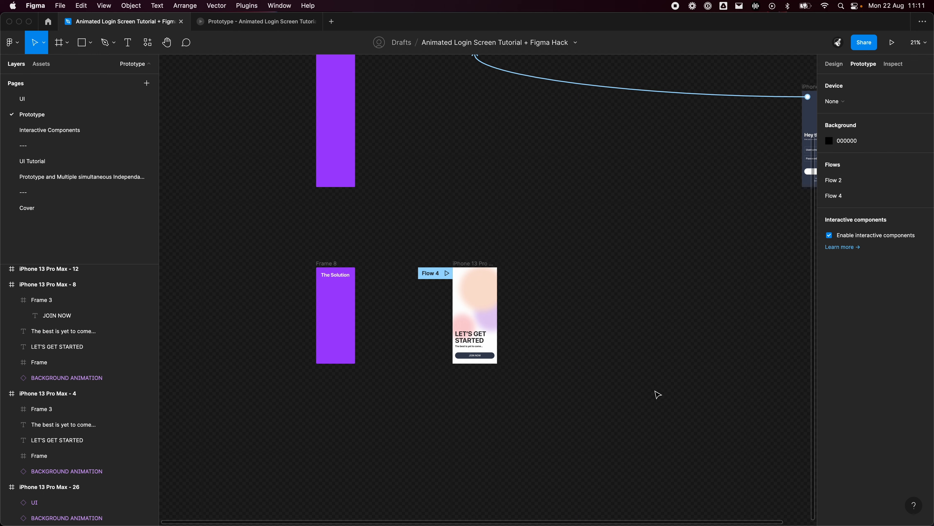
drag(559, 298, 392, 423)
scroll(426, 369, down, 3)
drag(490, 412, 518, 400)
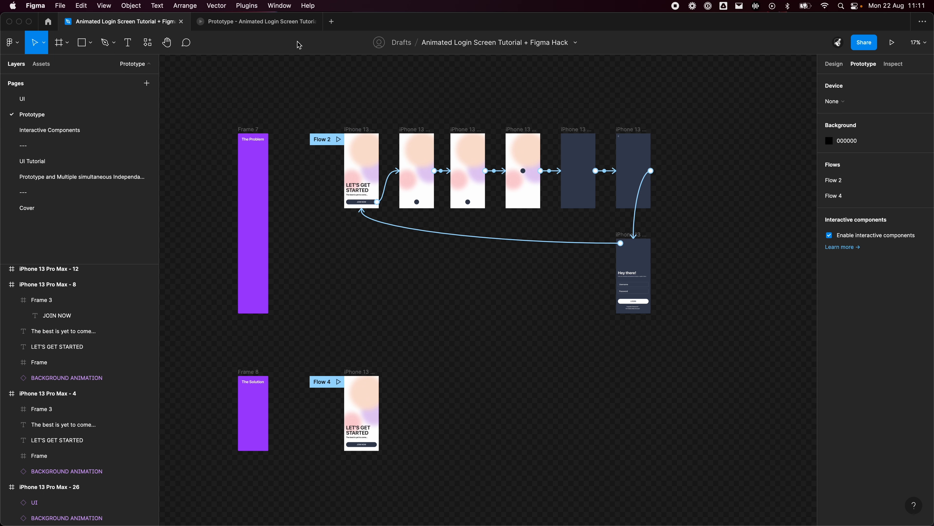
Test Flow 4 in the open prototype preview, going from JOIN NOW to the login screen and back three times.
click(280, 22)
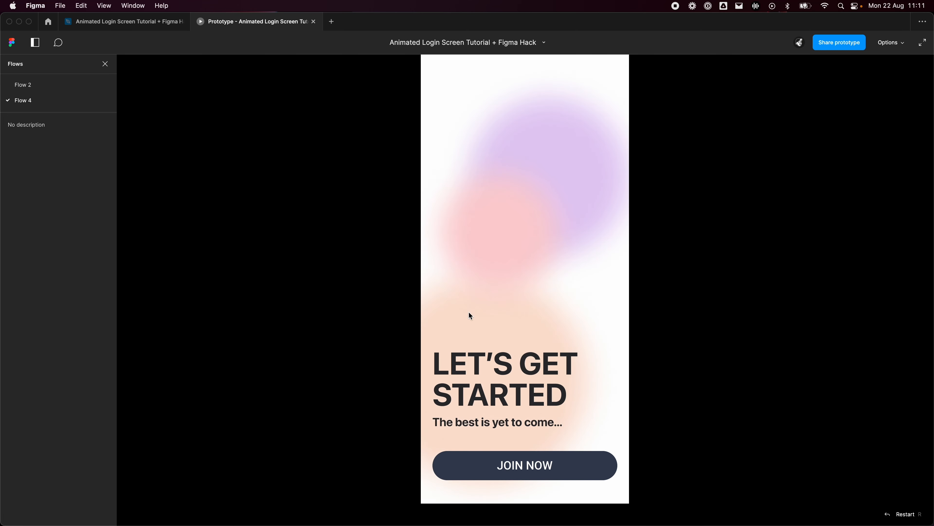
click(680, 455)
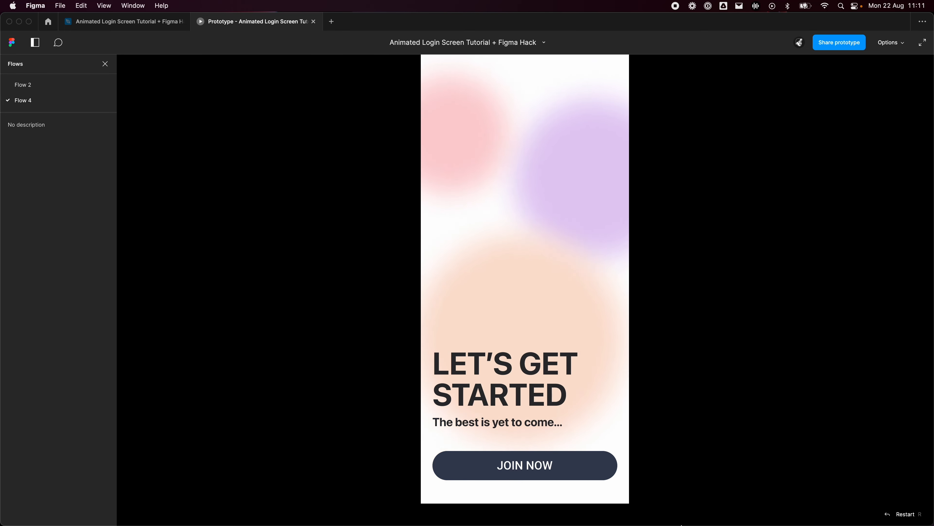
click(538, 465)
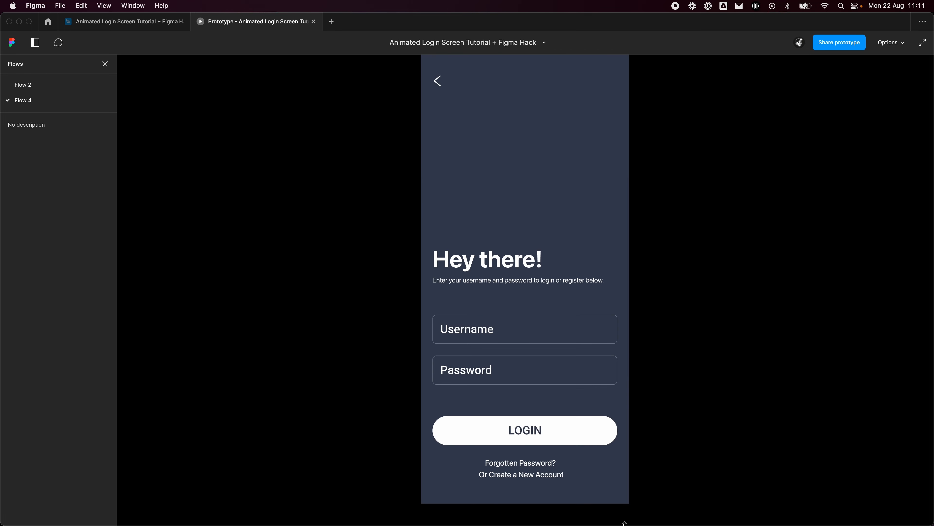
click(444, 86)
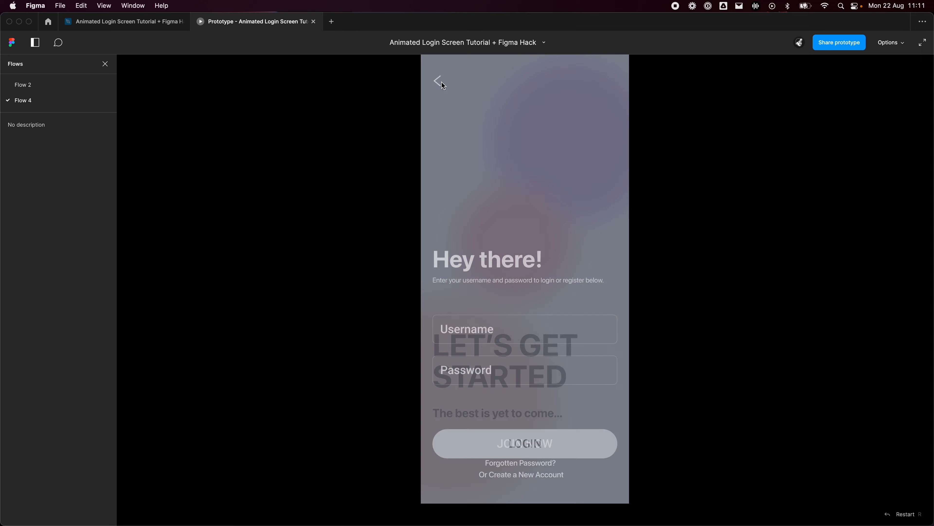
click(549, 470)
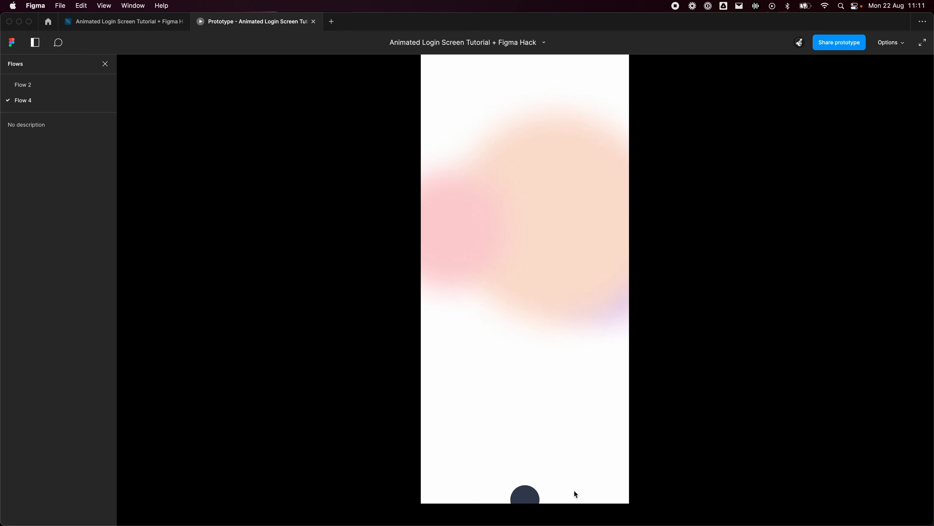
click(441, 81)
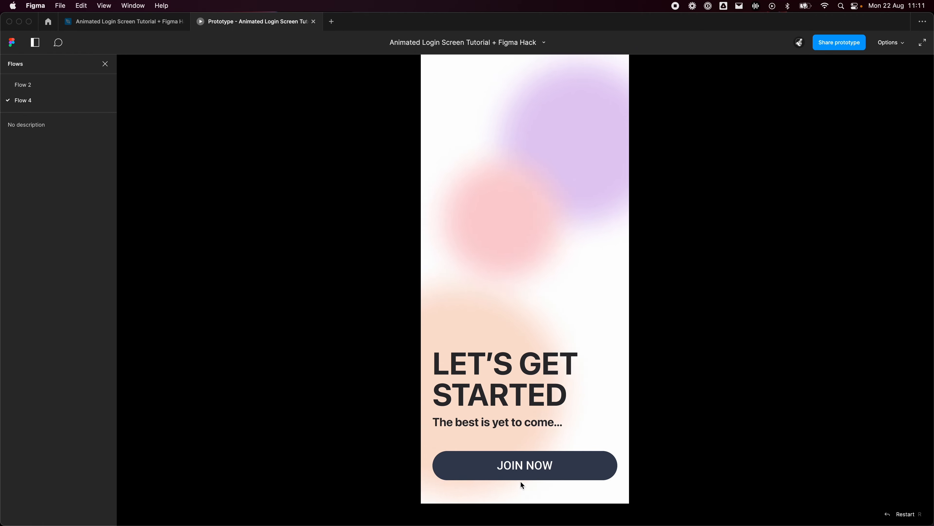
click(559, 476)
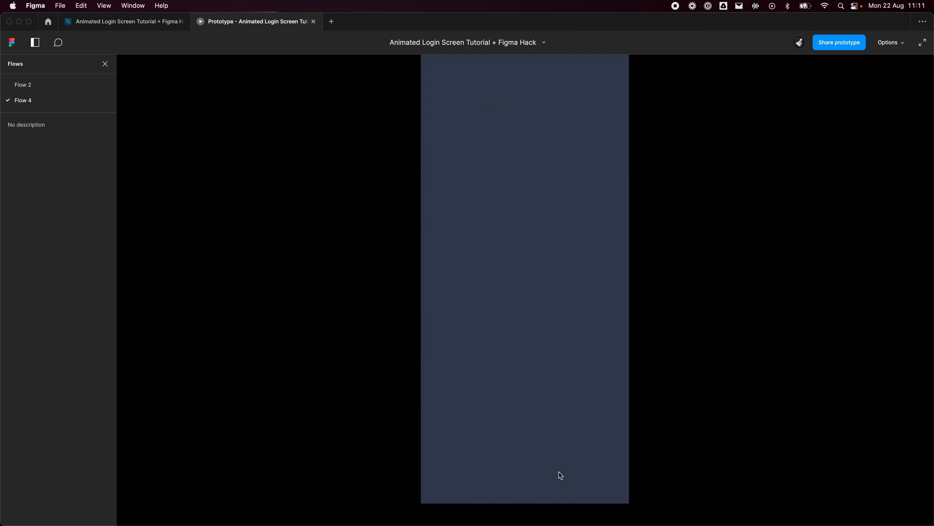
click(441, 80)
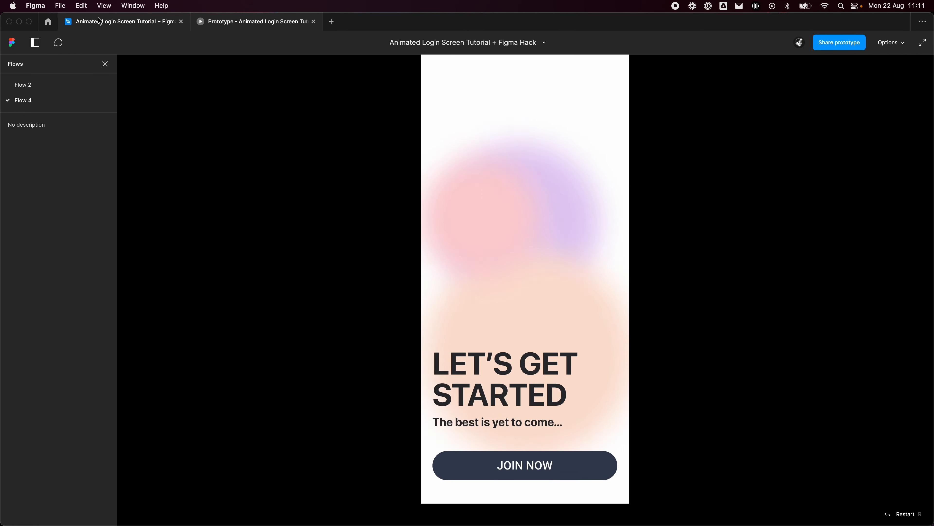
Play Flow 2 from the design file, reload the preview, and test JOIN NOW and the login screen's back arrow.
click(123, 22)
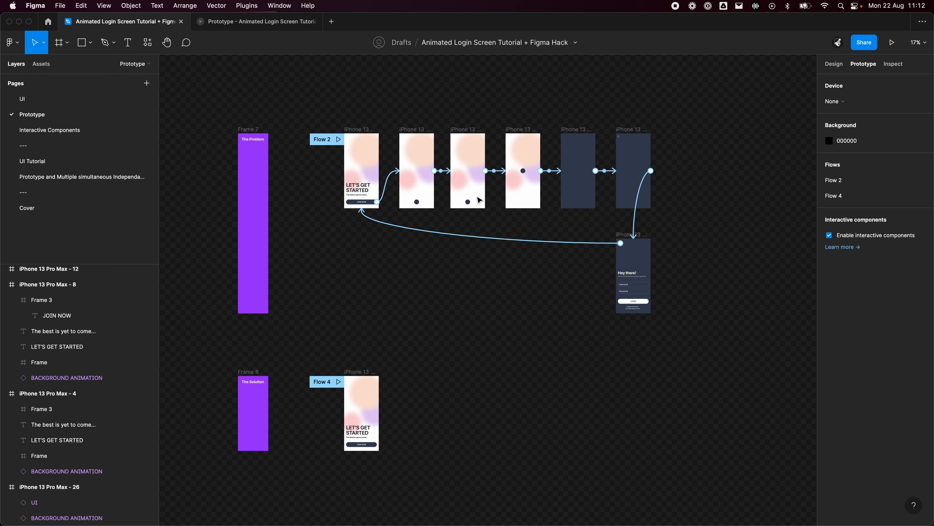
click(338, 140)
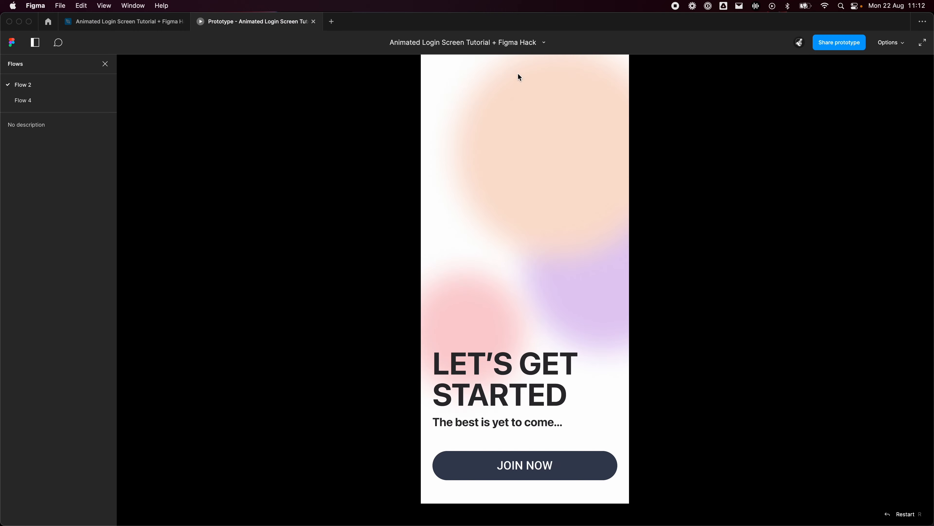
right_click(275, 23)
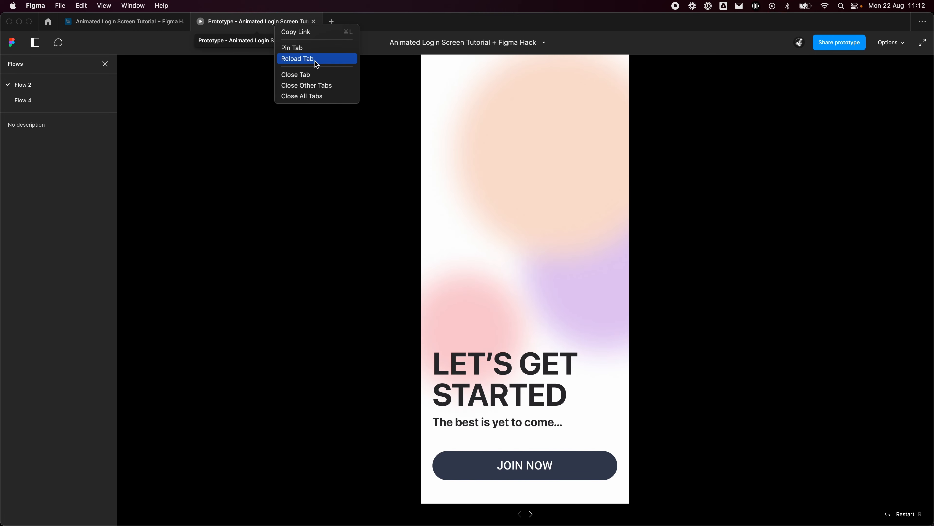
click(298, 59)
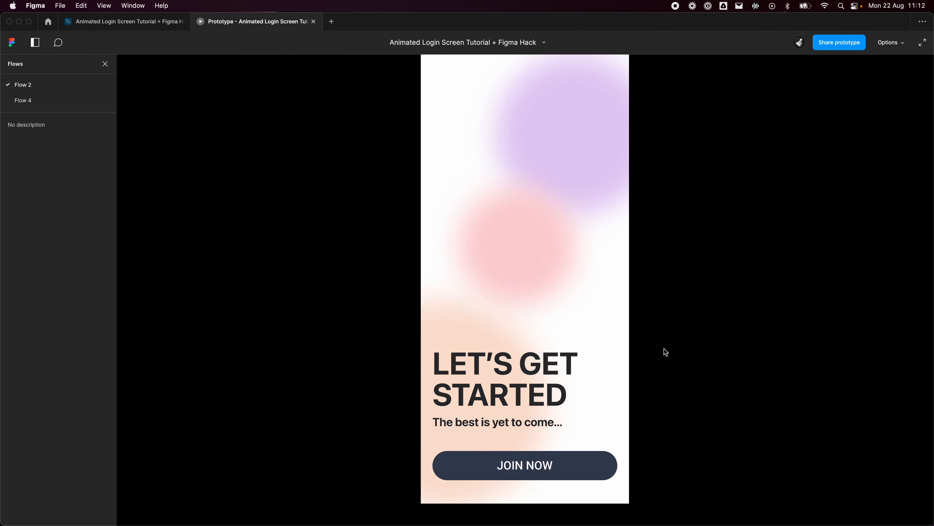
click(556, 474)
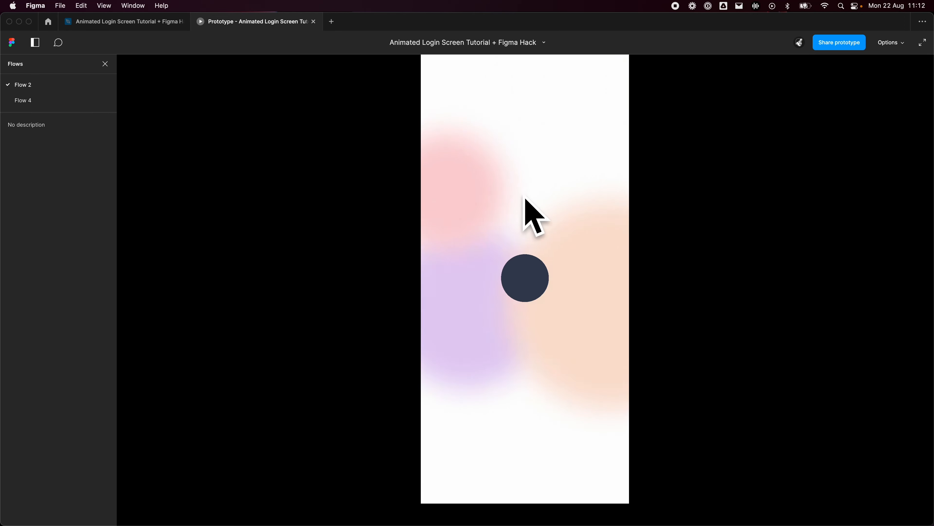
click(440, 89)
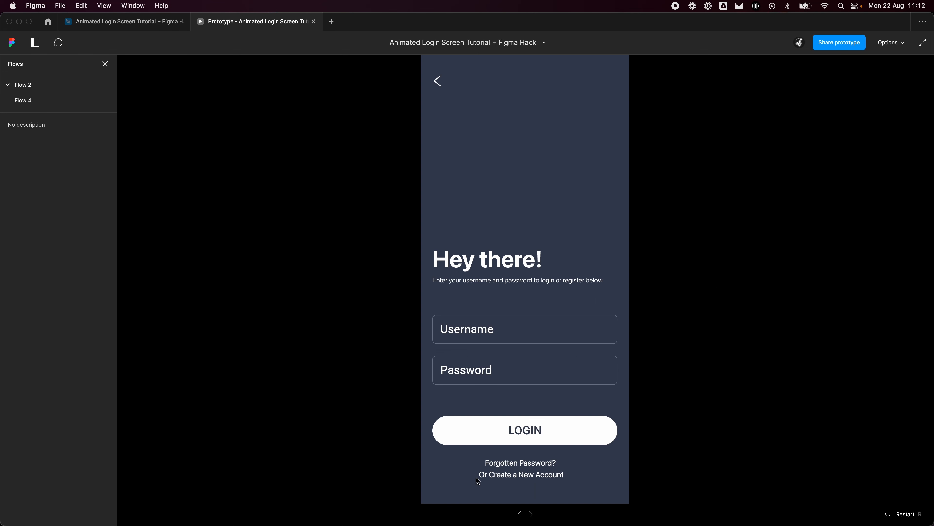
click(435, 75)
Return to the design file, play Flow 4 with a reloaded preview, and test JOIN NOW and the back arrow once.
click(104, 22)
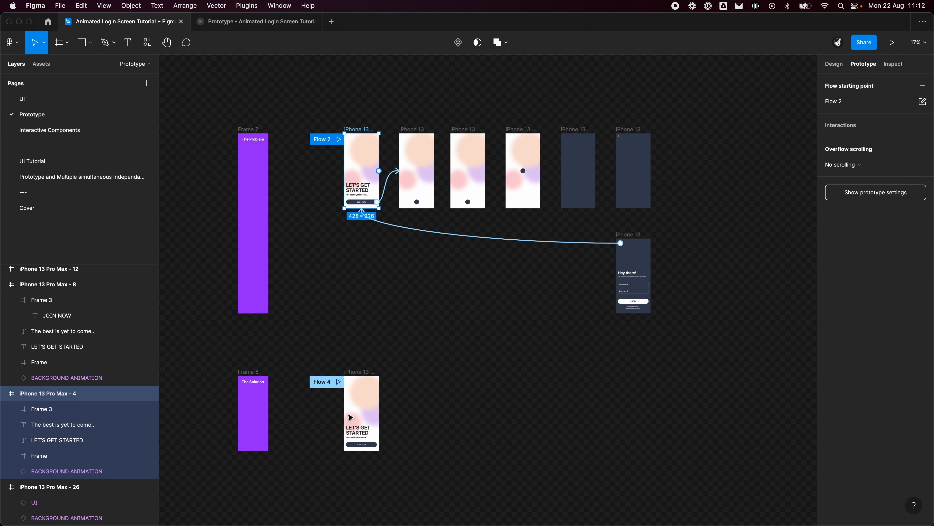
drag(423, 420, 549, 335)
scroll(478, 316, up, 3)
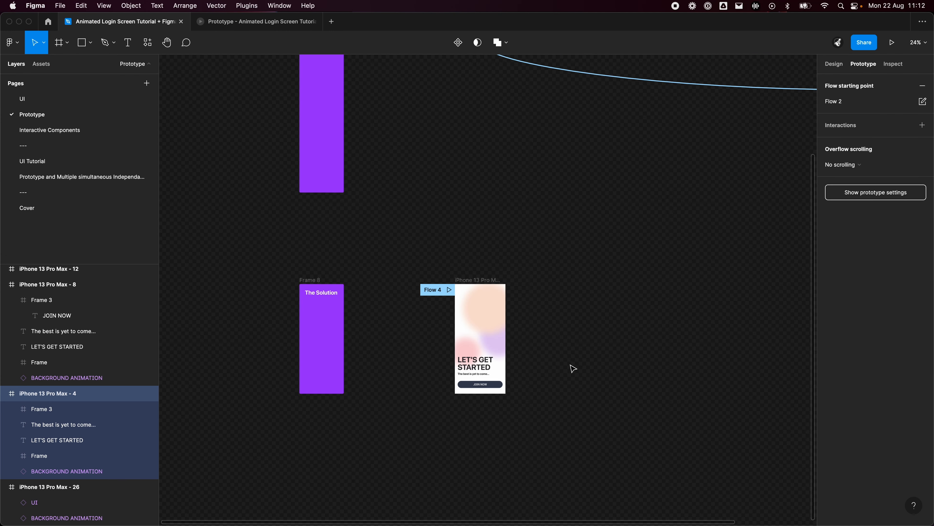
click(449, 290)
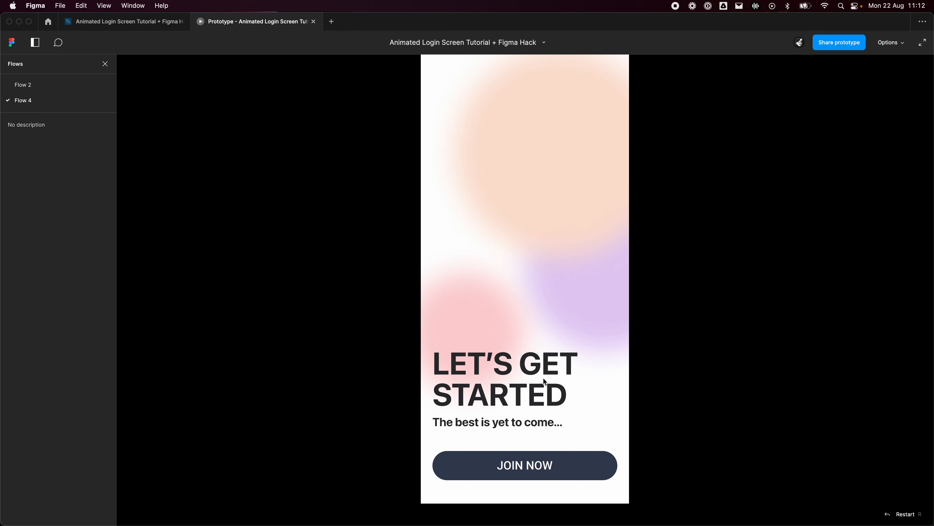
right_click(229, 19)
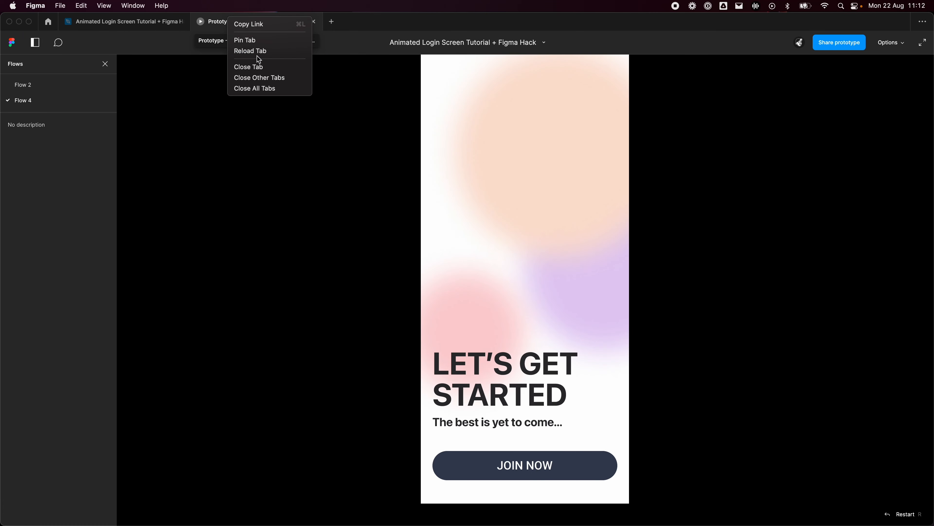
click(259, 52)
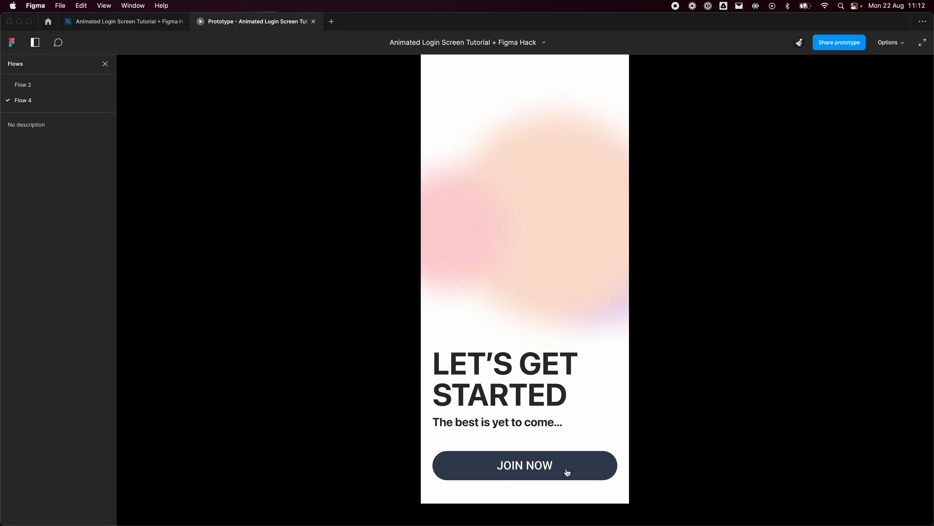
click(538, 466)
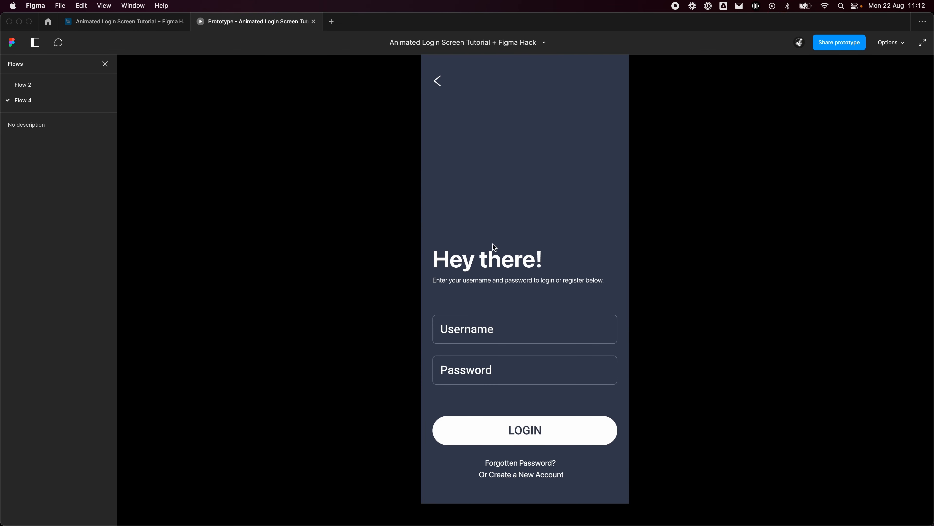
click(437, 81)
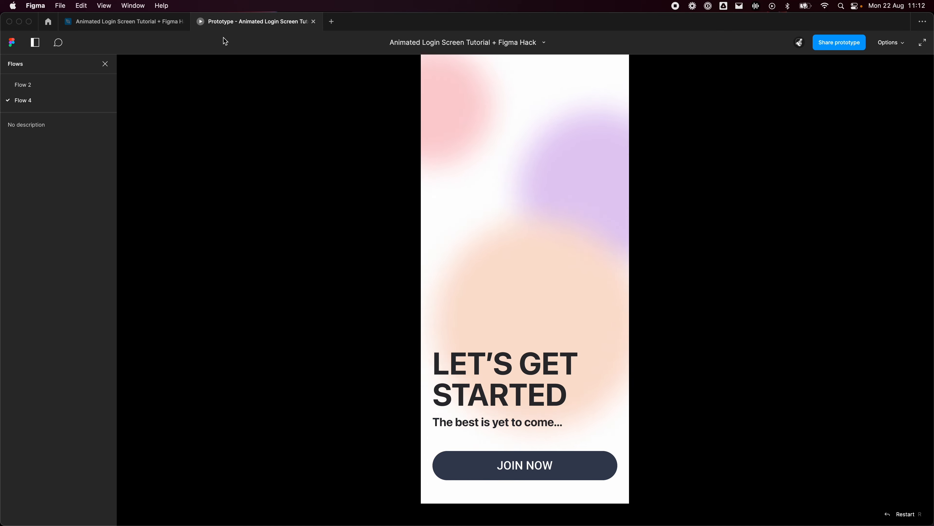
Go back to the design file and compare the layouts of The Problem and The Solution flows.
click(103, 27)
click(564, 190)
drag(544, 206, 527, 299)
scroll(507, 261, down, 3)
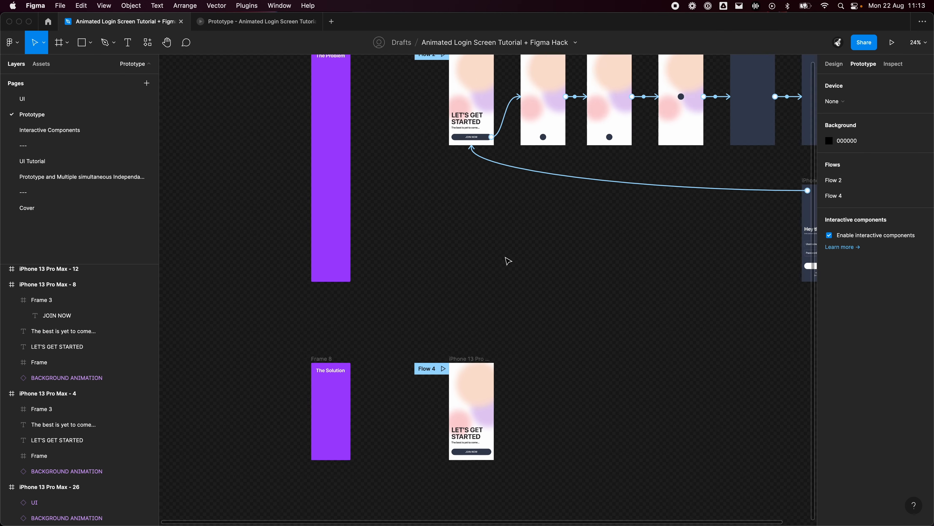
drag(624, 265, 533, 286)
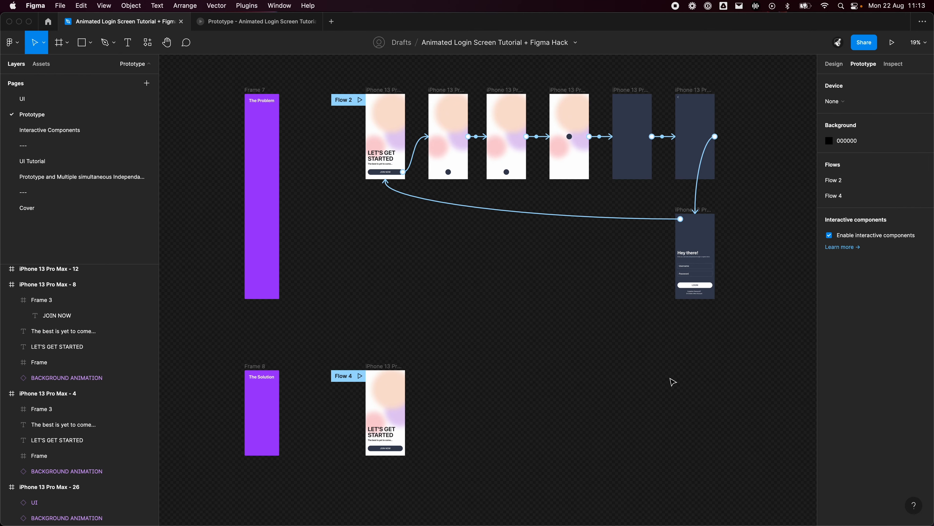
Open the UI page to view the Start screen and Login screen designs, and return to the Prototype page.
drag(527, 247, 503, 288)
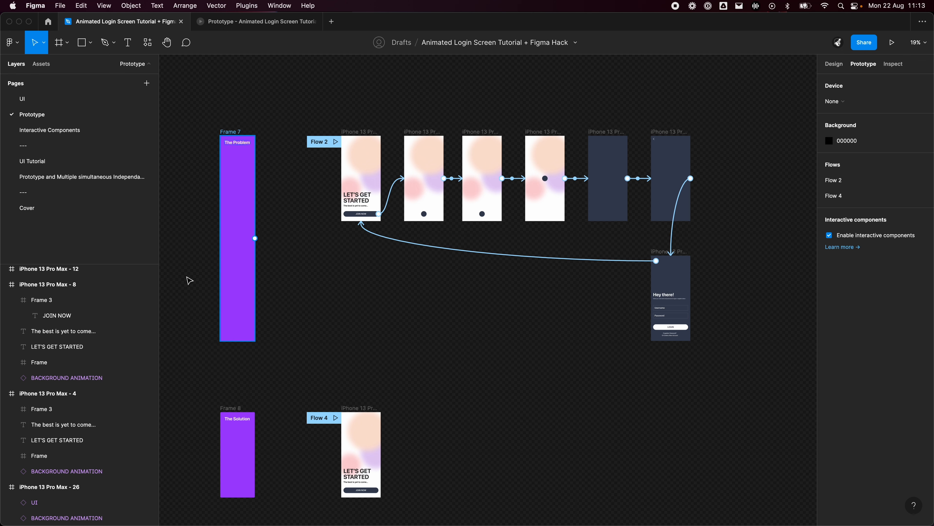
click(75, 104)
drag(721, 231, 628, 282)
scroll(627, 280, down, 2)
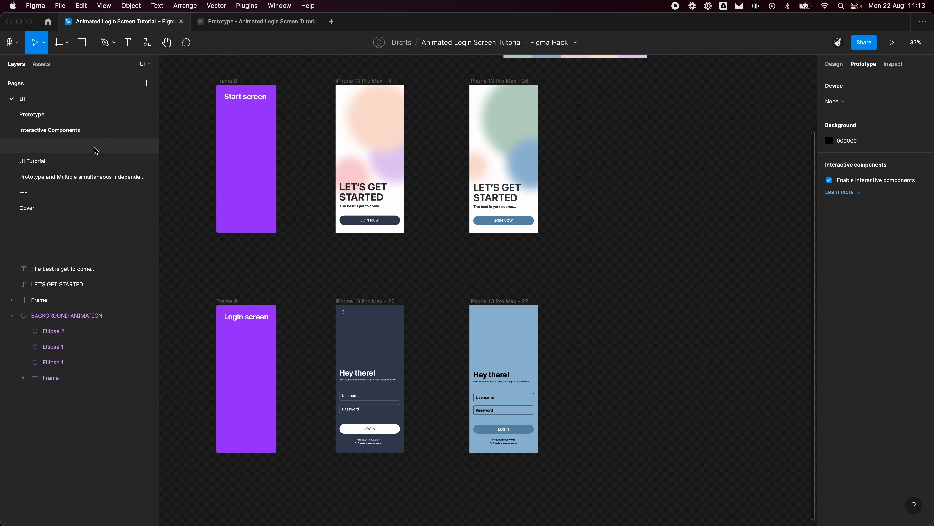
click(55, 114)
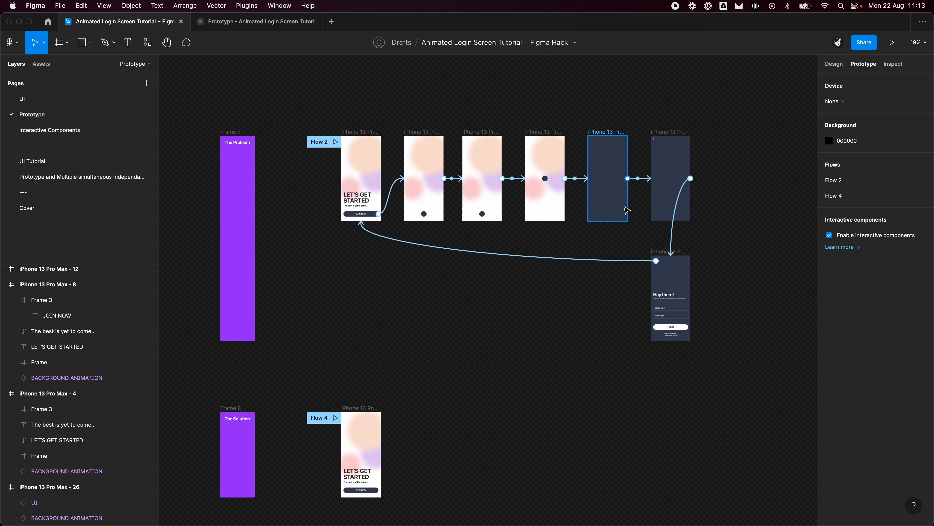
Examine Flow 2's chain of frames, selecting the start frame iPhone 13 Pro Max - 4 and the login frame iPhone 13 Pro Max - 25.
scroll(627, 210, up, 5)
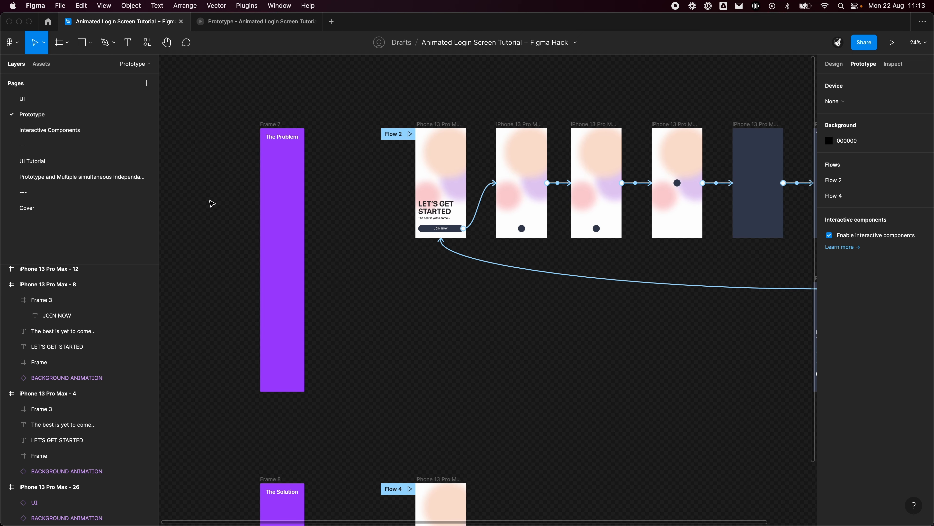
drag(610, 307, 481, 325)
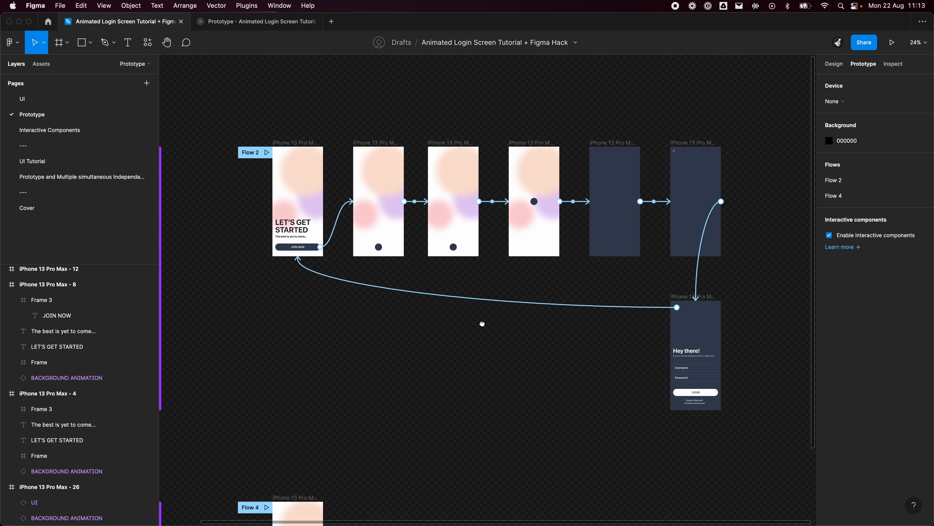
scroll(434, 205, up, 2)
scroll(517, 216, up, 2)
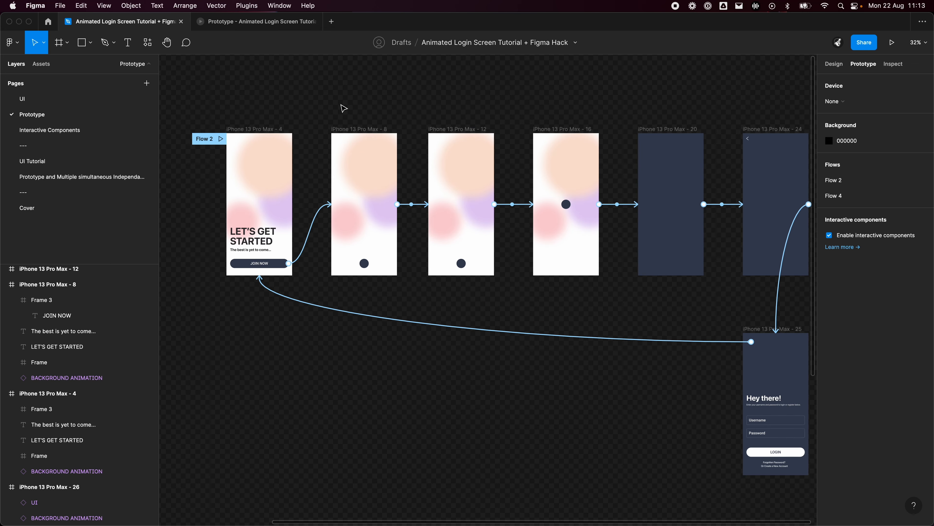
click(268, 130)
drag(426, 336, 421, 332)
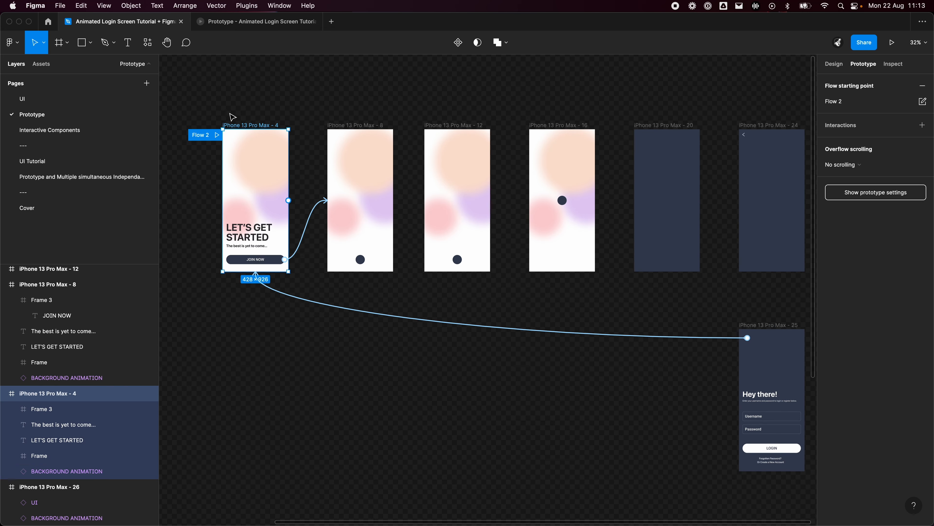
drag(370, 230, 284, 175)
click(710, 291)
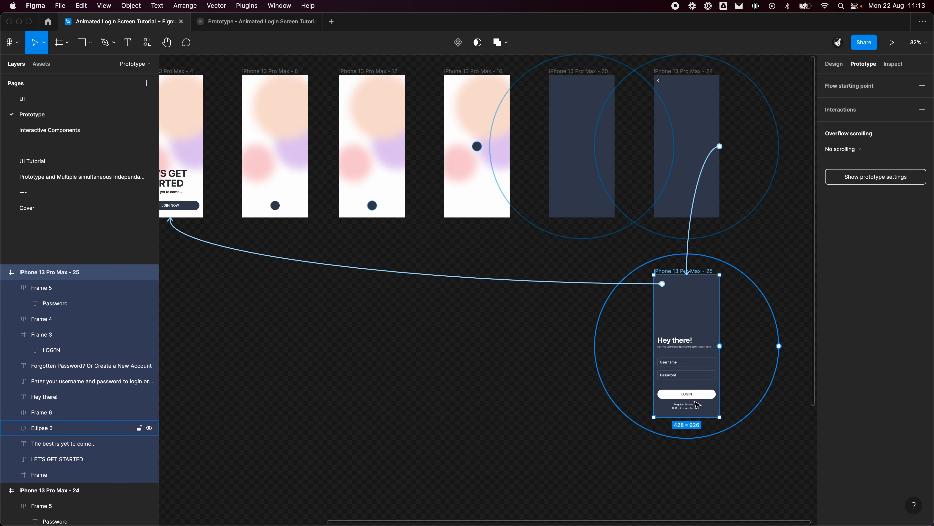
drag(589, 368, 660, 413)
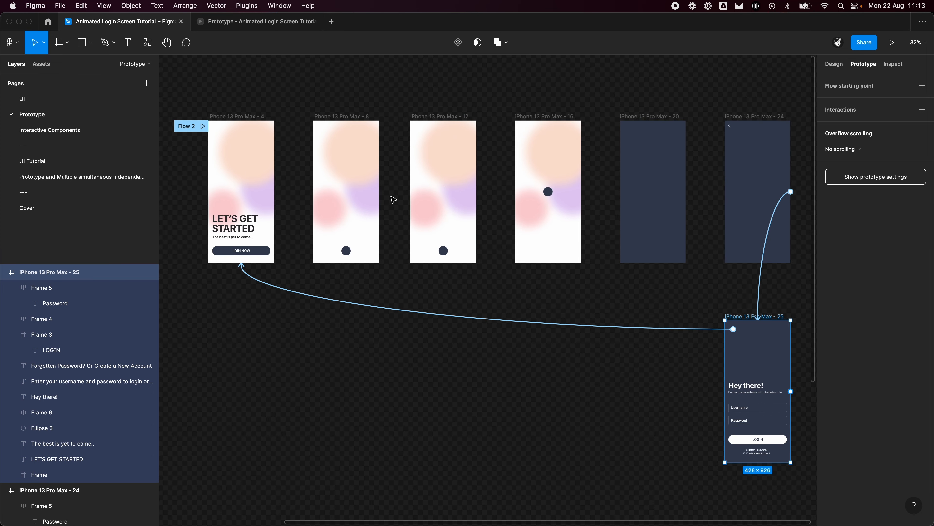
scroll(714, 202, right, 2)
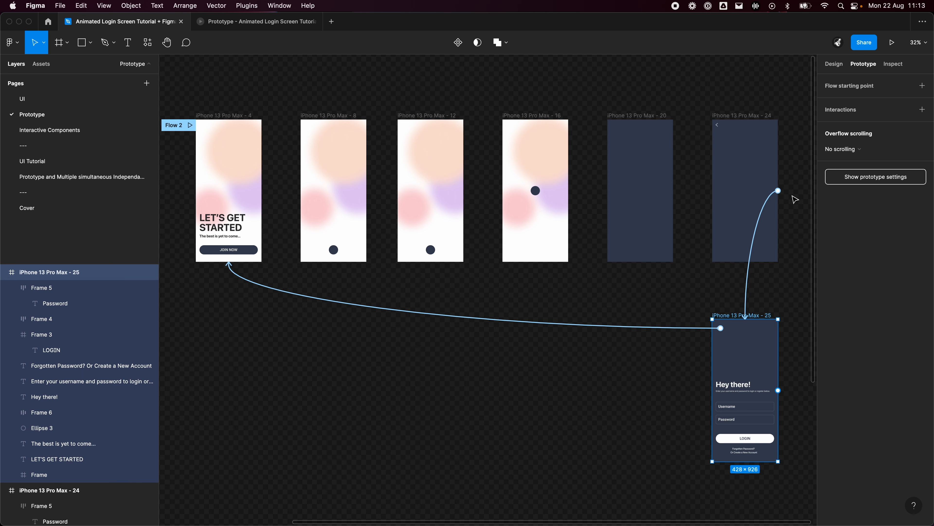
Trace Flow 2's connections again from the start frame and inspect the interaction details of its JOIN NOW connection.
click(264, 293)
scroll(262, 81, left, 3)
scroll(262, 81, up, 1)
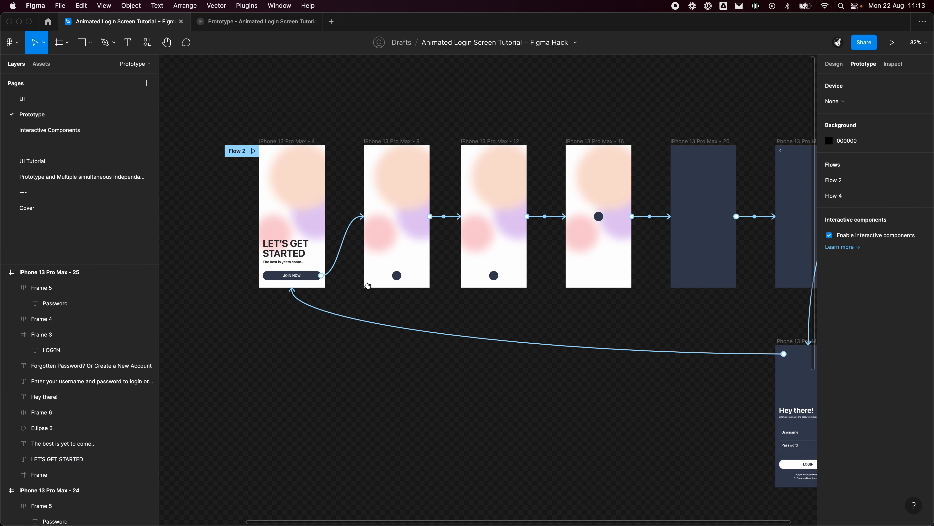
scroll(552, 221, right, 3)
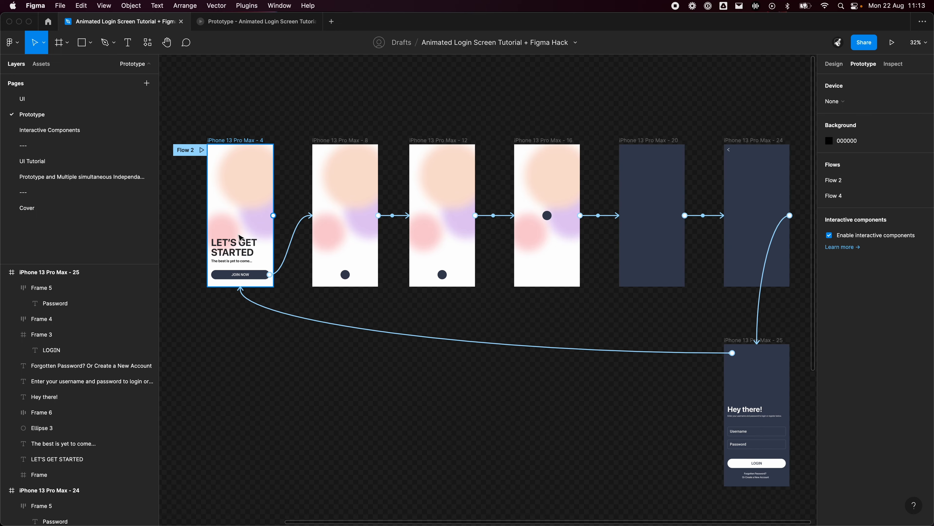
click(295, 241)
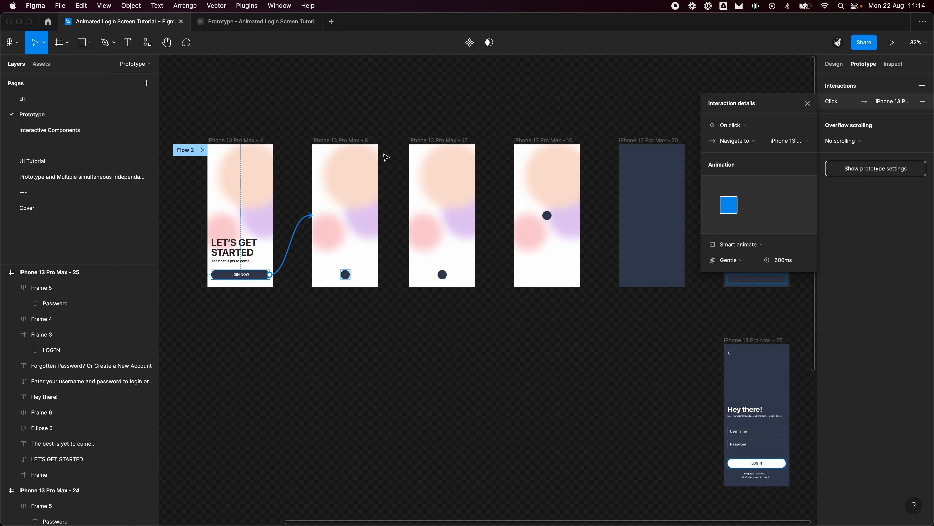
Select the iPhone 13 Pro Max - 8 frame and inspect its BACKGROUND ANIMATION layer.
click(355, 142)
scroll(382, 338, up, 3)
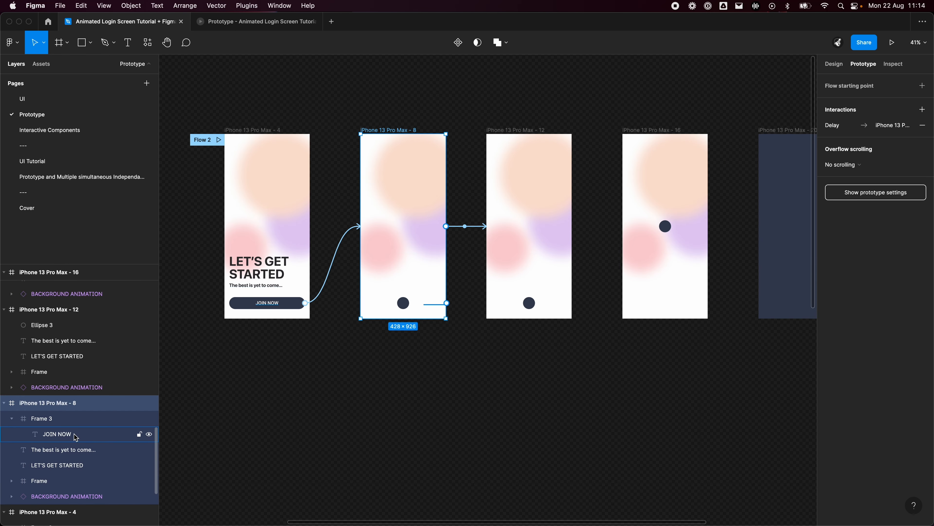
click(90, 500)
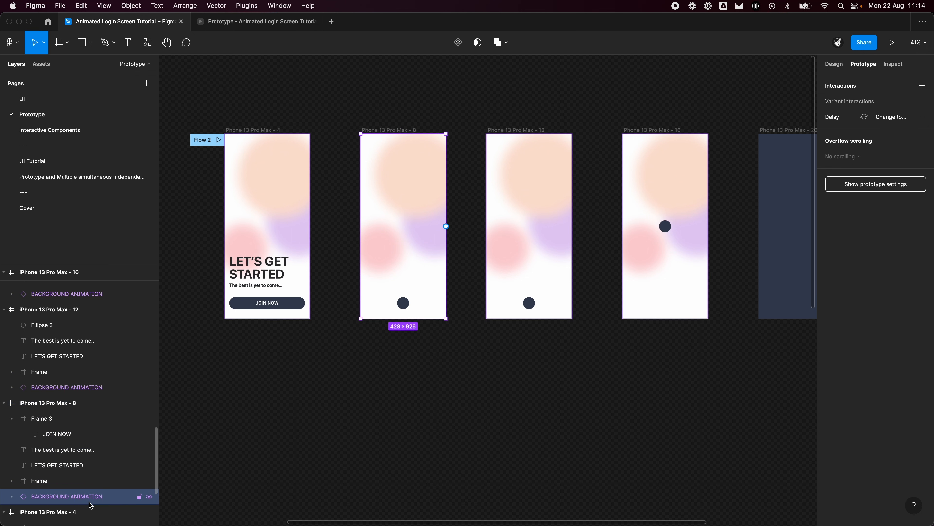
scroll(377, 383, left, 5)
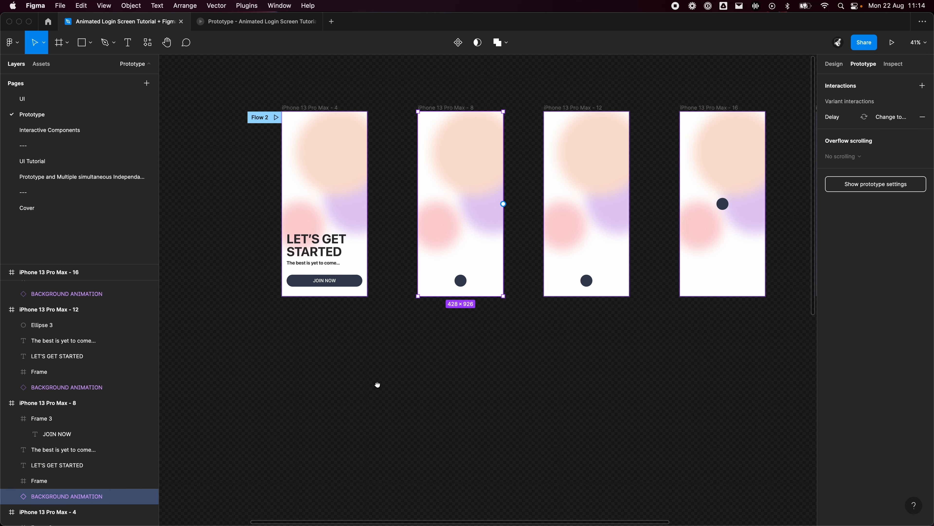
Expand the Frame layer inside iPhone 13 Pro Max - 8, check each of its vectors, and collapse it again.
click(55, 481)
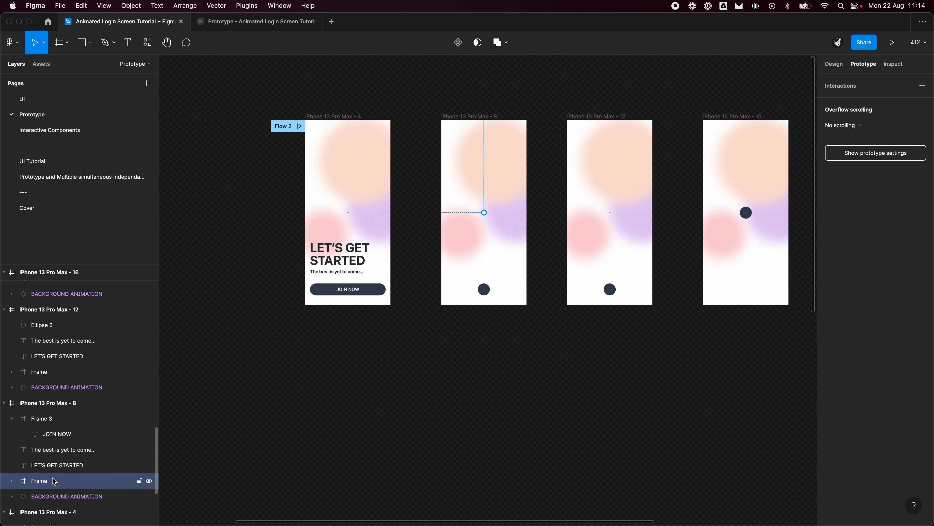
click(12, 481)
scroll(84, 490, down, 1)
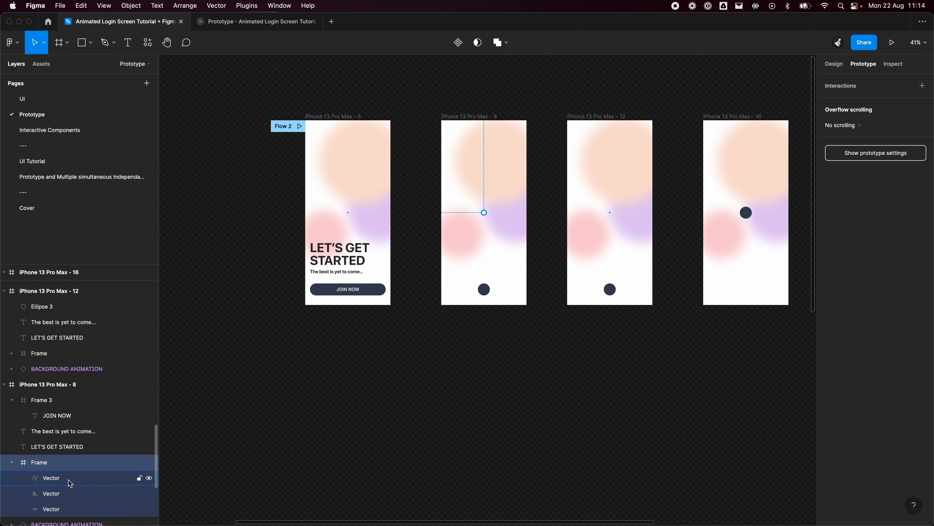
click(69, 494)
click(70, 508)
click(66, 493)
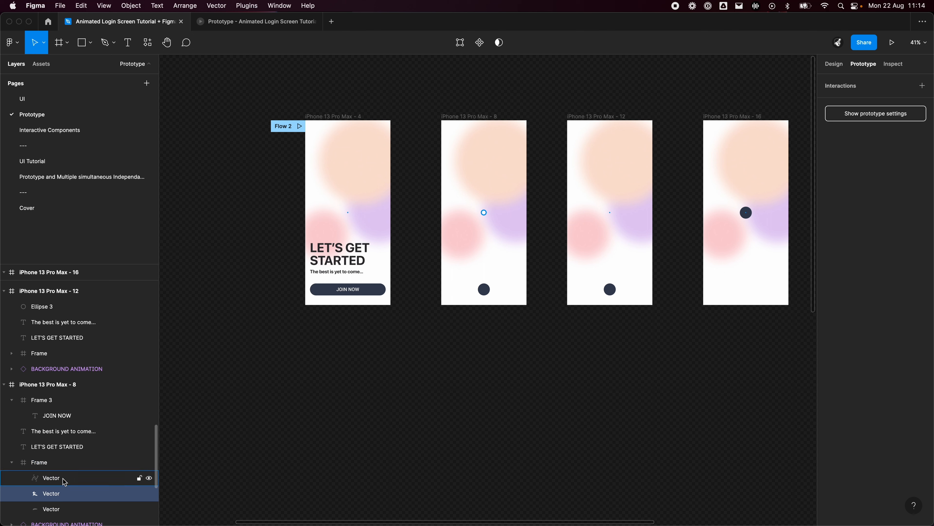
click(63, 479)
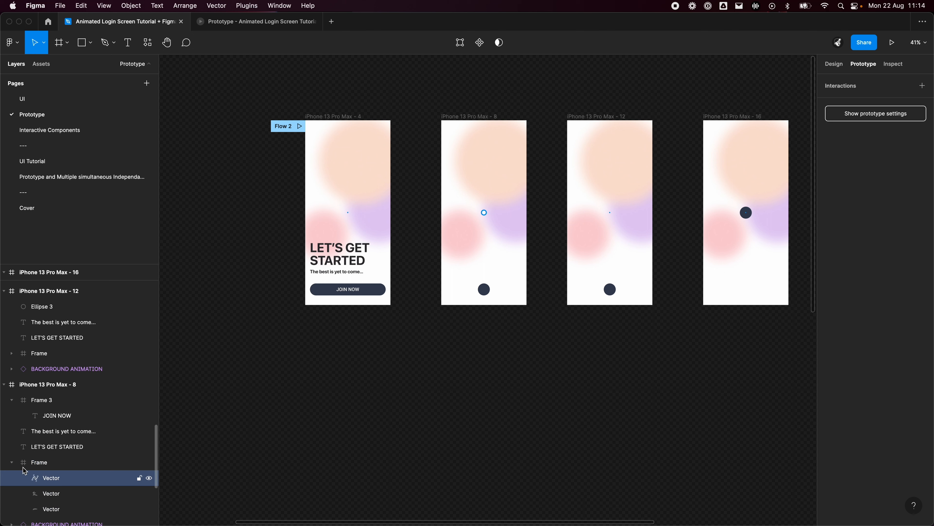
click(465, 119)
click(61, 479)
click(73, 495)
click(70, 508)
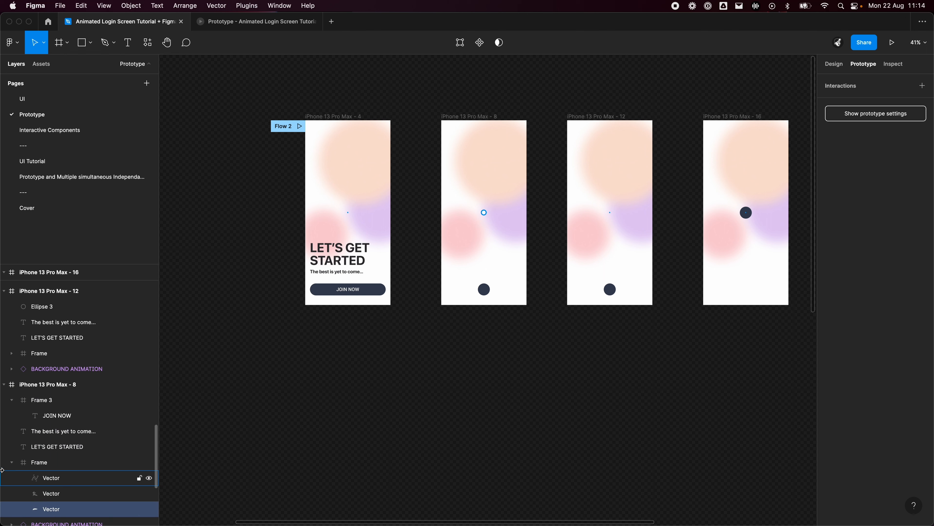
click(11, 462)
Check the design properties of iPhone 13 Pro Max - 8: the opacity of its two text layers and the size of Frame 3.
click(70, 447)
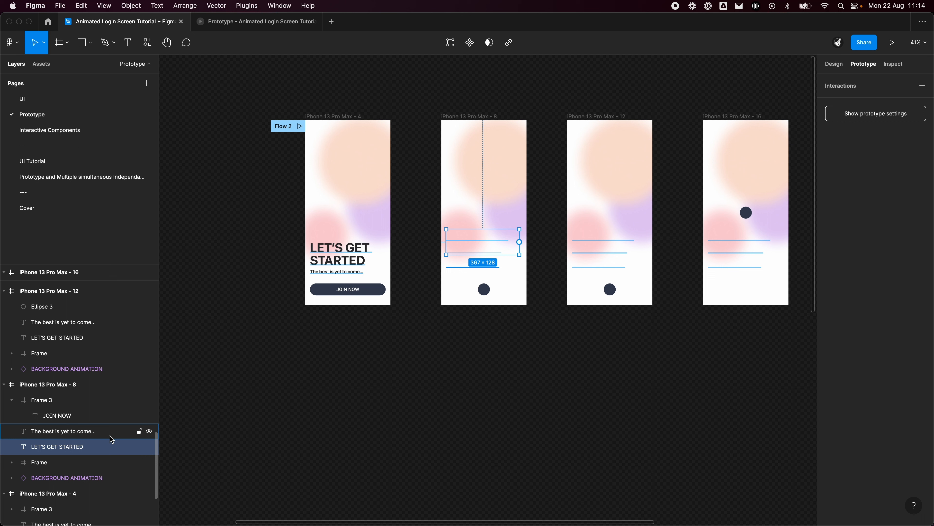
click(834, 64)
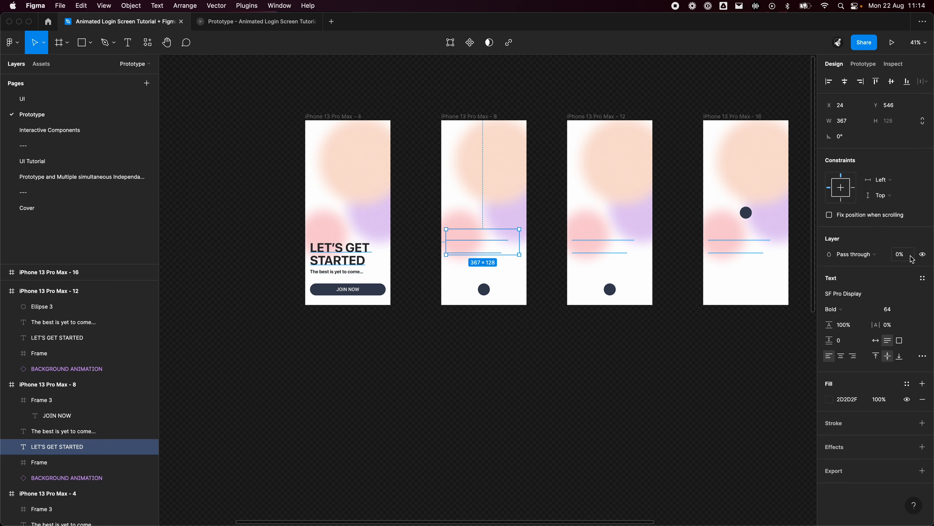
click(333, 259)
click(450, 252)
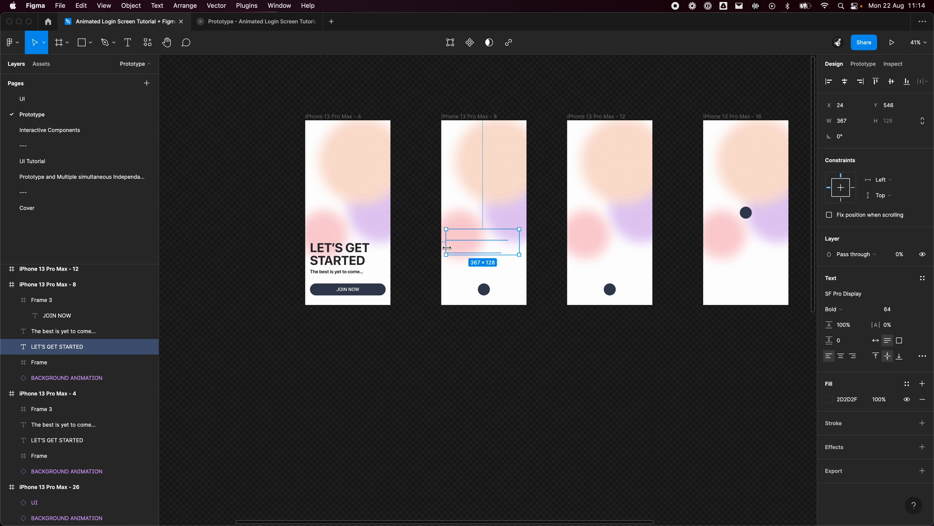
click(455, 268)
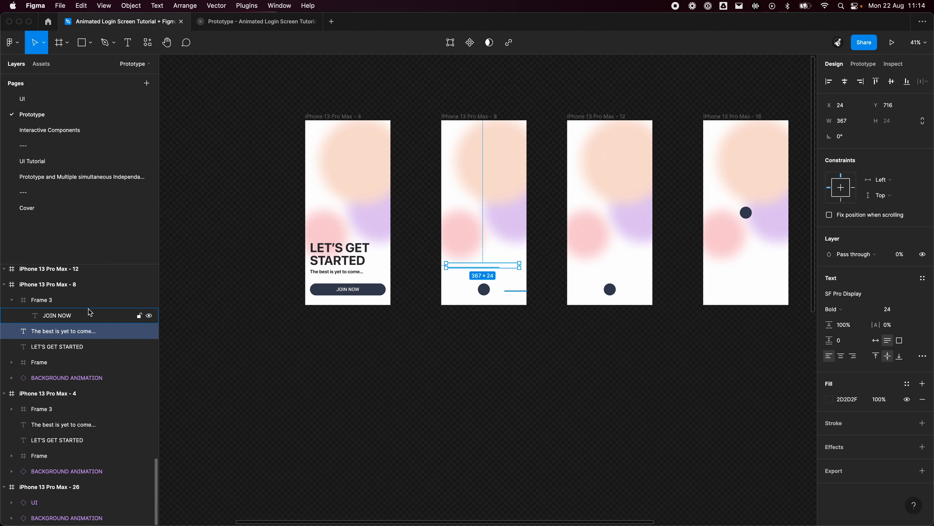
click(55, 308)
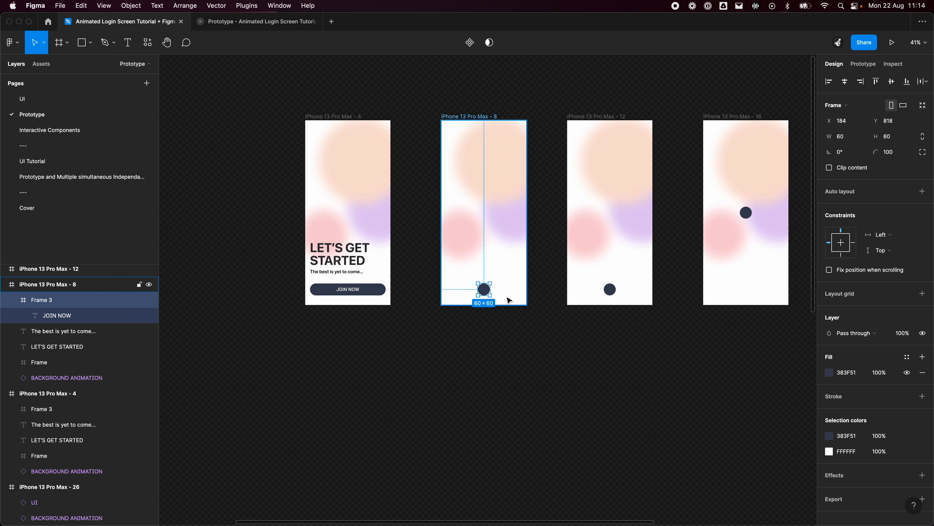
scroll(331, 294, up, 5)
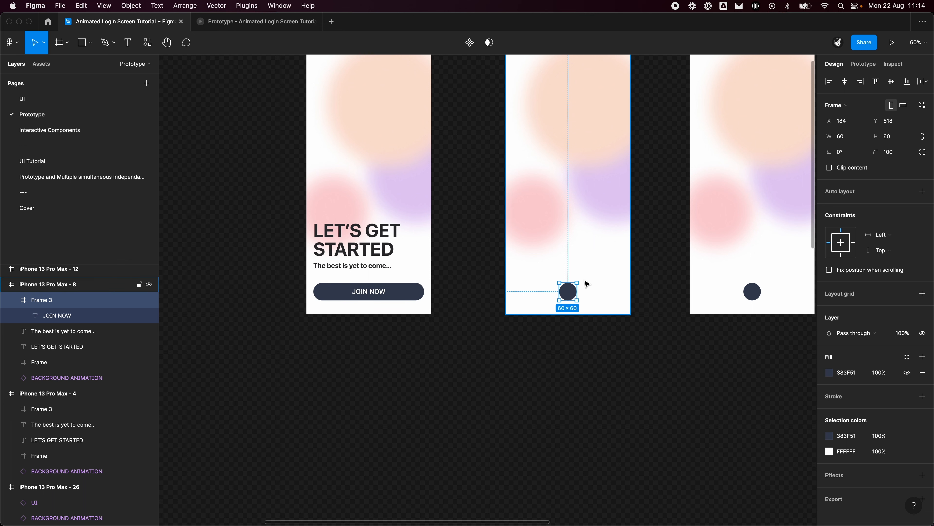
Select the iPhone 13 Pro Max - 12 frame and inspect the properties of its Ellipse 3 circle.
drag(560, 326, 443, 392)
drag(478, 434, 443, 429)
click(554, 96)
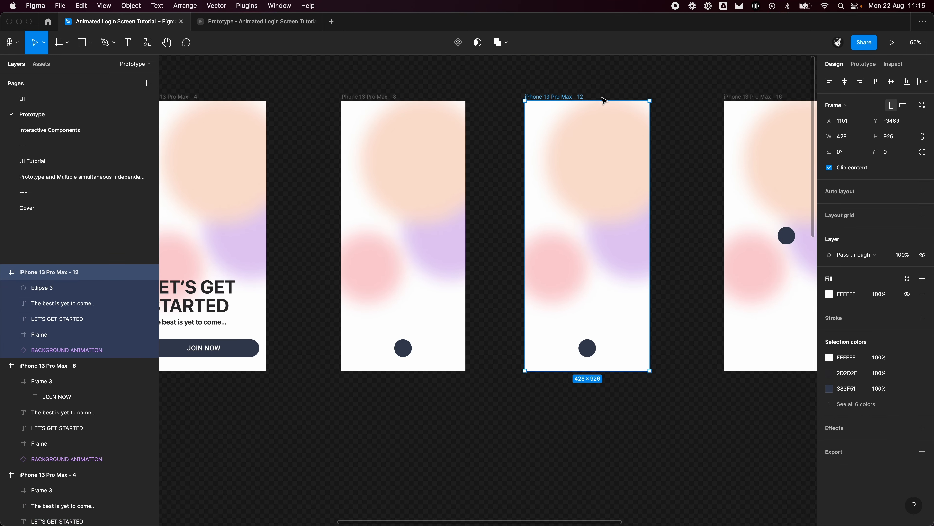
scroll(673, 206, down, 2)
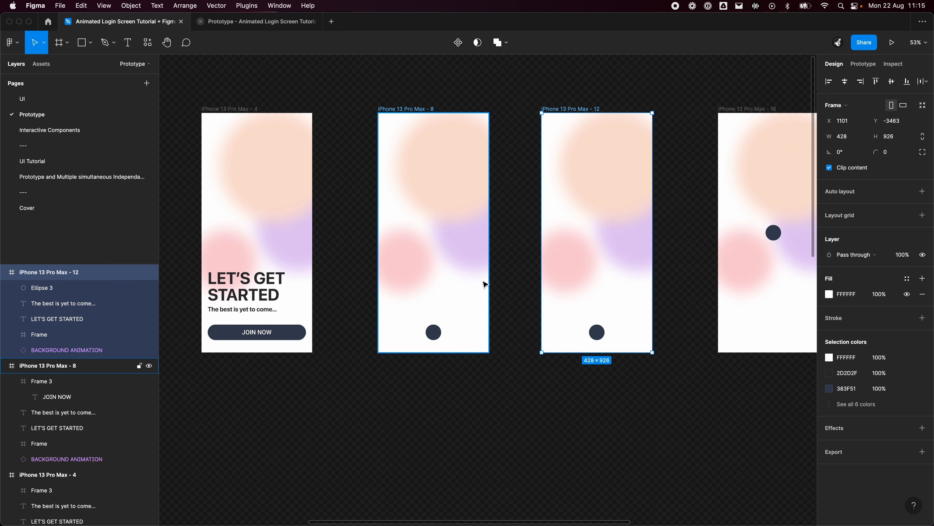
drag(514, 427, 426, 438)
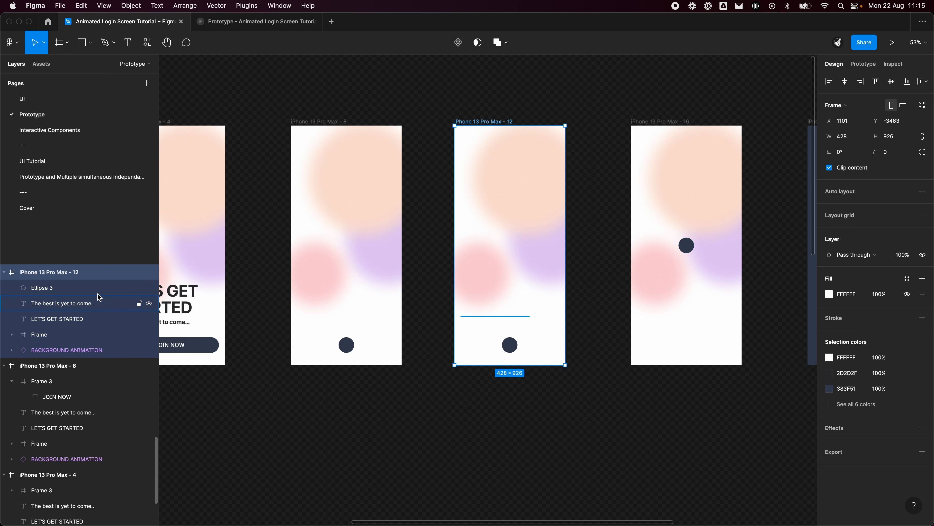
click(511, 345)
scroll(512, 346, left, 3)
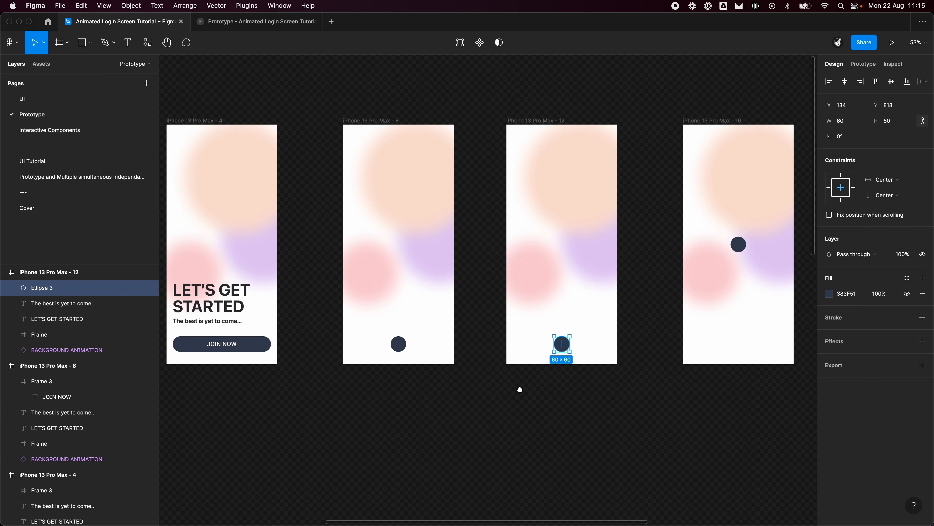
Compare the round Frame 3 button in iPhone 13 Pro Max - 8 with the JOIN NOW button in iPhone 13 Pro Max - 4.
click(401, 351)
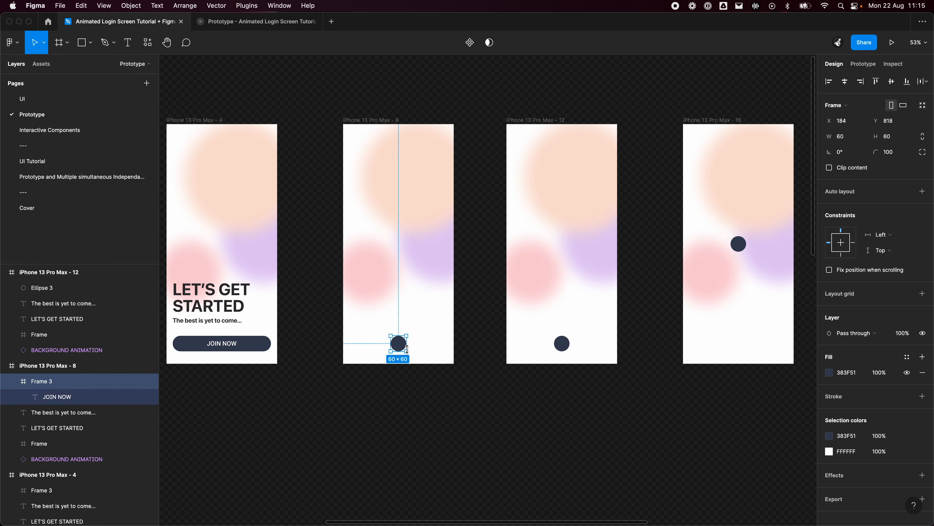
scroll(402, 350, left, 5)
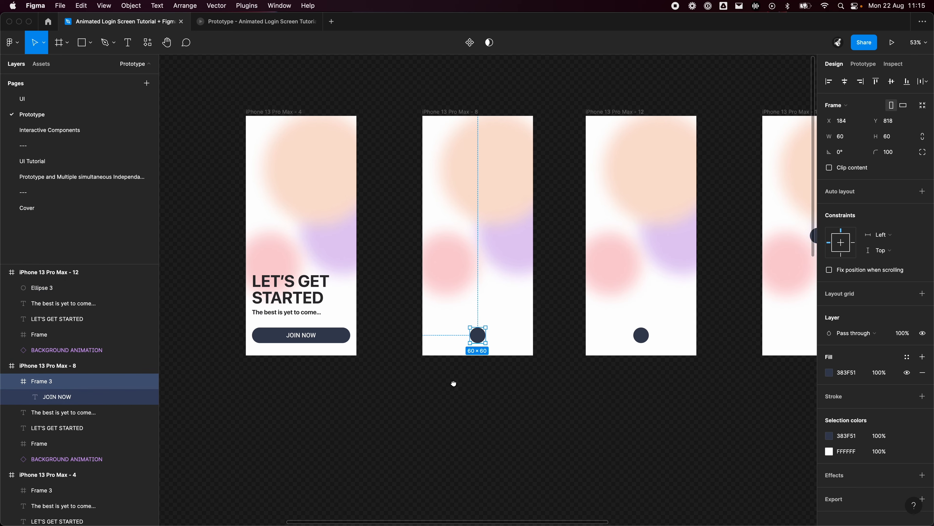
click(326, 335)
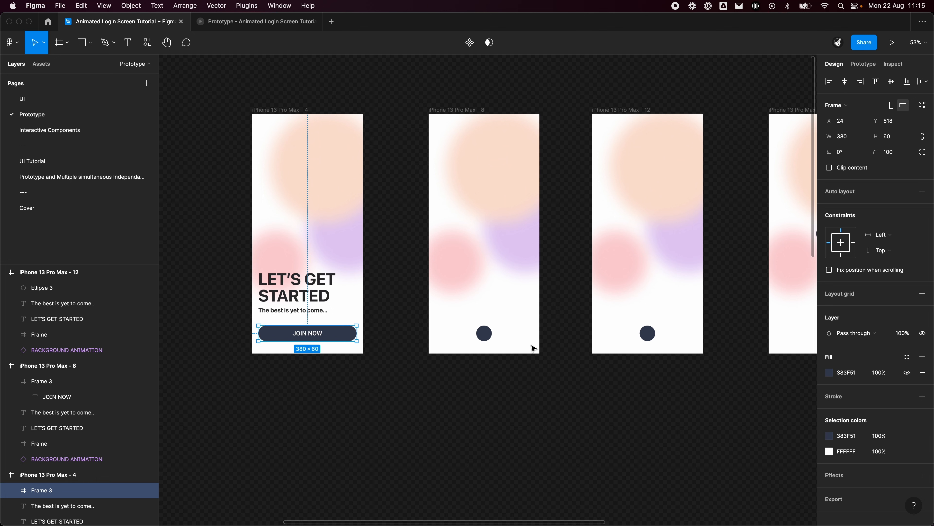
click(477, 119)
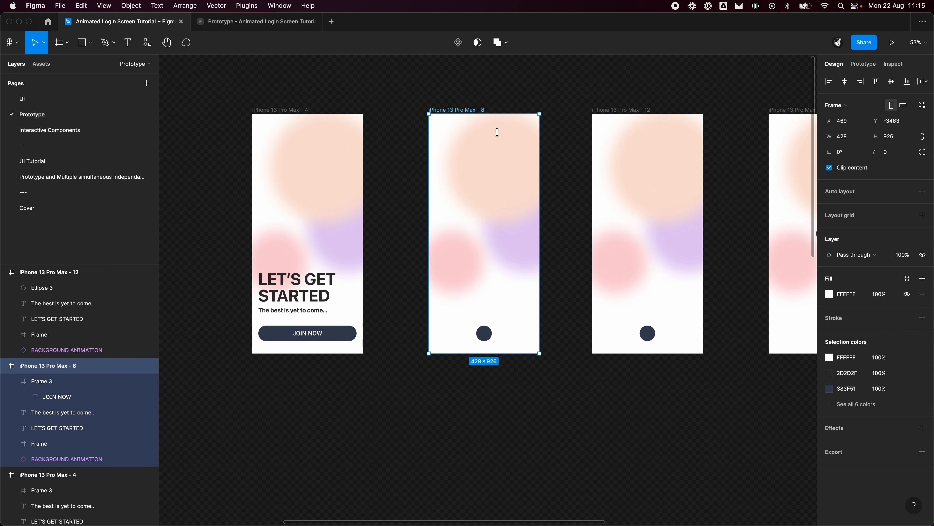
Check the After delay interaction from iPhone 13 Pro Max - 8 to iPhone 13 Pro Max - 12 and the circle in each frame.
scroll(478, 183, right, 5)
click(493, 119)
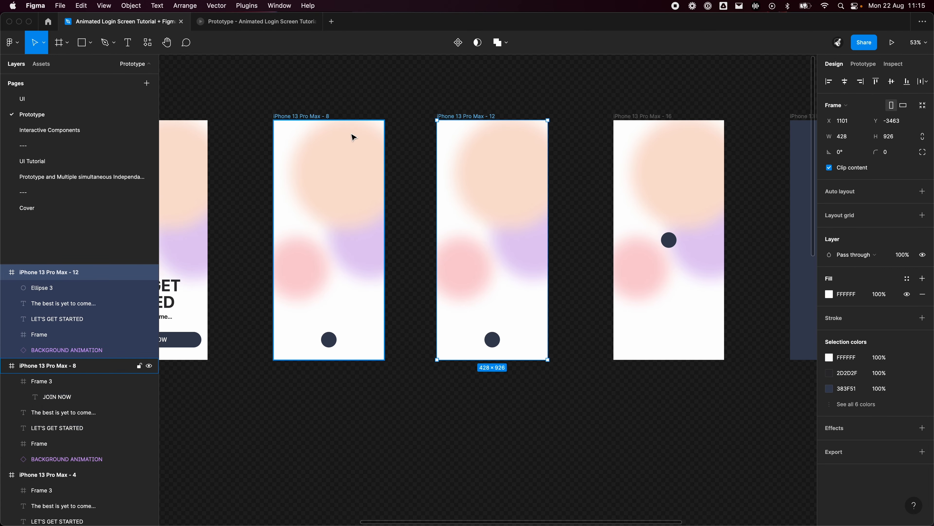
click(870, 63)
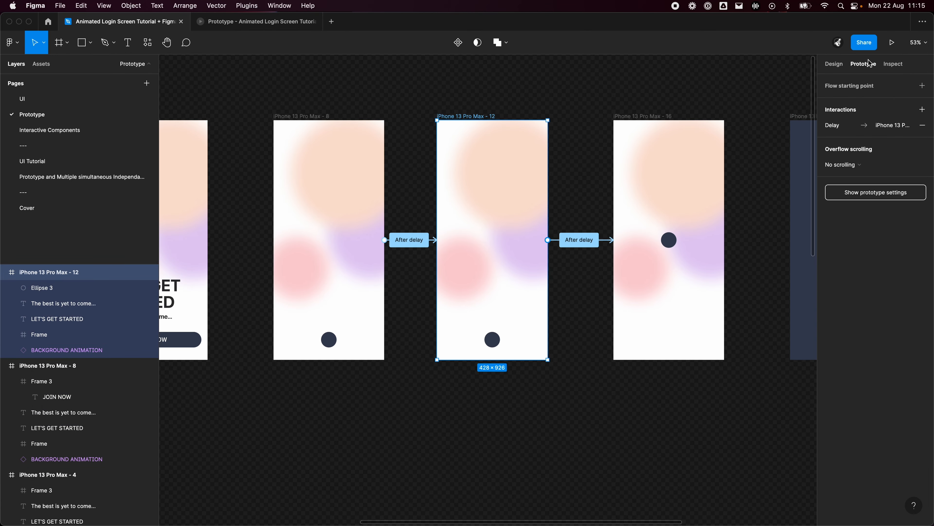
click(428, 265)
click(421, 241)
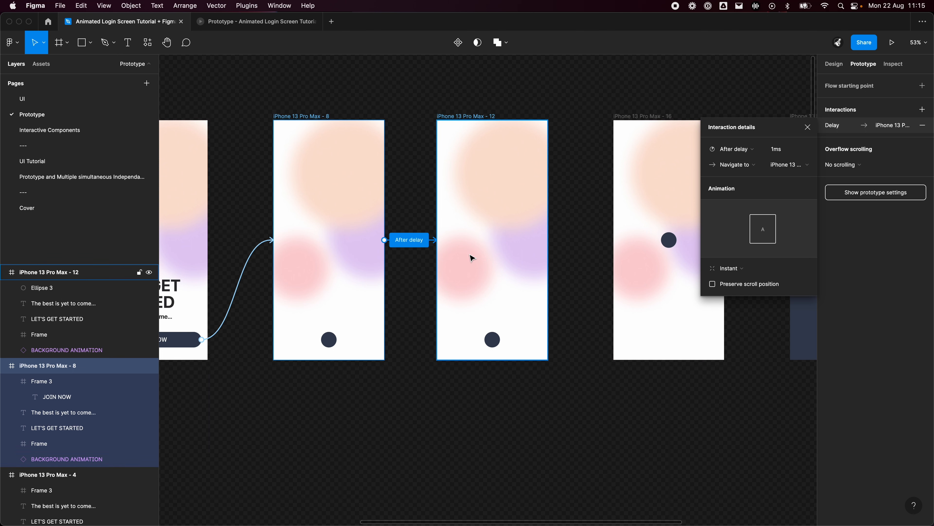
click(336, 341)
click(496, 343)
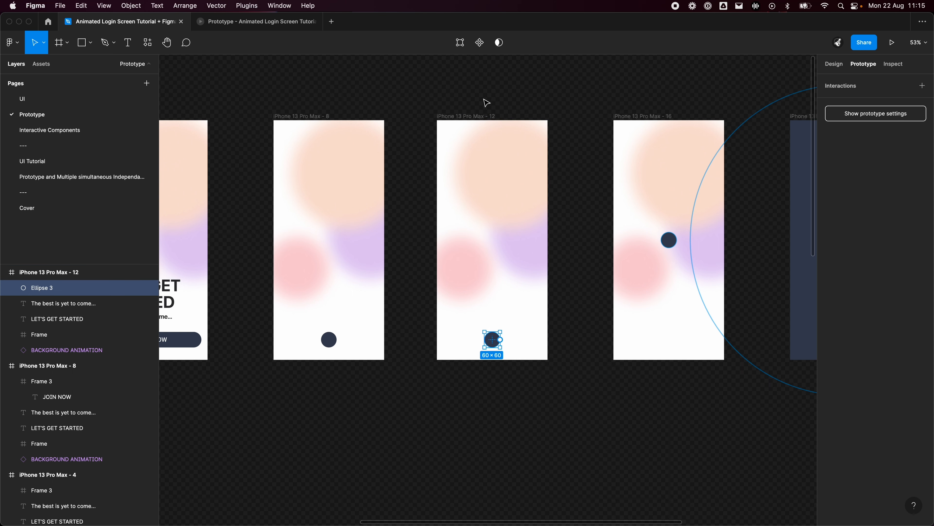
Examine the interaction from iPhone 13 Pro Max - 12 to iPhone 13 Pro Max - 16, including its animation type and easing curve.
click(481, 113)
drag(515, 97, 323, 105)
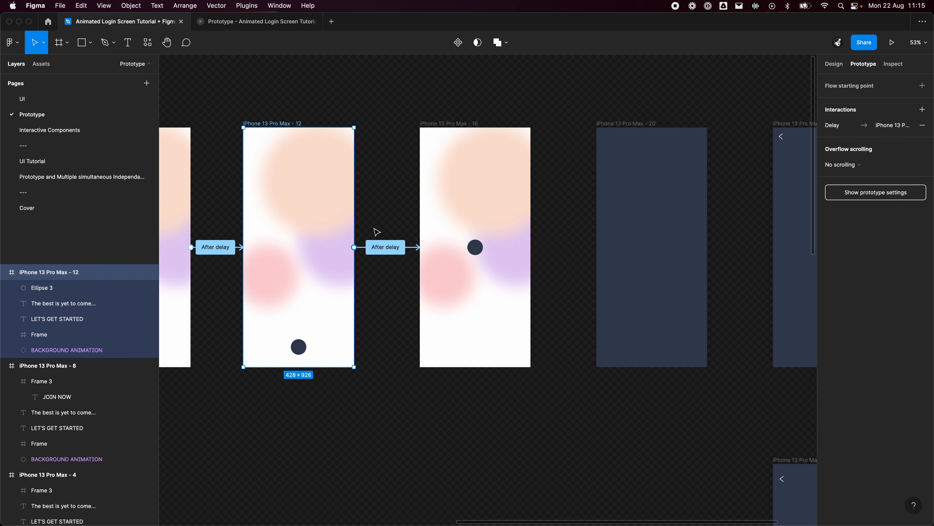
click(385, 247)
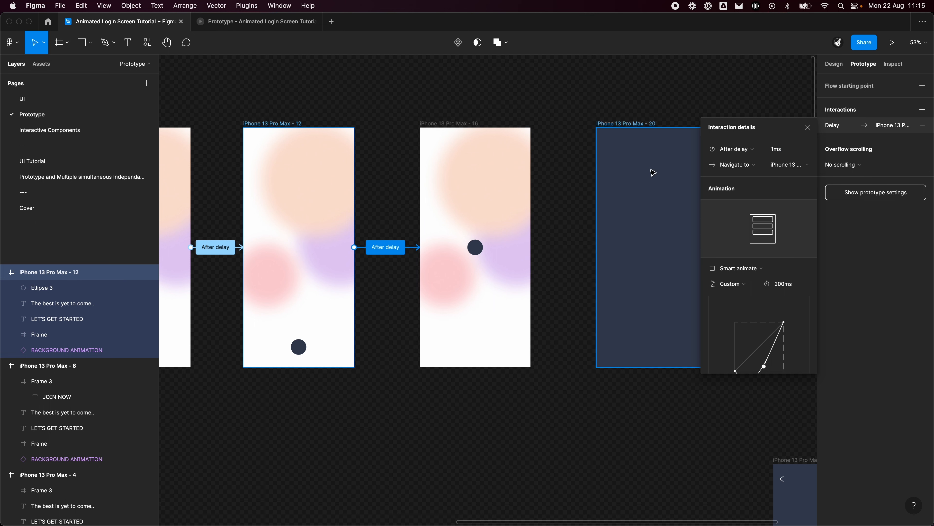
scroll(805, 222, down, 2)
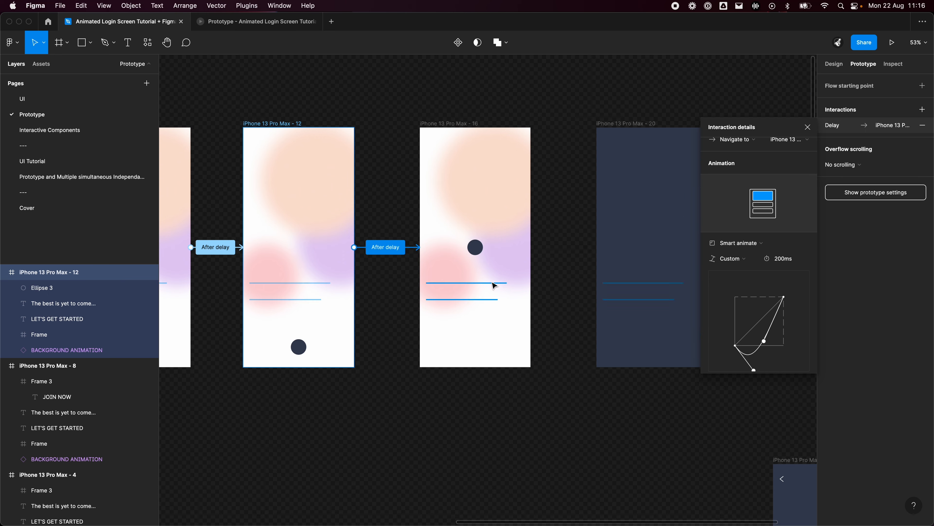
Select Ellipse 3 in iPhone 13 Pro Max - 20 and compare its size with the button and circles in the earlier frames.
drag(568, 293, 405, 282)
click(464, 110)
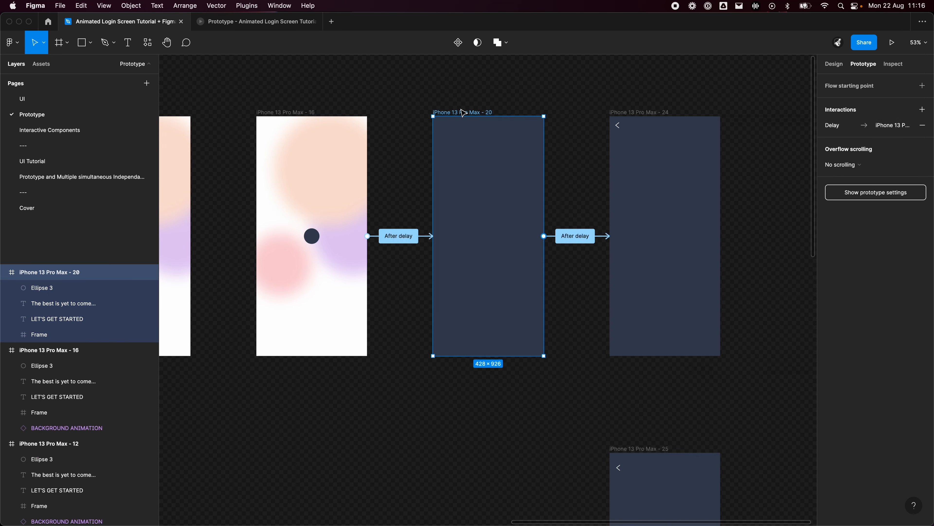
click(508, 180)
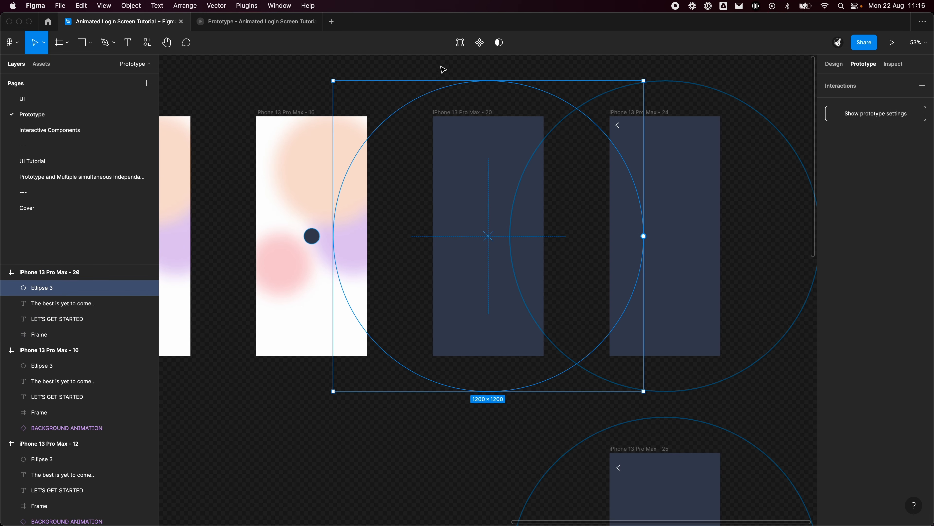
drag(369, 389, 568, 413)
scroll(567, 414, right, 5)
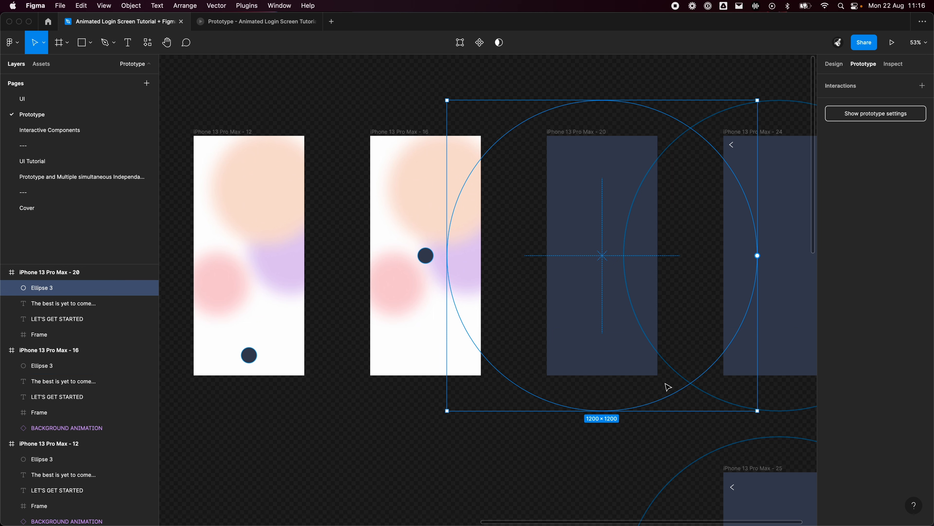
scroll(470, 208, left, 10)
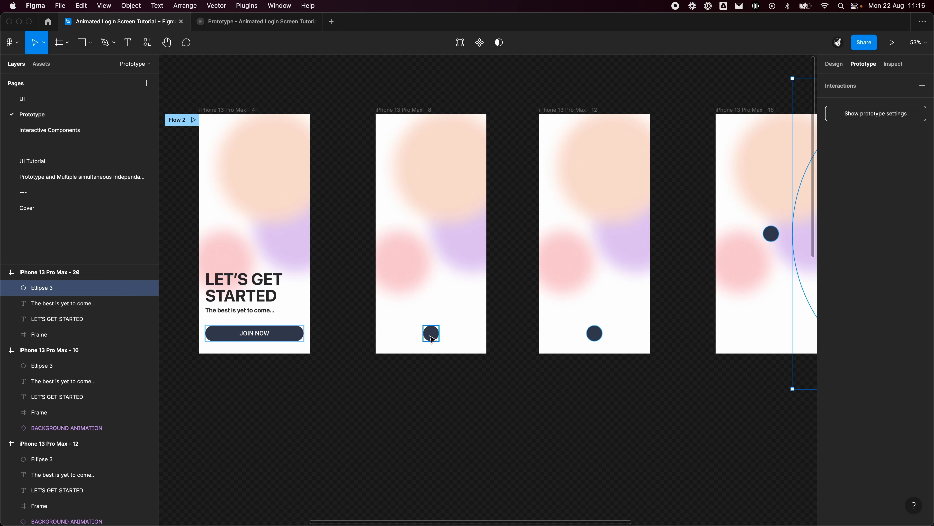
scroll(518, 337, right, 10)
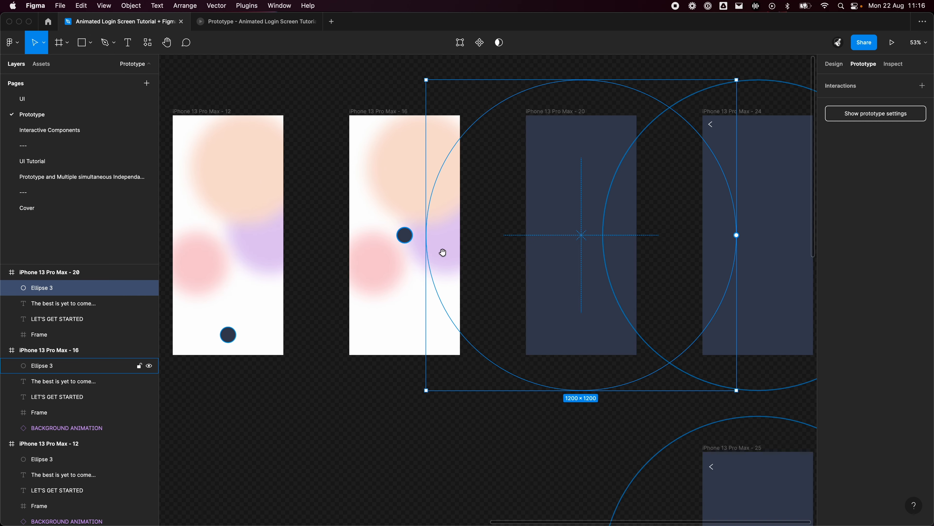
scroll(413, 244, right, 5)
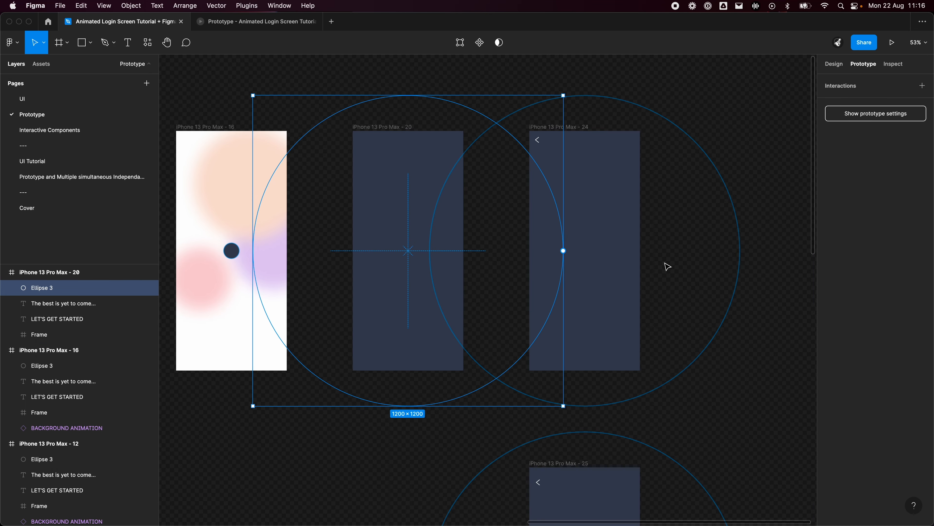
Inspect the interaction details of the connection from iPhone 13 Pro Max - 16 to iPhone 13 Pro Max - 20.
click(725, 147)
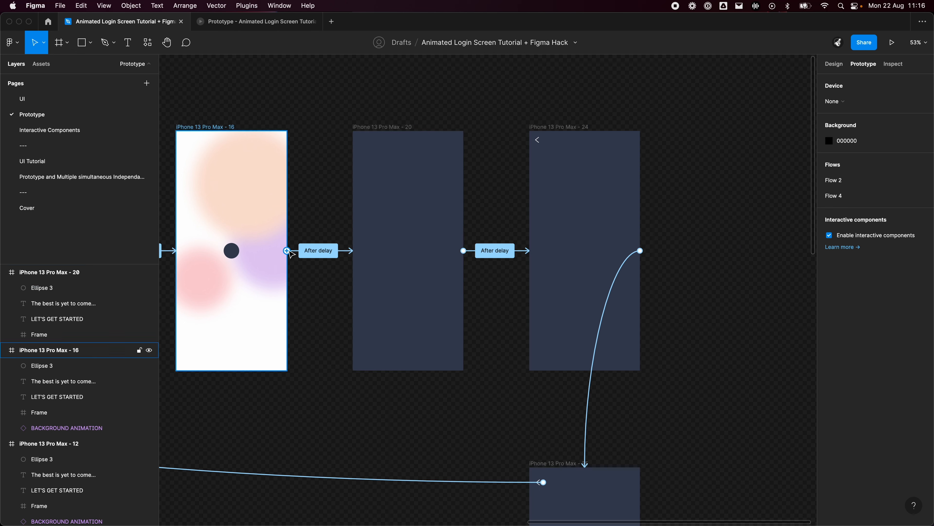
click(289, 252)
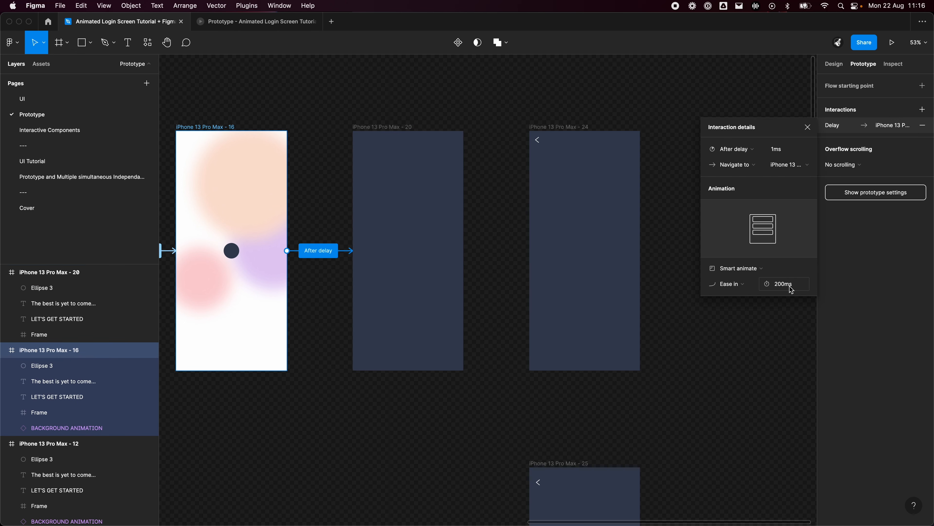
drag(382, 216, 316, 299)
key(super+z)
Inspect the interaction details of the connection from iPhone 13 Pro Max - 20 to iPhone 13 Pro Max - 24.
click(420, 133)
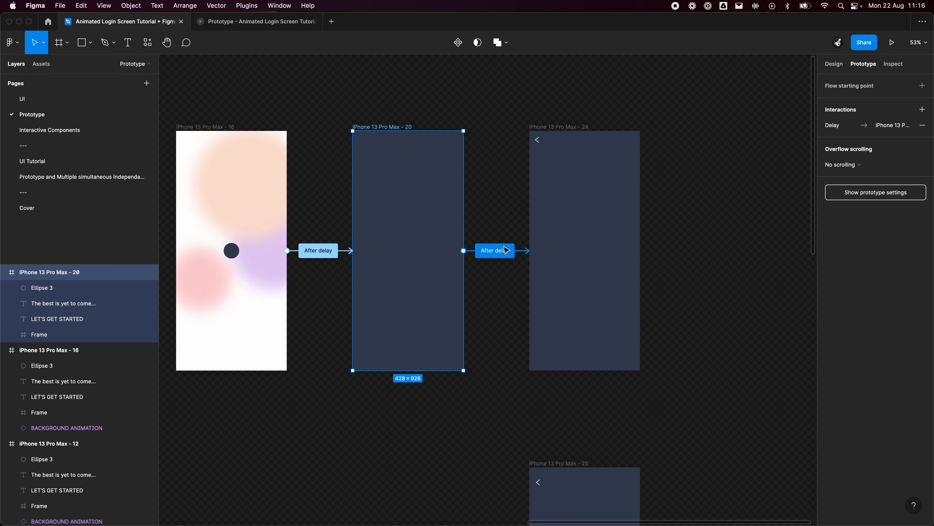
click(494, 251)
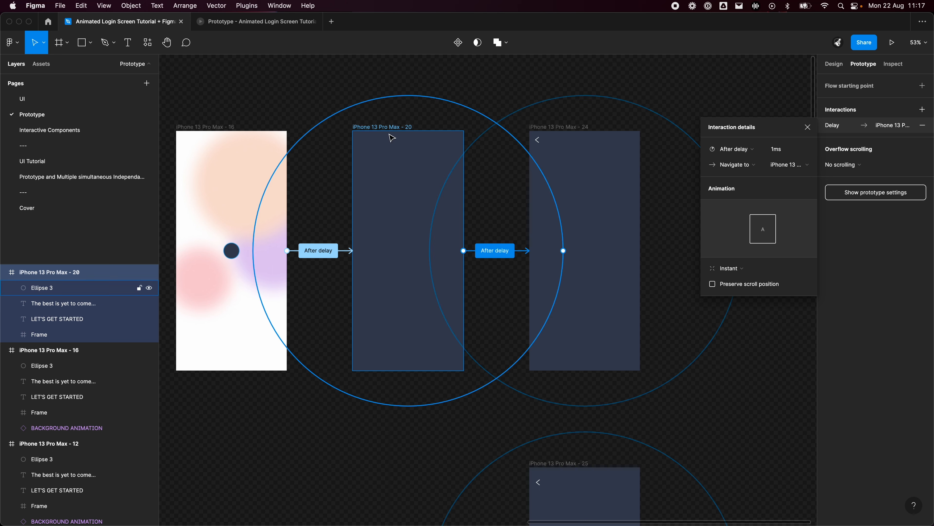
key(Escape)
Check the layers of iPhone 13 Pro Max - 24 and trace the prototype connections through the whole flow starting at iPhone 13 Pro Max - 4.
click(571, 128)
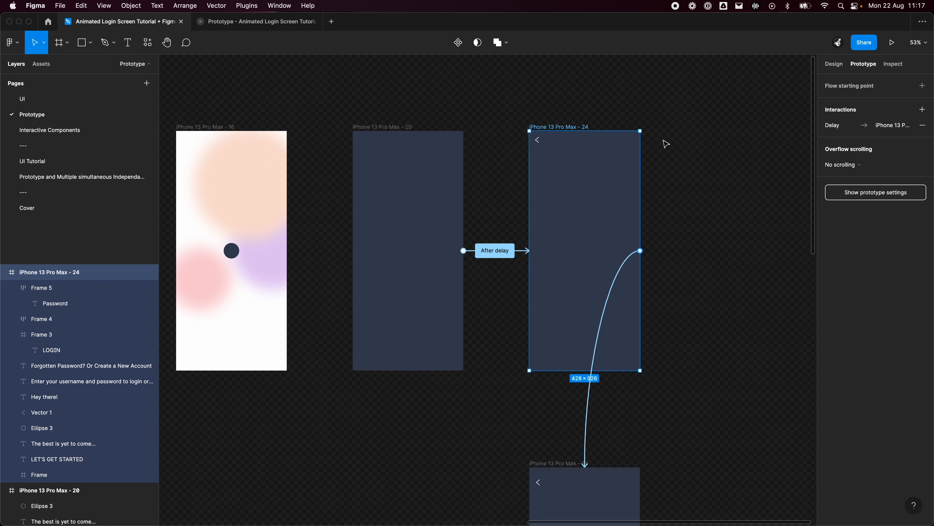
click(680, 151)
scroll(767, 213, right, 3)
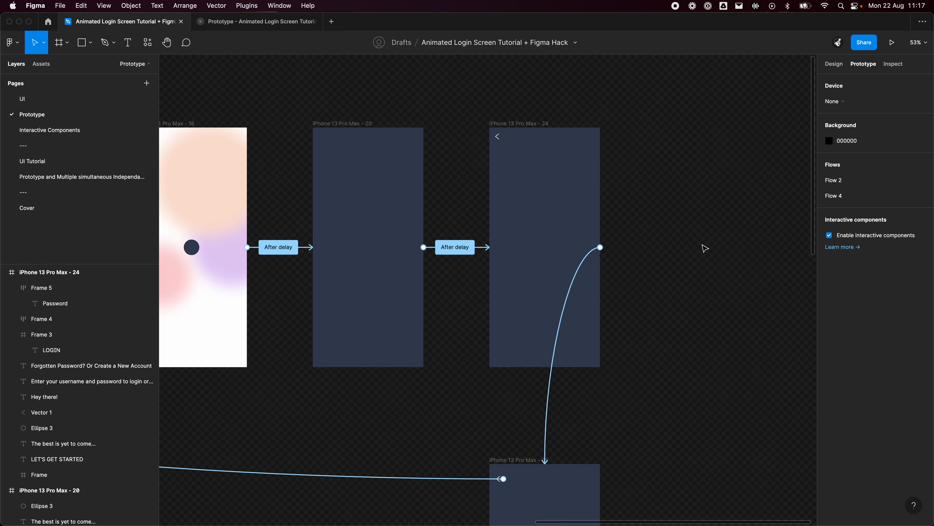
scroll(420, 357, left, 15)
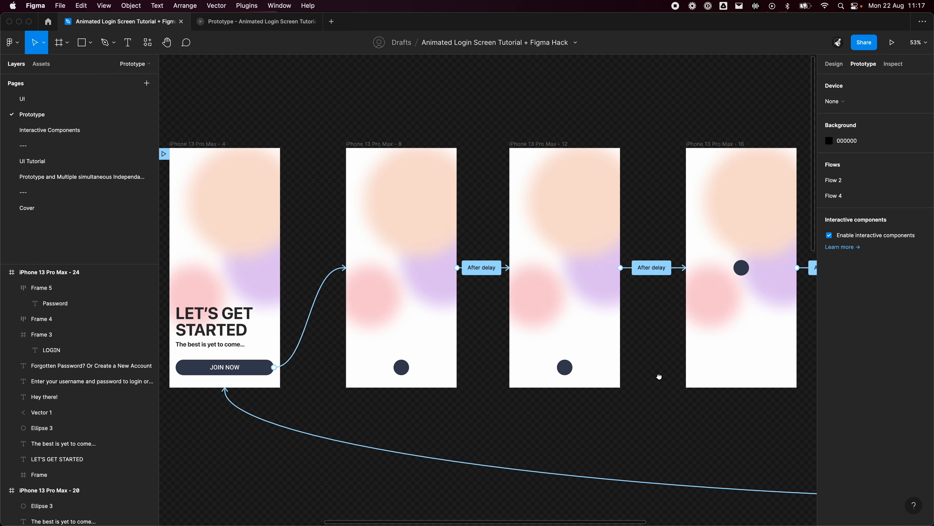
scroll(589, 368, right, 10)
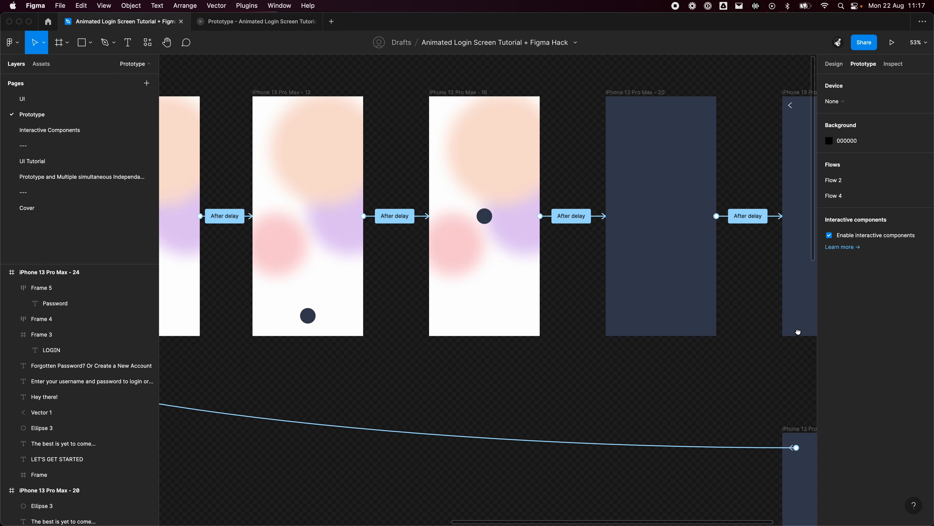
drag(798, 332, 793, 333)
scroll(611, 334, down, 3)
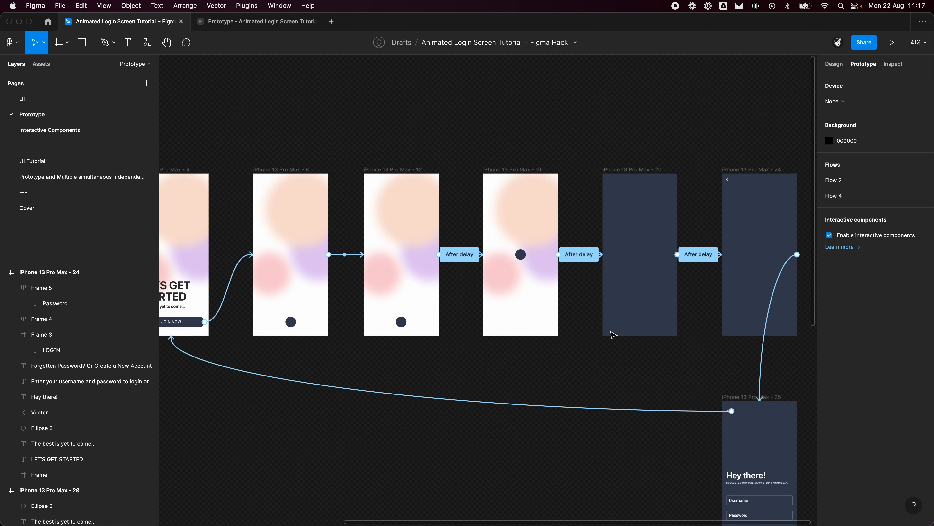
drag(590, 371, 476, 361)
click(502, 255)
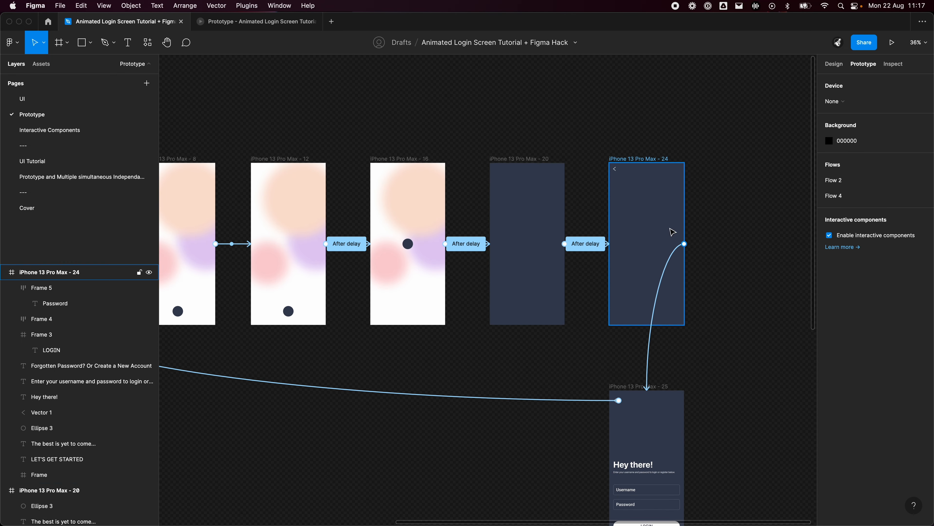
click(604, 346)
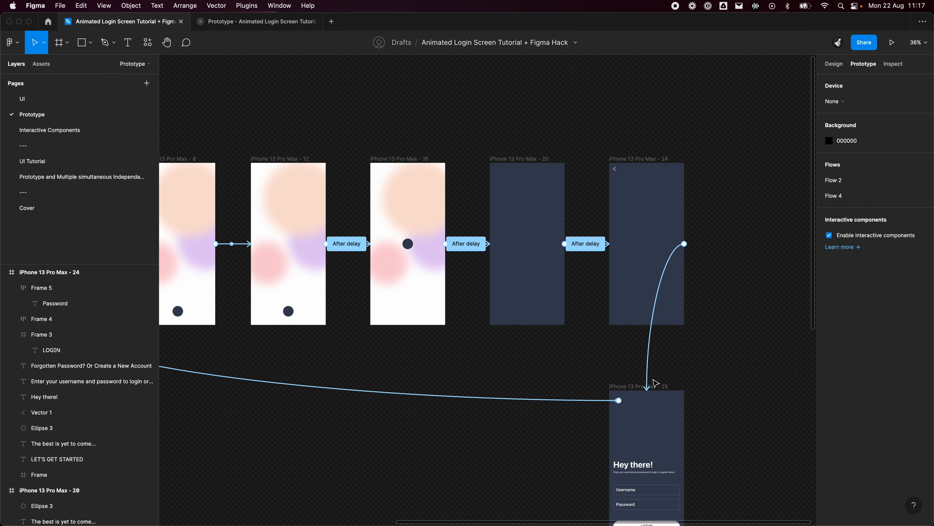
drag(617, 341, 729, 322)
scroll(729, 322, left, 5)
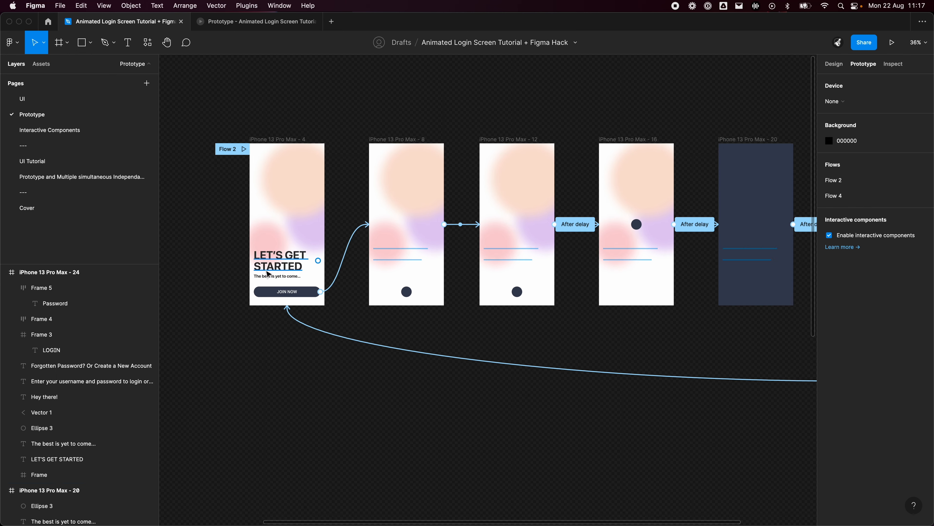
Compare the login form in iPhone 13 Pro Max - 25 with the hidden fields in iPhone 13 Pro Max - 24.
scroll(462, 317, right, 10)
scroll(462, 317, down, 5)
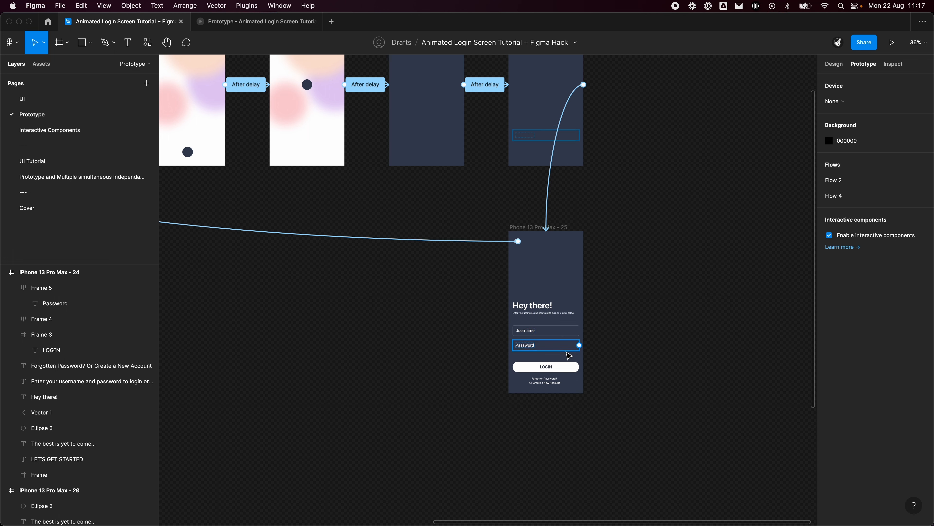
scroll(648, 336, up, 4)
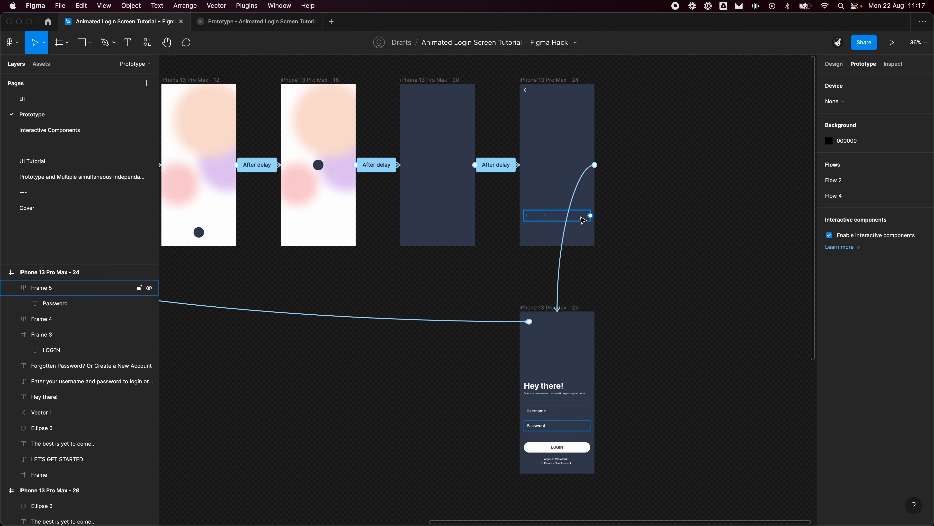
Check the design properties of Frame 4 in iPhone 13 Pro Max - 24, including its layer opacity, and clear the selection.
click(536, 202)
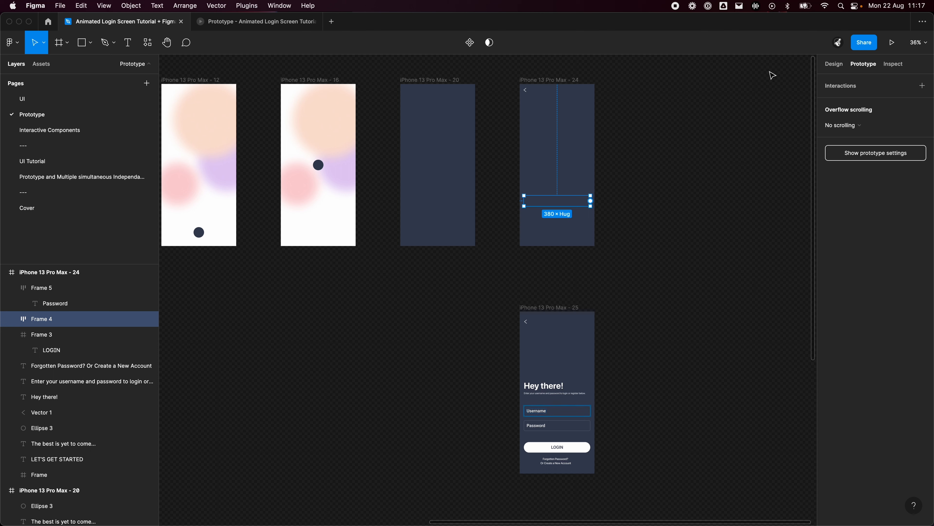
click(831, 66)
scroll(902, 397, down, 1)
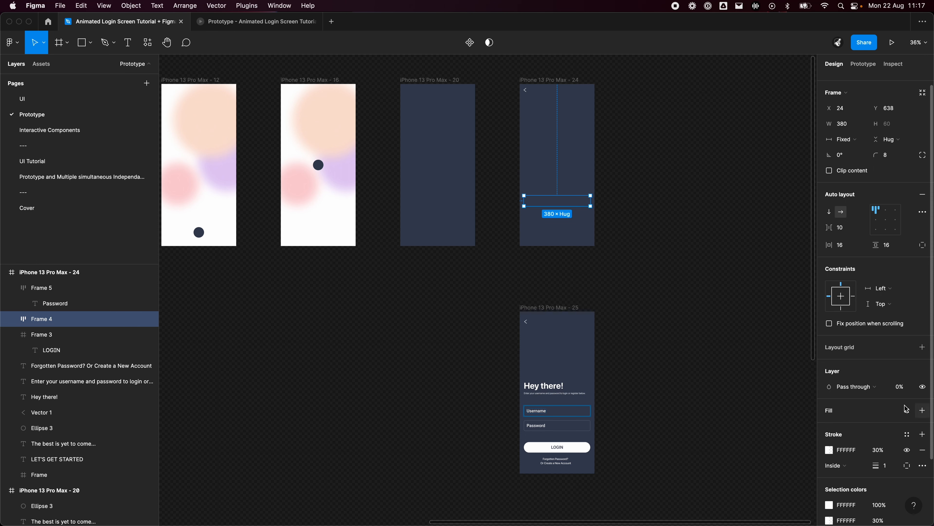
scroll(662, 309, up, 2)
click(661, 309)
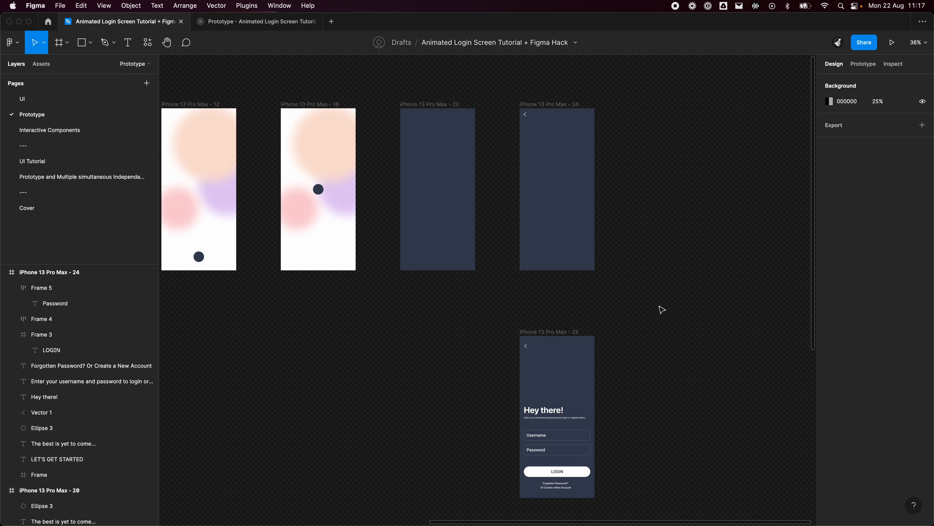
Select iPhone 13 Pro Max - 16 and iPhone 13 Pro Max - 20 in turn to review their layers and design properties.
scroll(649, 268, up, 2)
scroll(563, 225, up, 3)
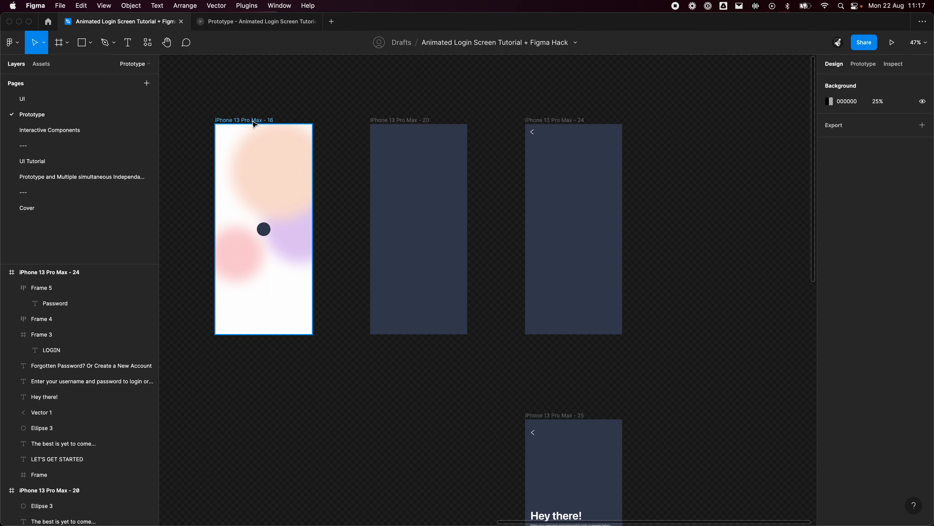
click(252, 124)
click(374, 120)
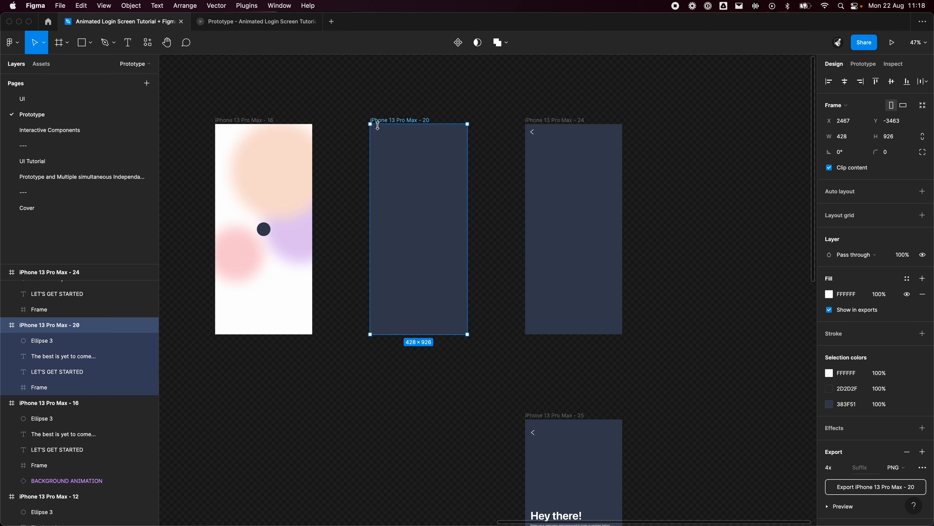
Select the five frames from iPhone 13 Pro Max - 4 to iPhone 13 Pro Max - 20 together and review the sequence up to the login frames.
scroll(331, 129, down, 3)
scroll(509, 151, left, 5)
scroll(509, 152, down, 2)
drag(212, 121, 669, 294)
scroll(208, 232, up, 2)
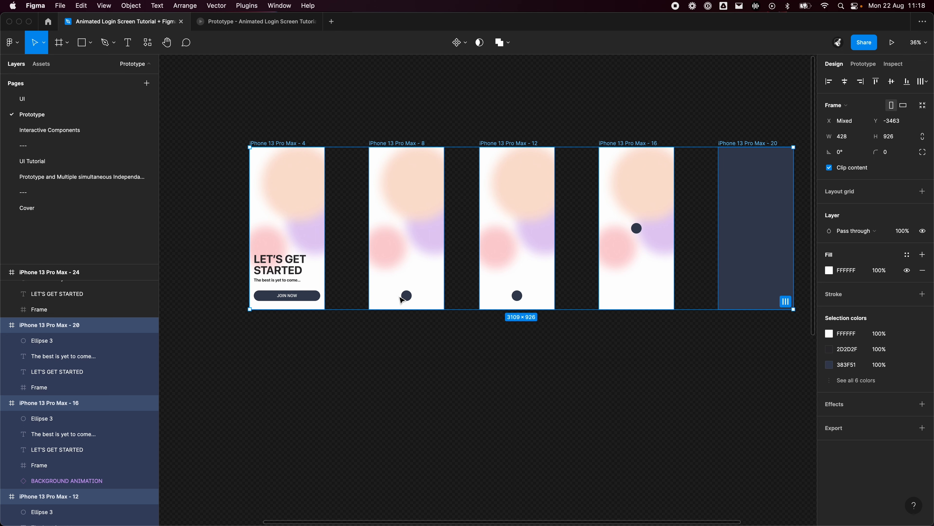
scroll(442, 306, right, 5)
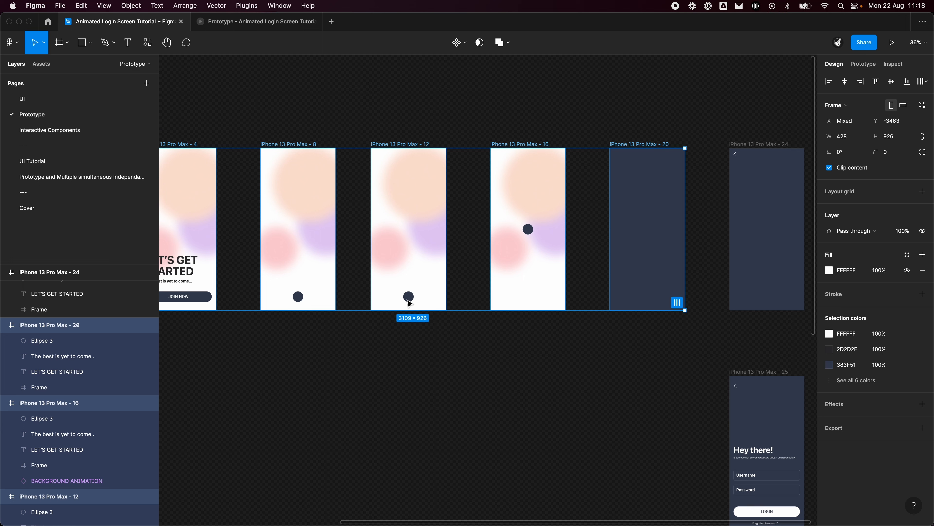
scroll(434, 296, right, 5)
scroll(459, 272, up, 2)
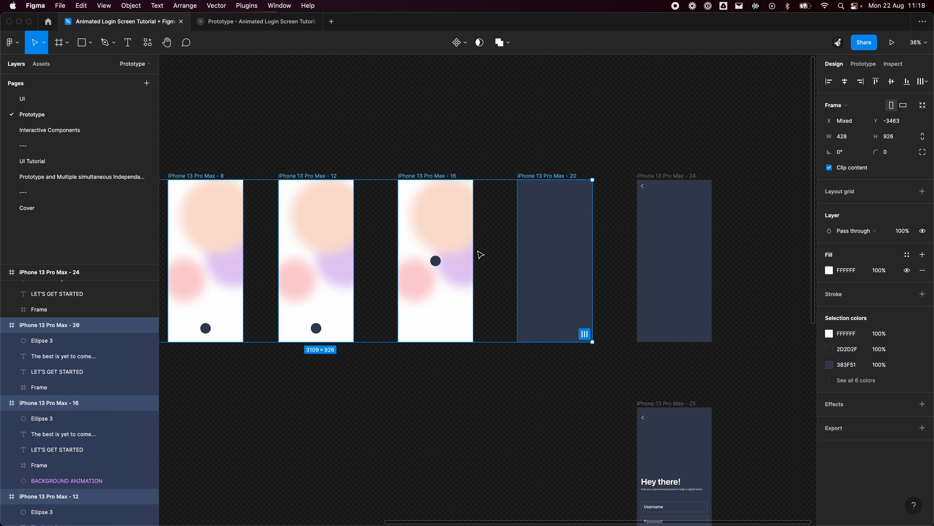
Select iPhone 13 Pro Max - 24 and compare it with iPhone 13 Pro Max - 25 and the start of the Problem flow.
scroll(470, 270, right, 8)
scroll(470, 270, down, 1)
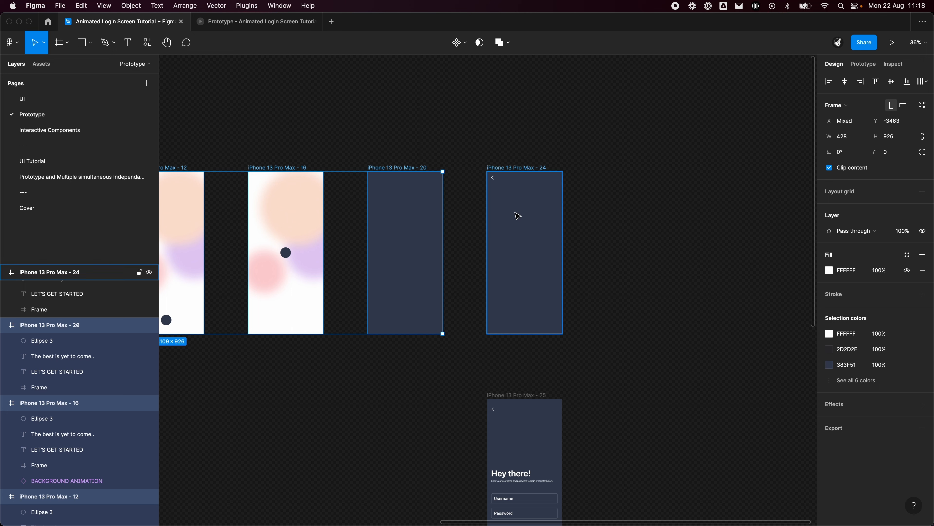
click(555, 148)
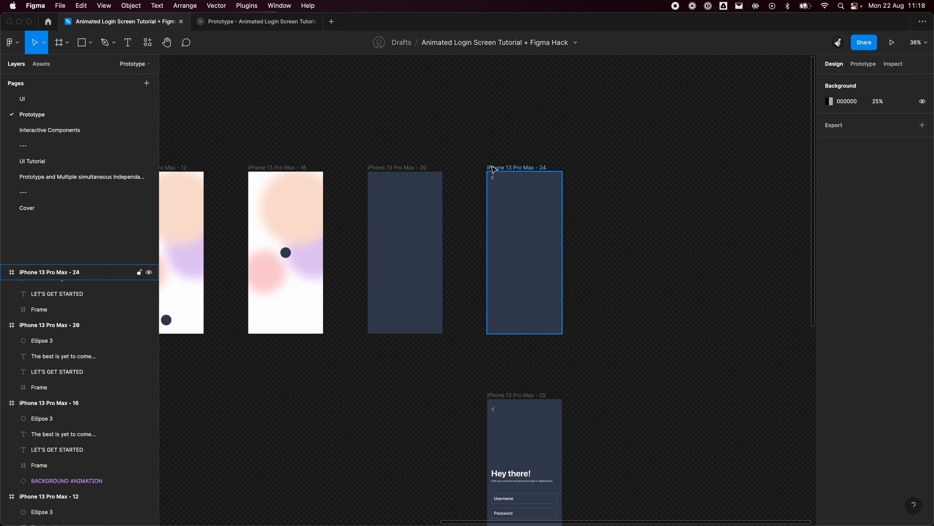
click(493, 170)
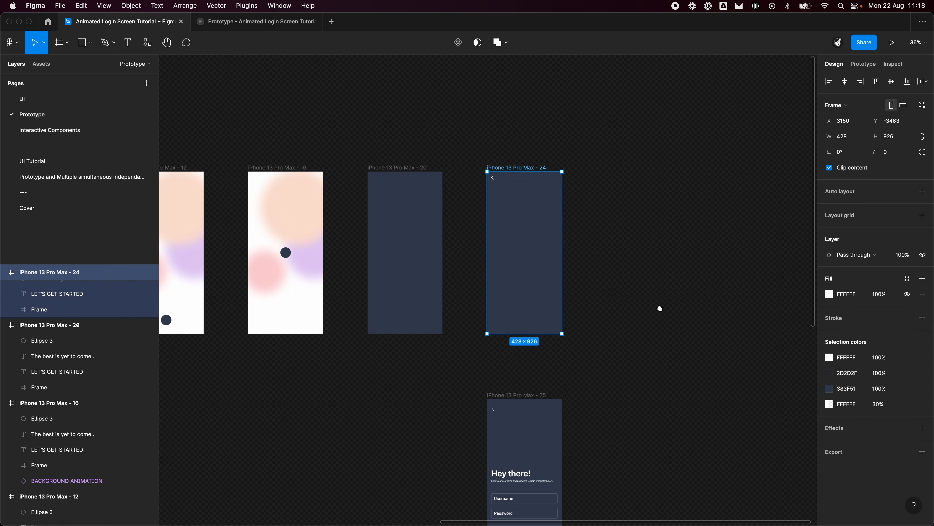
scroll(660, 321, down, 5)
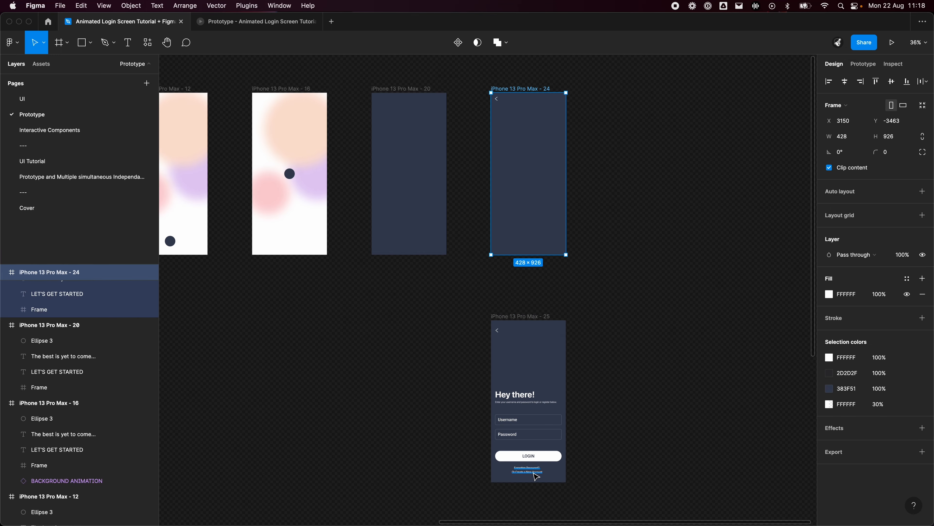
drag(425, 391, 913, 379)
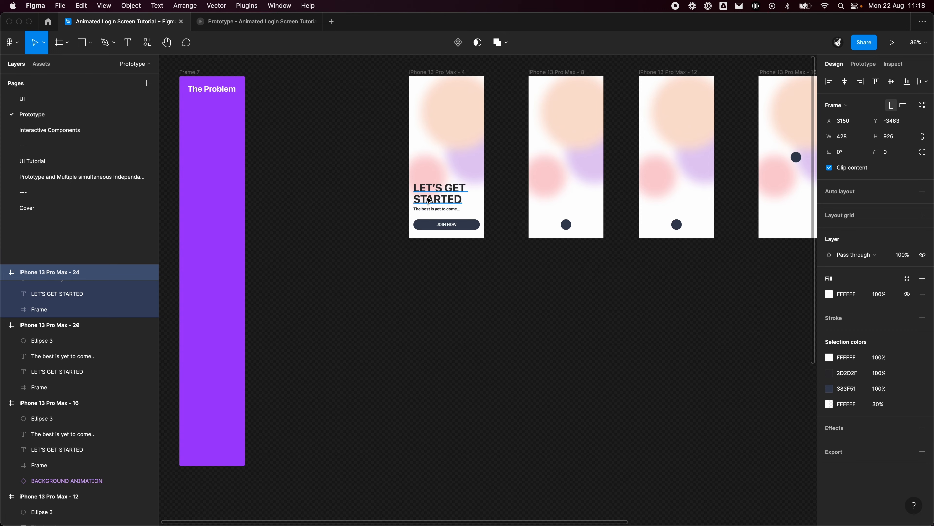
Set the layer opacity of the back arrow in iPhone 13 Pro Max - 24 to 0% and clear the selection.
drag(471, 320, 196, 324)
drag(451, 356, 232, 387)
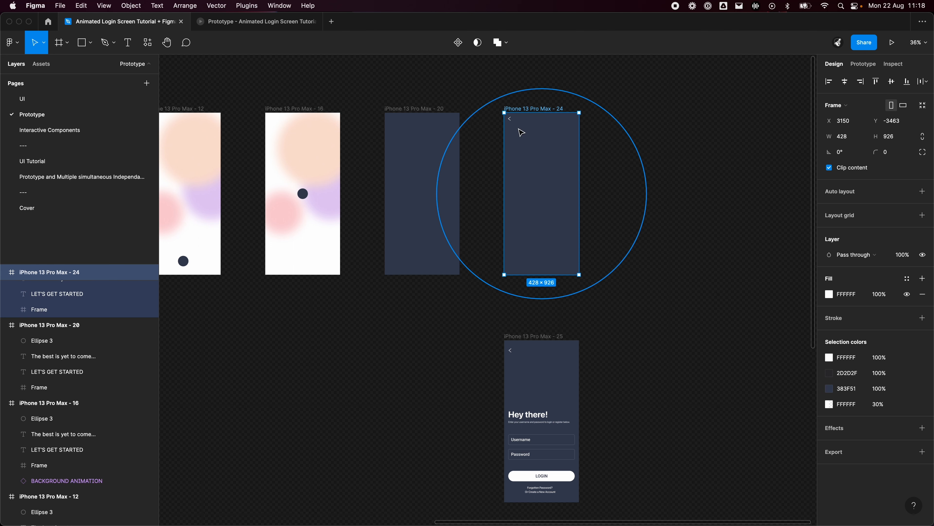
click(510, 119)
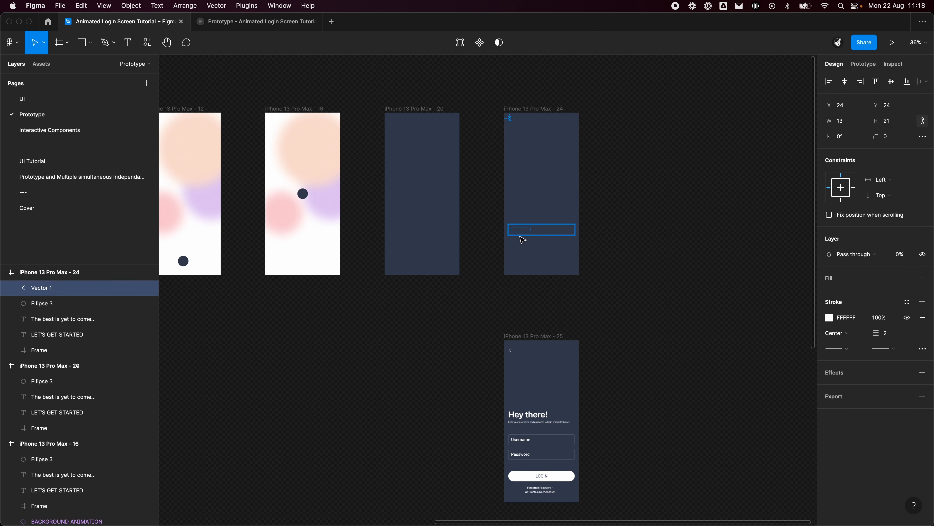
click(627, 87)
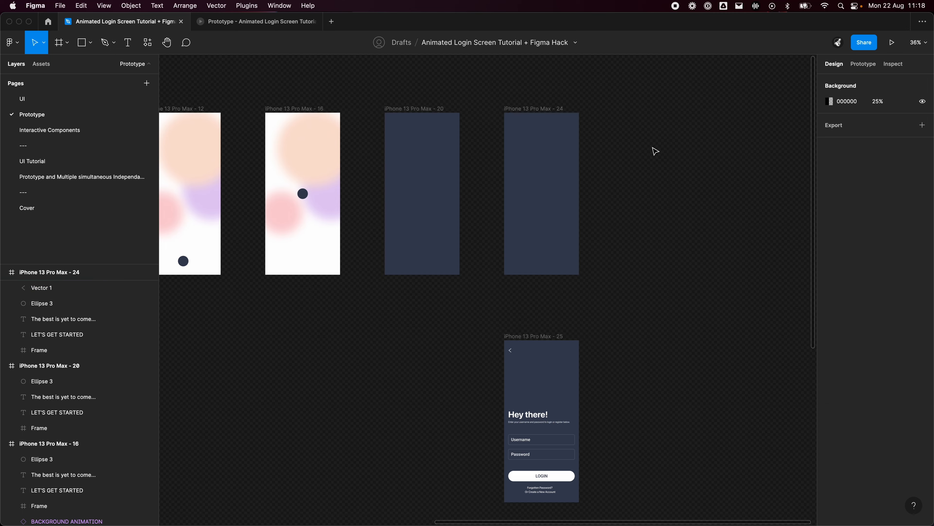
Inspect the prototype interaction from iPhone 13 Pro Max - 24 to iPhone 13 Pro Max - 25, including its trigger and animation settings.
scroll(486, 67, down, 3)
scroll(486, 67, right, 3)
click(504, 87)
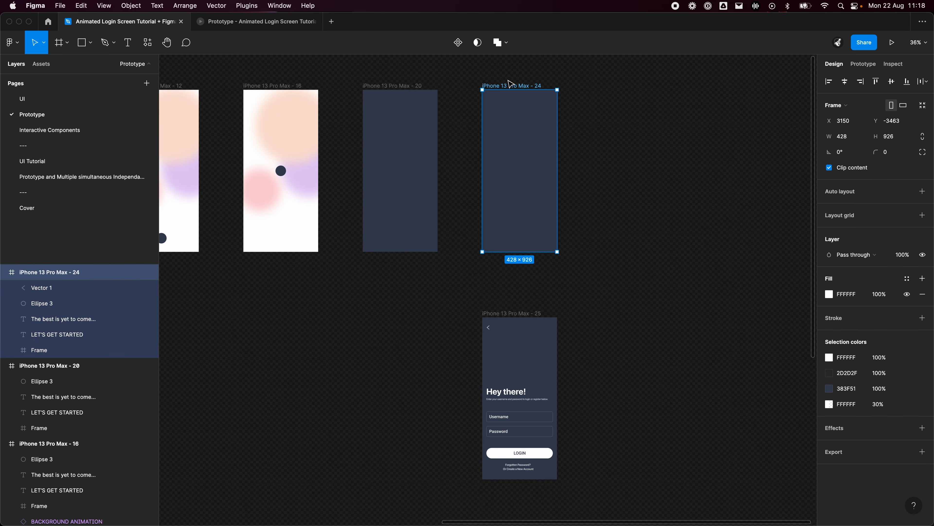
key(shift+e)
click(549, 308)
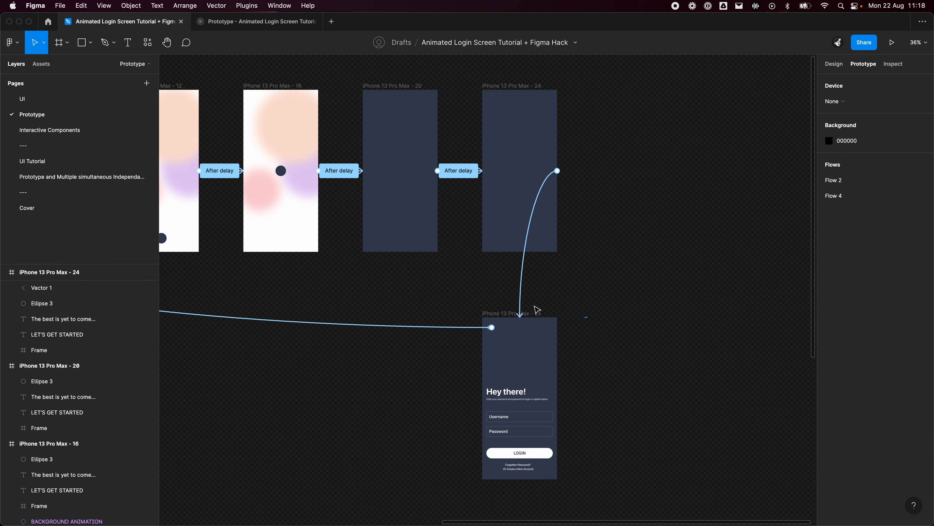
click(524, 281)
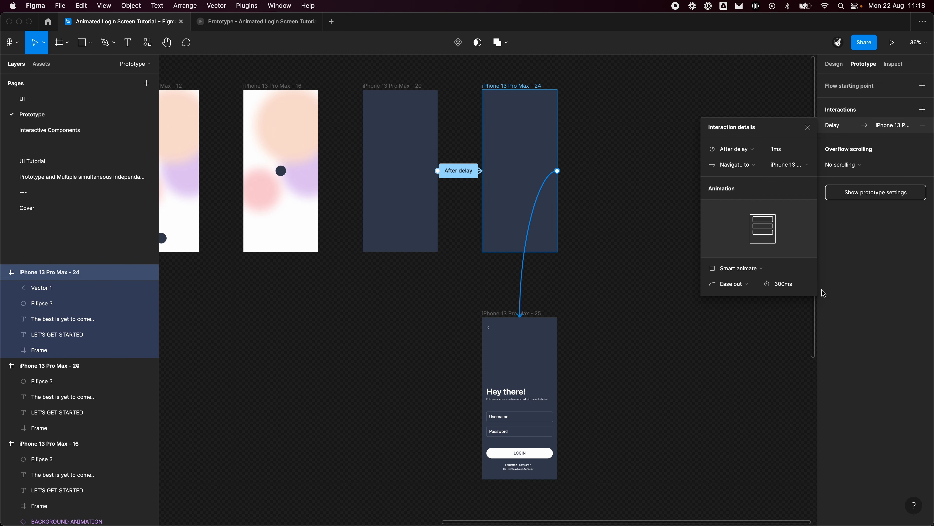
click(687, 345)
drag(623, 366, 598, 318)
scroll(497, 337, up, 3)
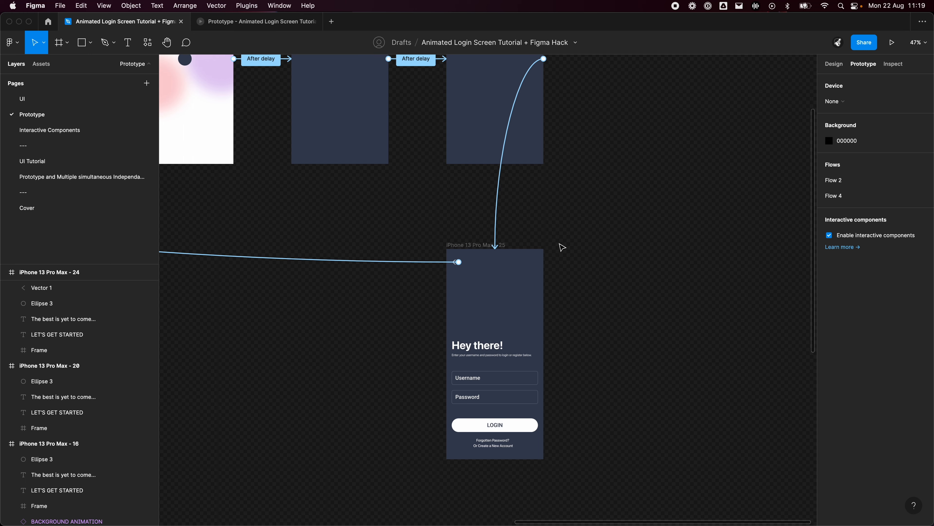
Duplicate iPhone 13 Pro Max - 24 and iPhone 13 Pro Max - 25 together into the empty canvas beside the originals.
scroll(602, 254, down, 3)
click(383, 78)
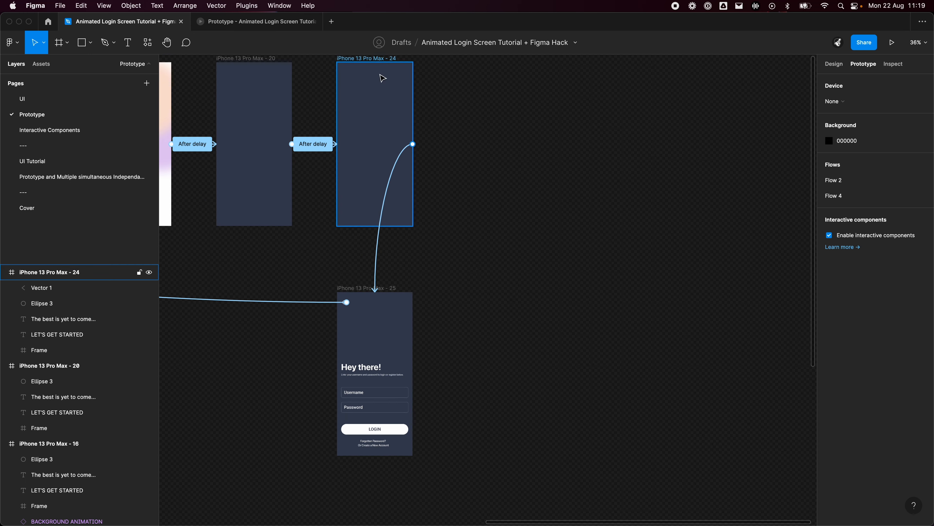
click(373, 61)
shift+click(359, 288)
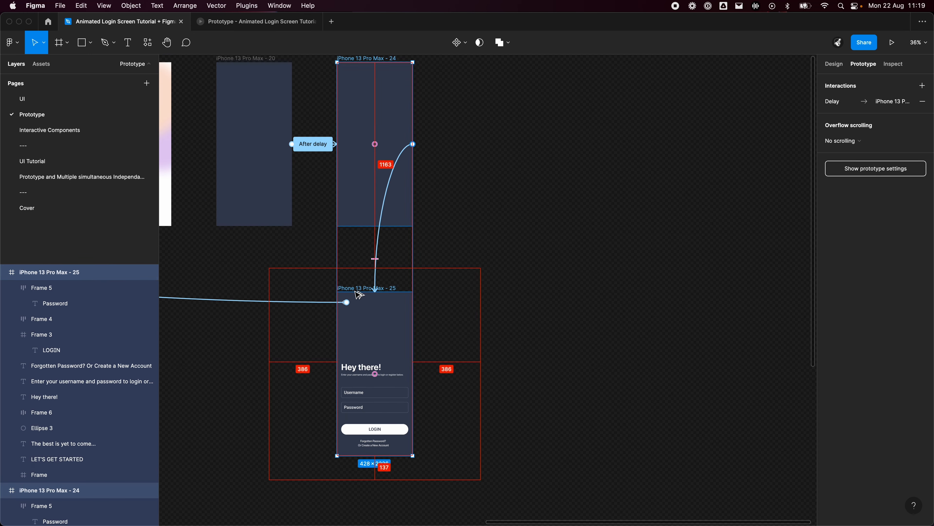
drag(358, 288, 683, 293)
click(592, 309)
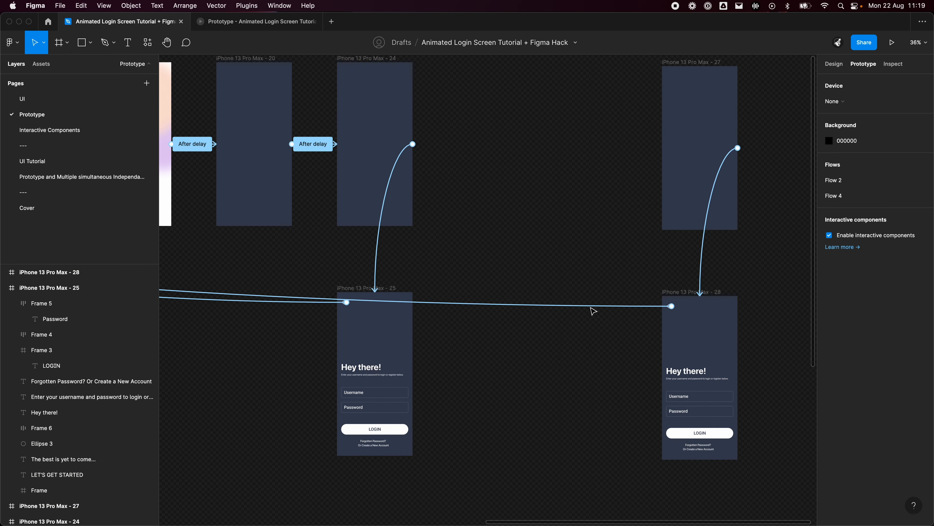
Delete the back arrow's connection and the delay connection between the two duplicated frames.
click(598, 307)
key(Delete)
click(656, 265)
click(702, 256)
key(Delete)
click(651, 274)
Move iPhone 13 Pro Max - 27 directly beside iPhone 13 Pro Max - 28 for a side-by-side comparison.
drag(682, 62, 600, 293)
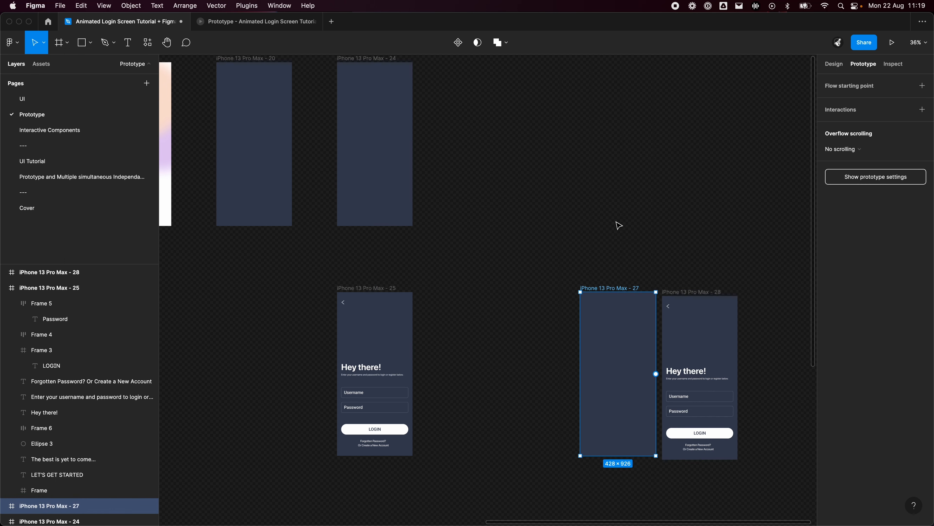
click(622, 221)
drag(682, 209, 591, 170)
drag(538, 247, 538, 252)
click(581, 203)
Set the layer opacity of the hidden heading, subtitle, input fields, login button and footer text in iPhone 13 Pro Max - 27 to 100%.
click(521, 373)
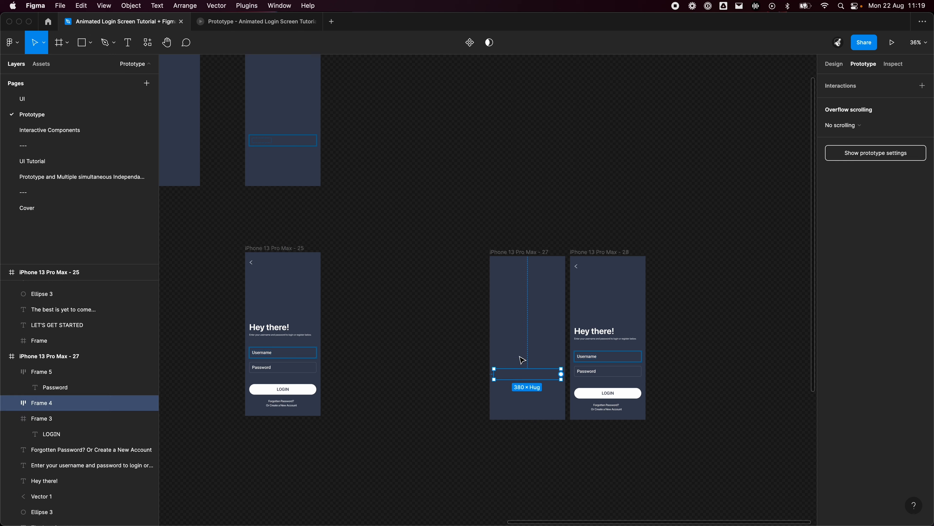
shift+click(522, 357)
shift+click(515, 351)
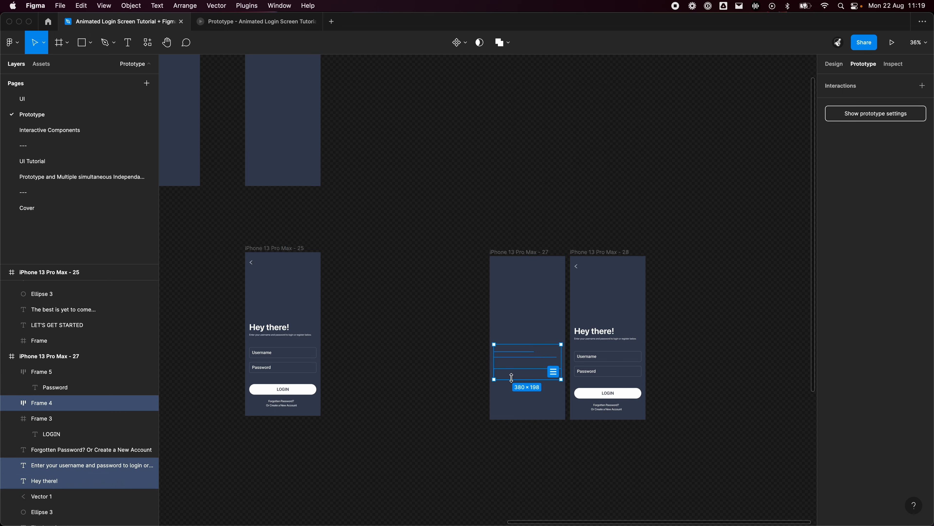
shift+click(514, 386)
shift+click(520, 415)
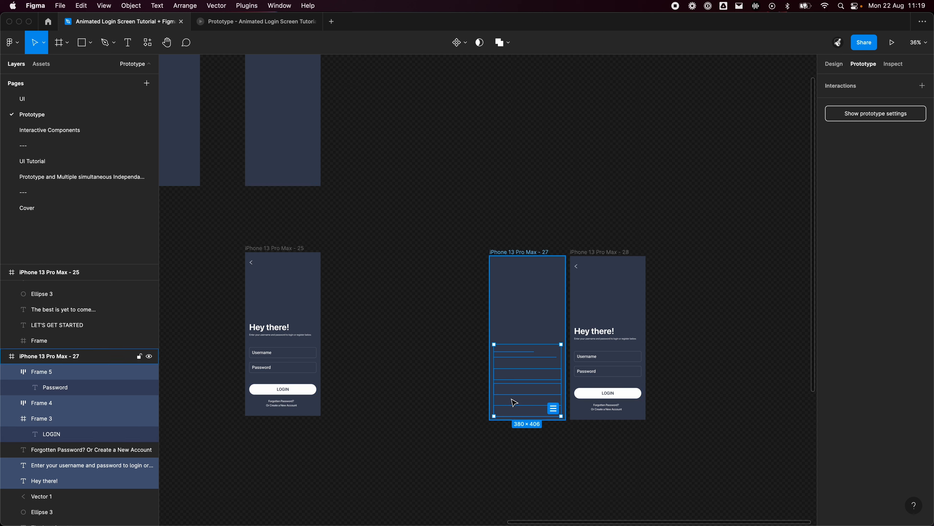
shift+click(521, 425)
click(834, 64)
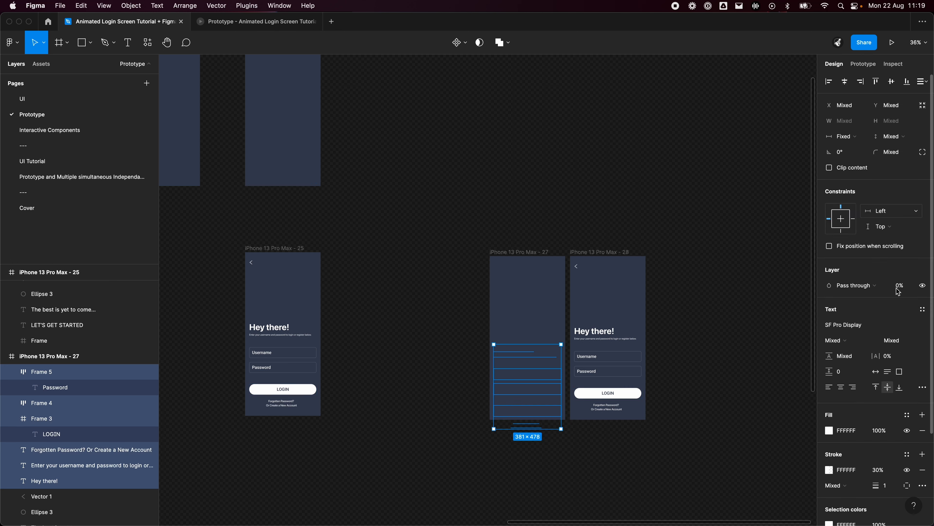
text(100)
key(Return)
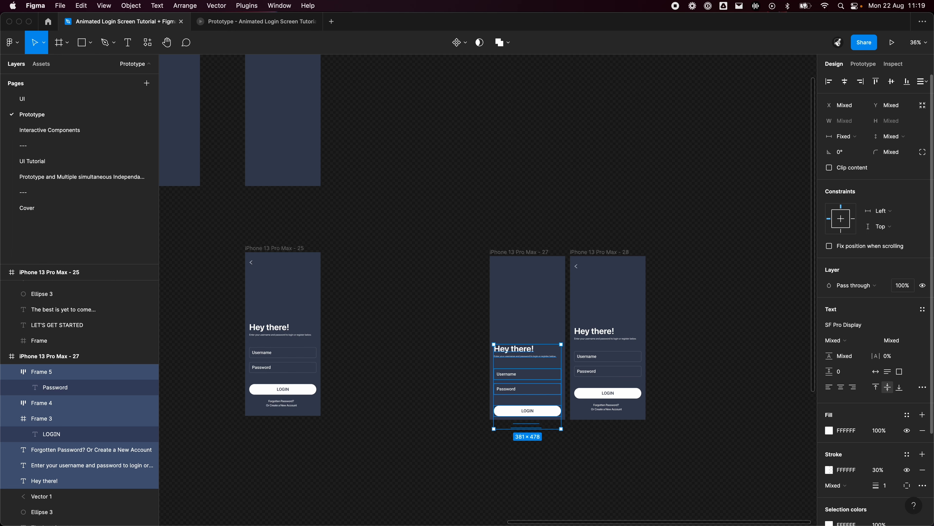
Compare the vertical positions of the login form elements in iPhone 13 Pro Max - 27 and 28, checking the Hey there! heading.
click(684, 420)
scroll(629, 407, up, 5)
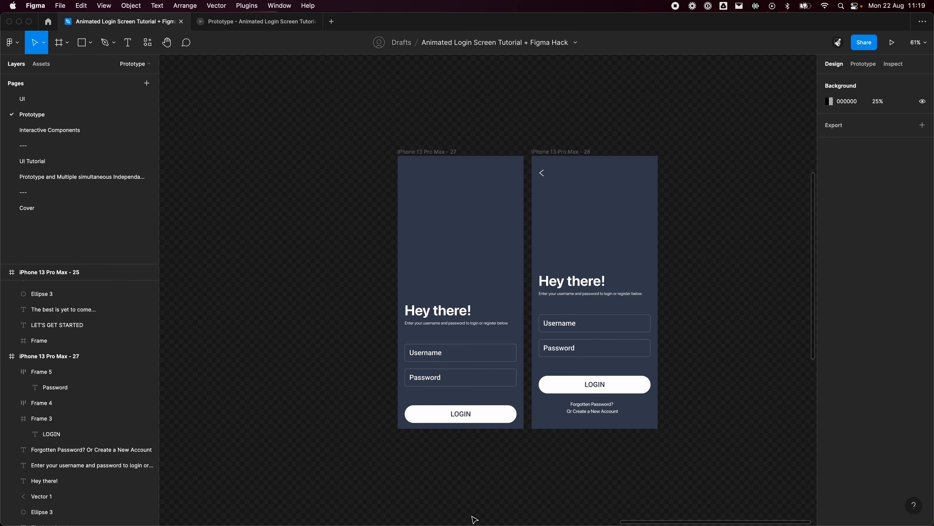
scroll(447, 225, down, 4)
drag(484, 165, 712, 322)
drag(540, 413, 430, 319)
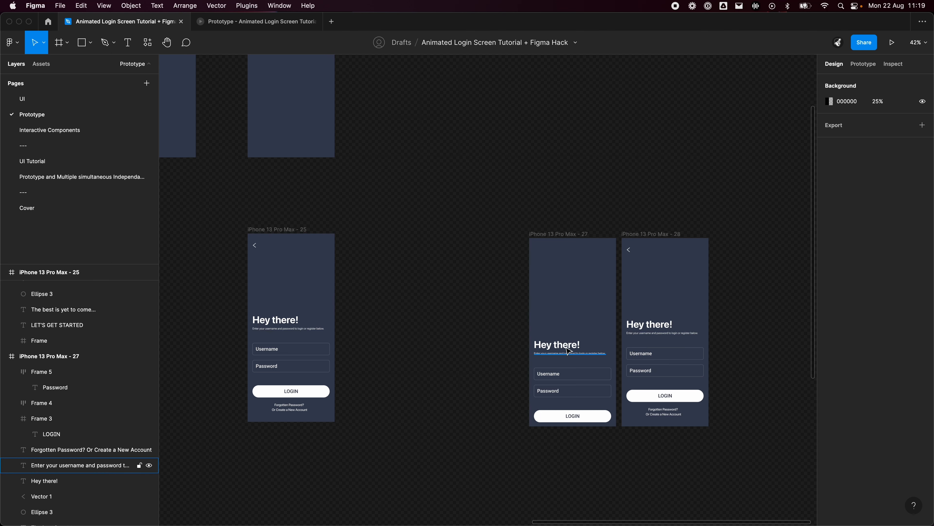
click(581, 354)
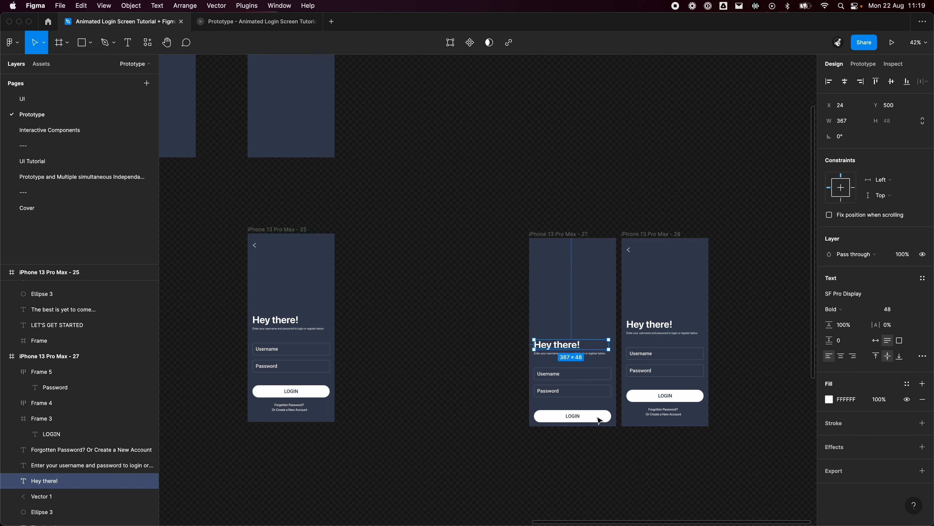
click(490, 286)
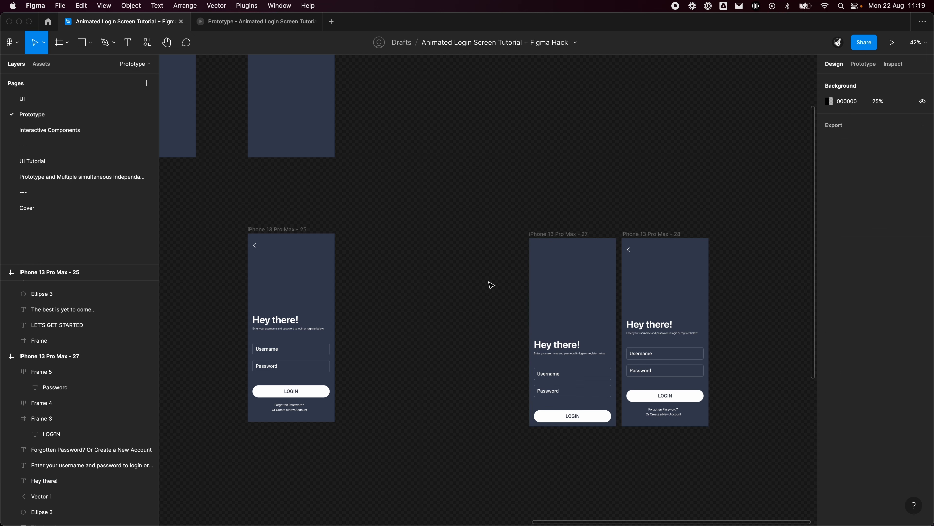
Play Flow 4 in the prototype preview, going from JOIN NOW to the login screen and back twice, and close the preview.
click(281, 22)
click(552, 461)
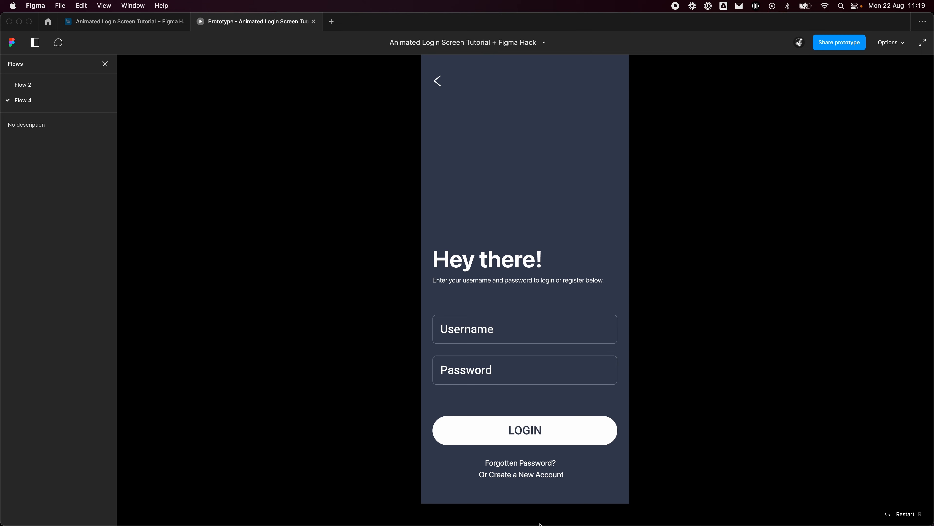
click(445, 88)
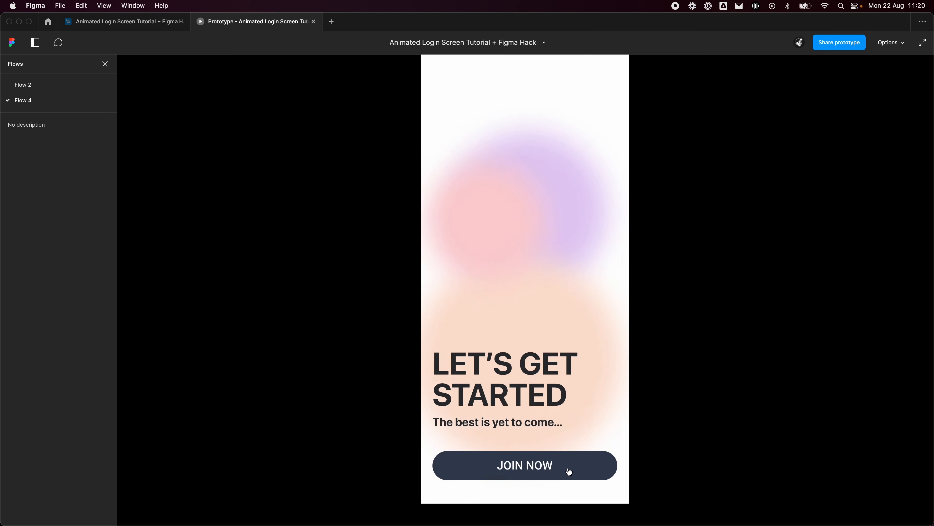
click(583, 461)
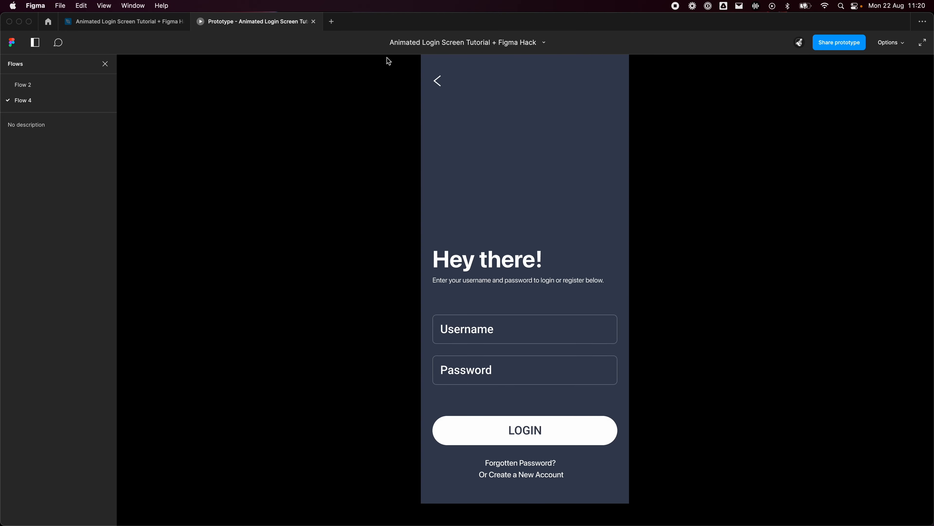
click(438, 78)
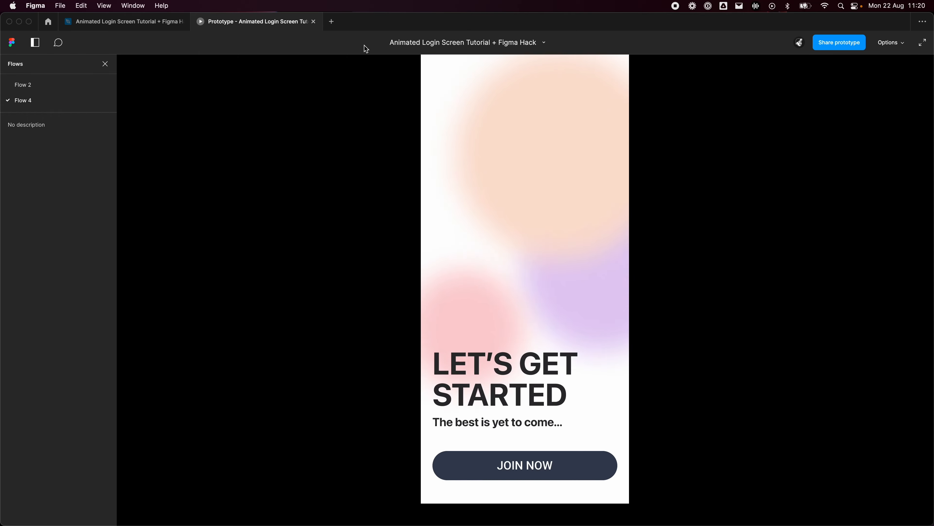
click(313, 22)
Delete the two duplicated comparison frames, iPhone 13 Pro Max - 27 and iPhone 13 Pro Max - 28.
scroll(605, 260, down, 3)
drag(473, 180, 783, 438)
key(Delete)
Select iPhone 13 Pro Max - 4 and review the Problem sequence through to the login screen and the Solution's starting frame.
scroll(586, 353, down, 5)
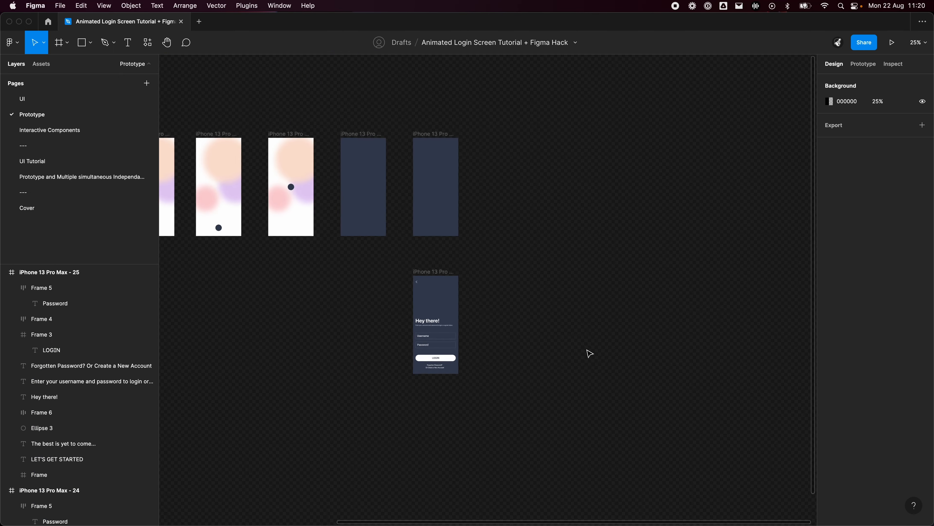
drag(576, 359, 676, 343)
scroll(369, 288, up, 3)
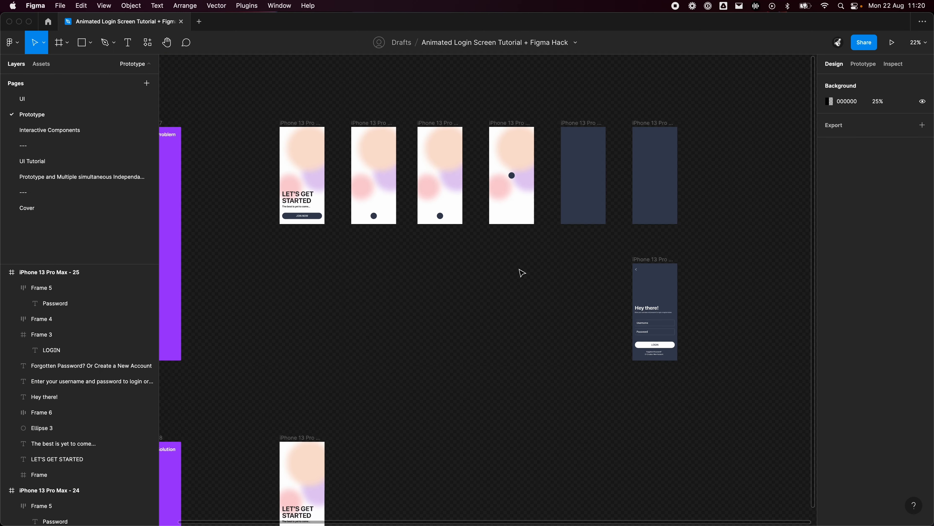
scroll(489, 129, up, 2)
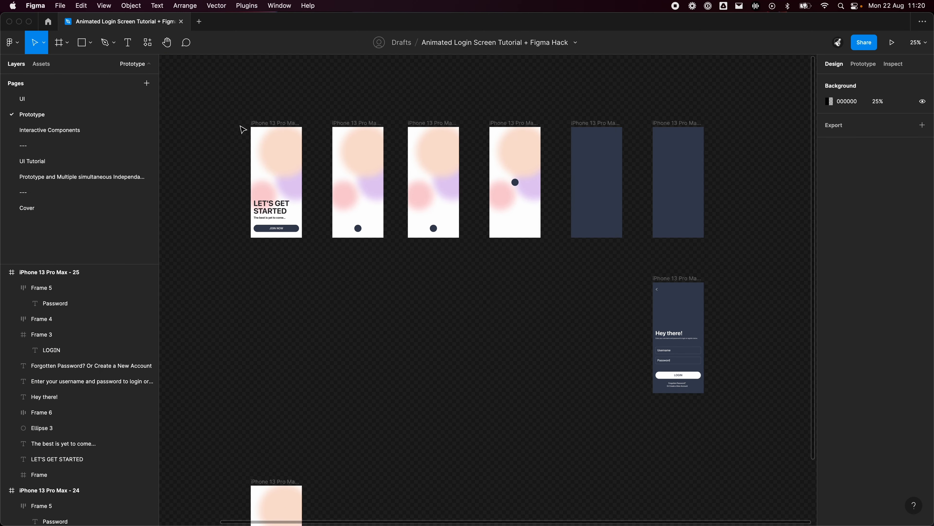
click(265, 123)
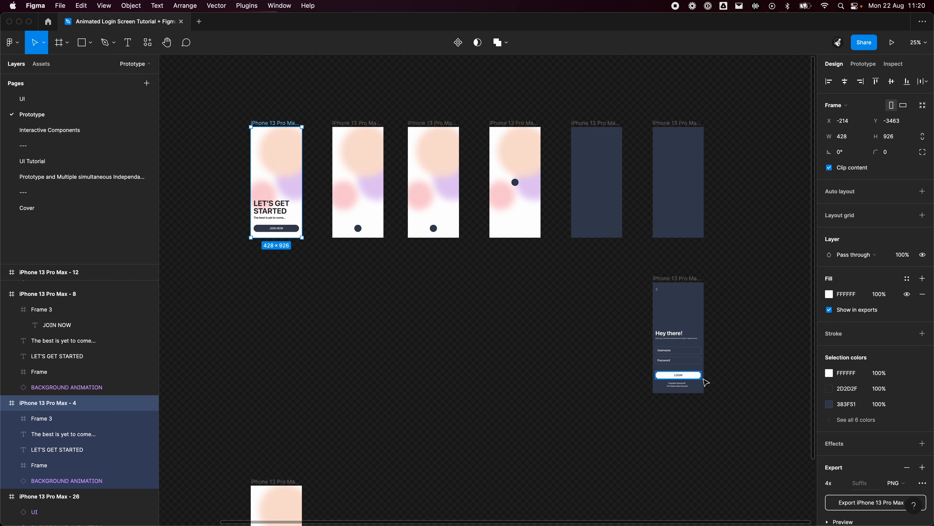
scroll(610, 367, down, 2)
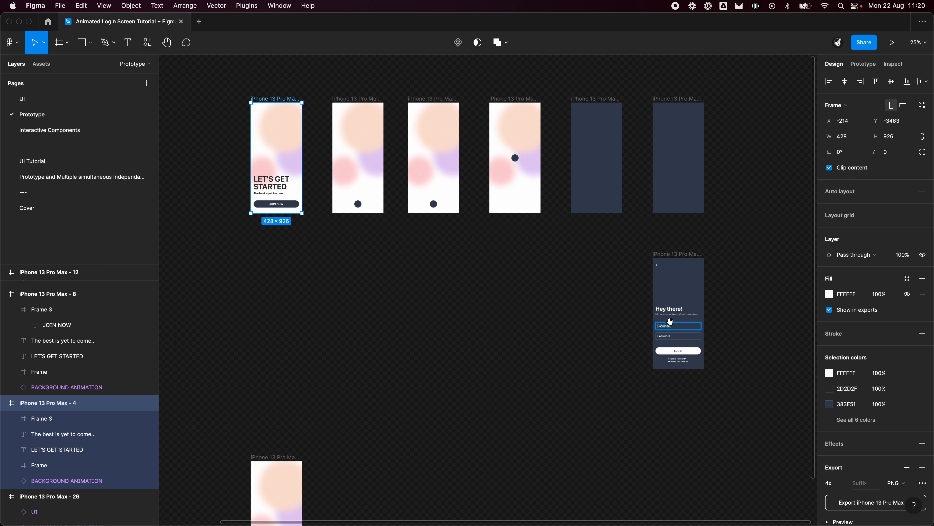
drag(670, 321, 610, 330)
scroll(384, 330, down, 6)
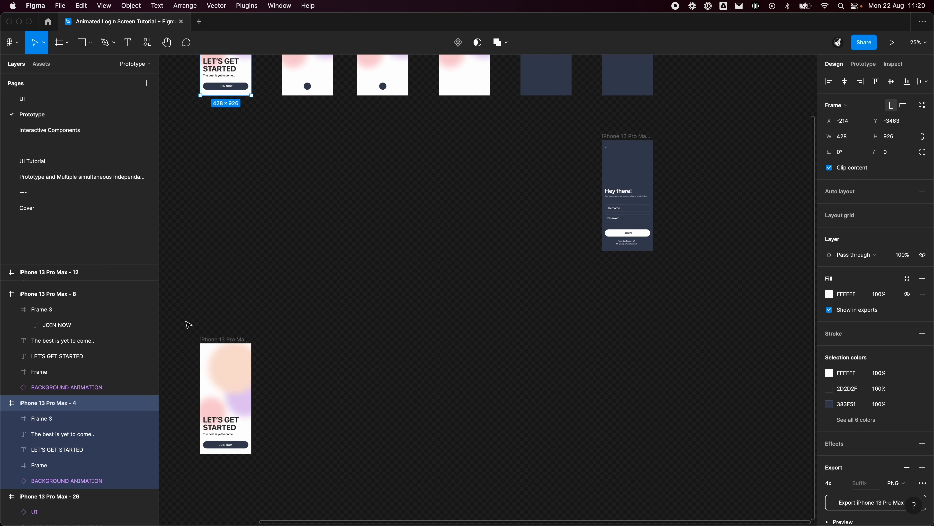
Open the prototype preview from the Problem's first frame and return to the canvas to review its frame sequence.
scroll(338, 372, left, 5)
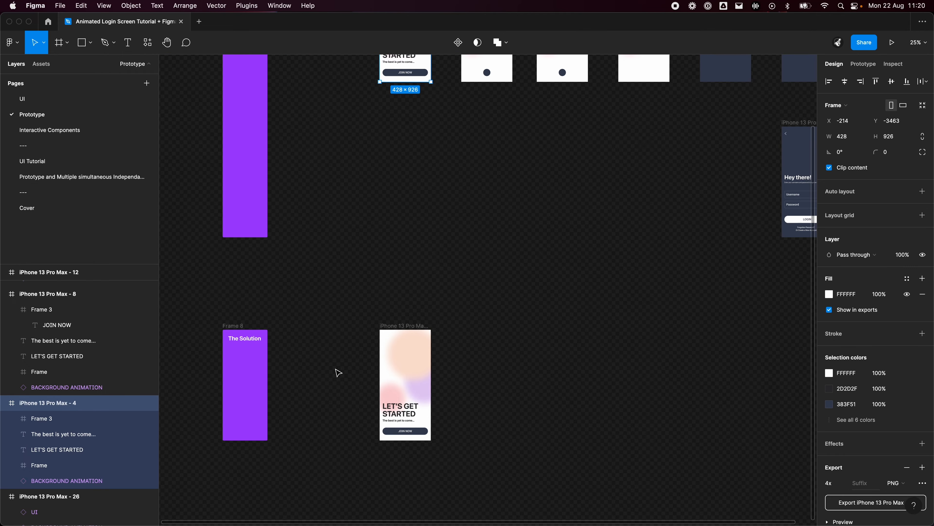
scroll(475, 368, up, 10)
scroll(464, 258, left, 2)
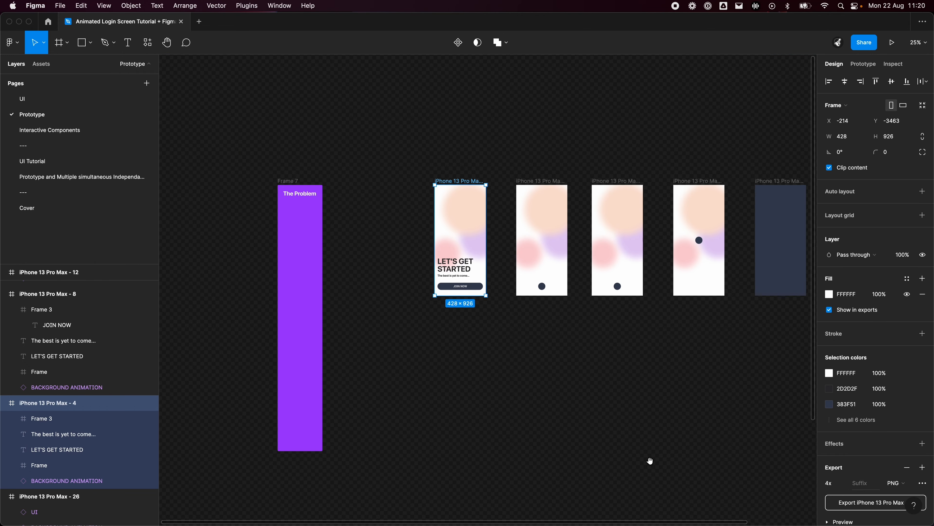
click(511, 141)
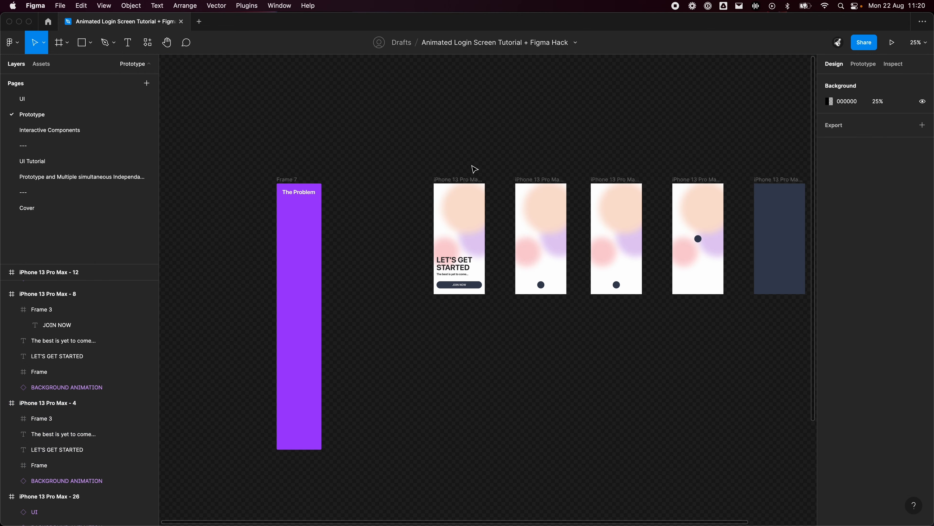
click(458, 179)
click(892, 42)
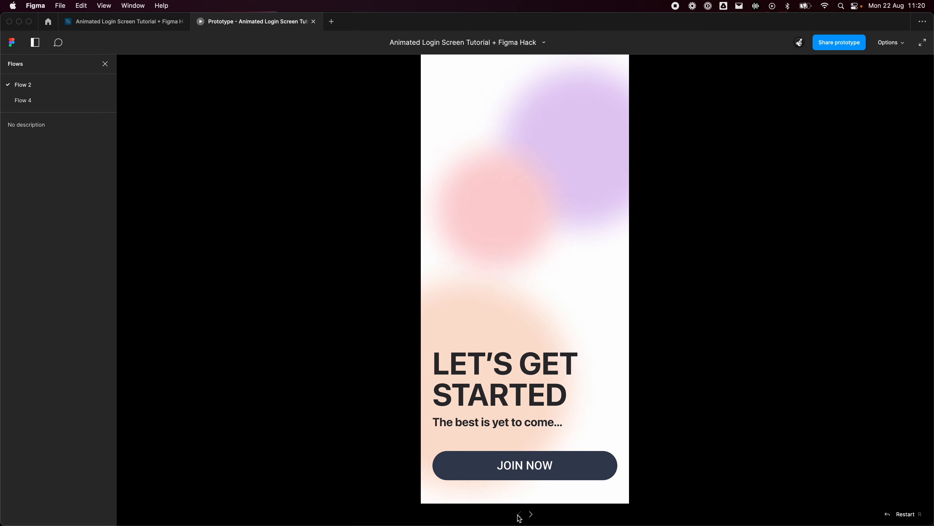
click(127, 23)
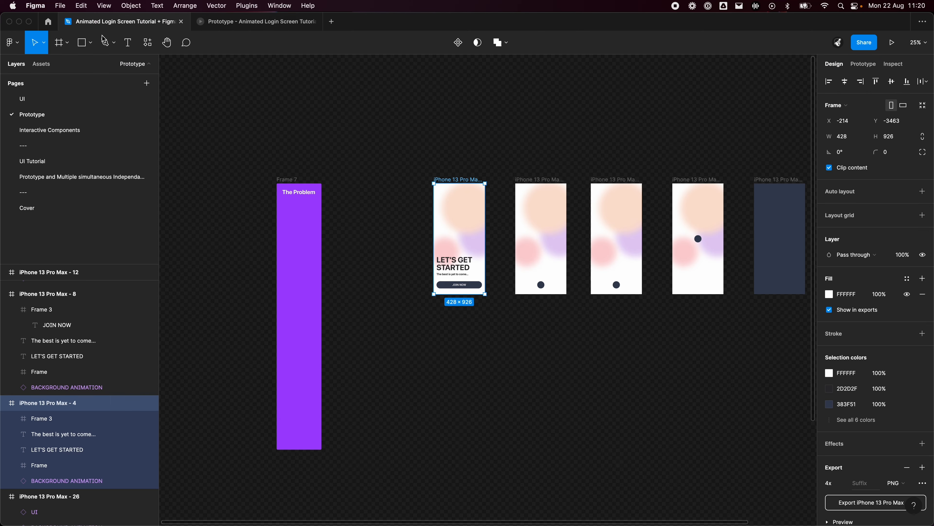
scroll(699, 322, right, 10)
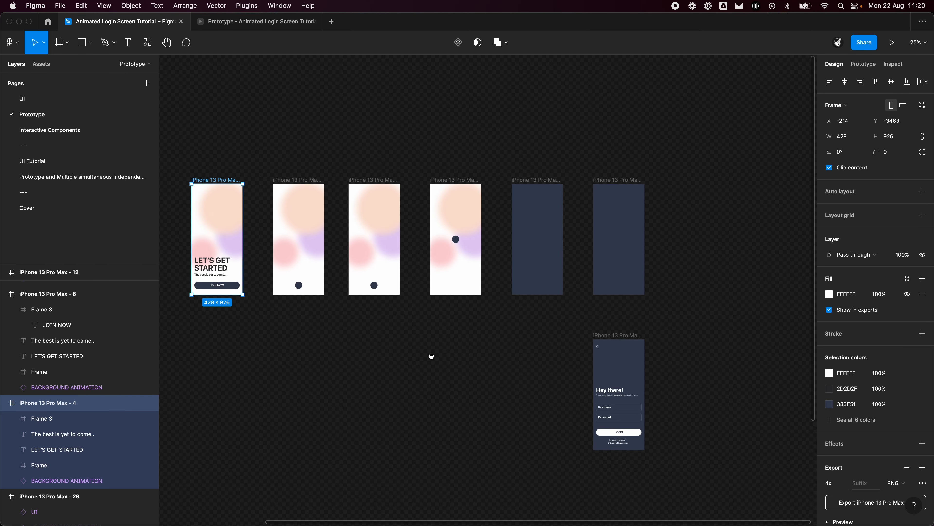
drag(388, 387, 440, 384)
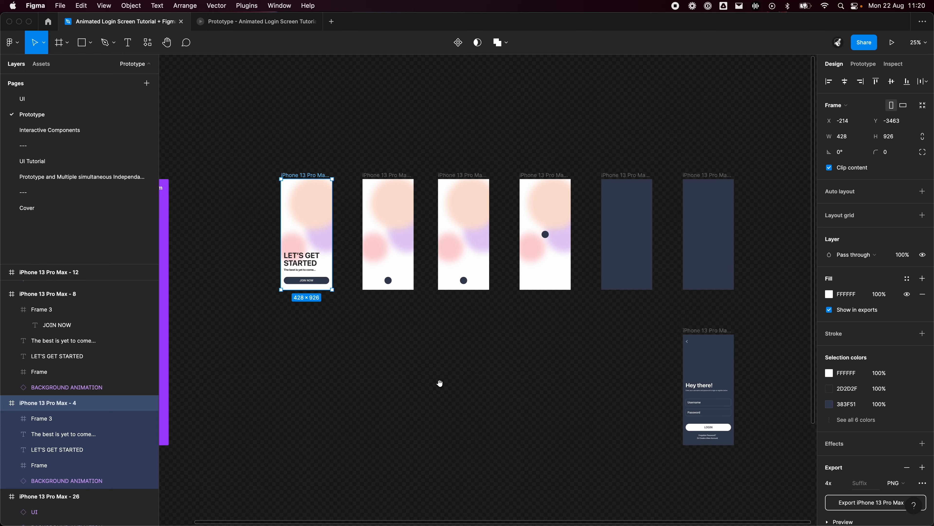
Play Flow 2 from JOIN NOW to the login screen and back twice, and close the preview.
click(253, 21)
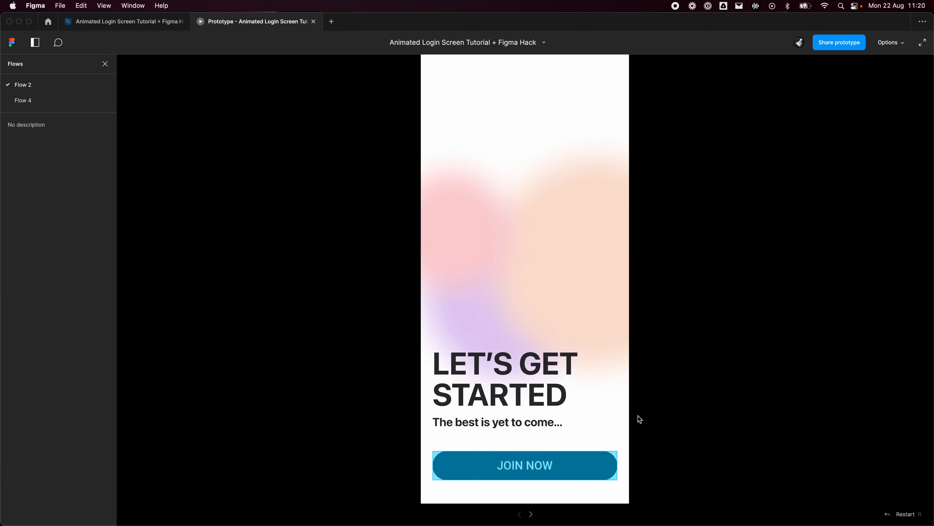
click(558, 465)
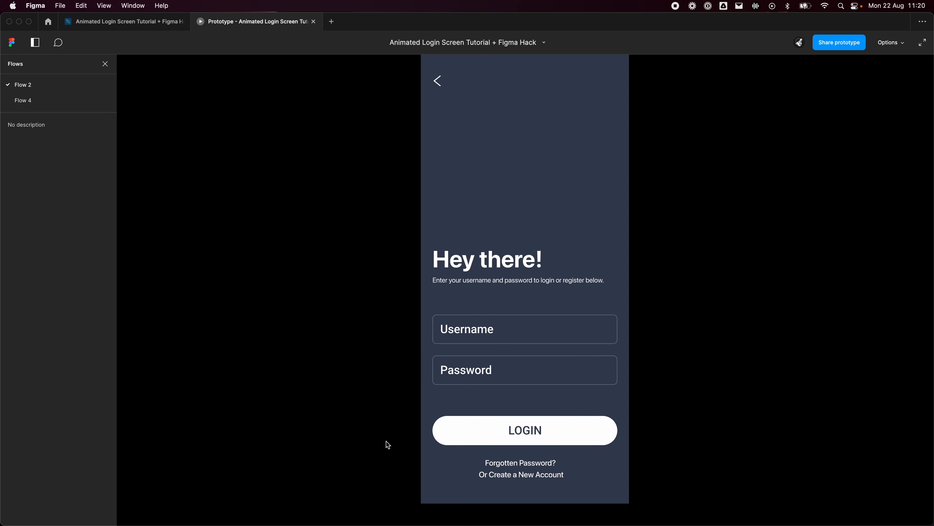
click(439, 81)
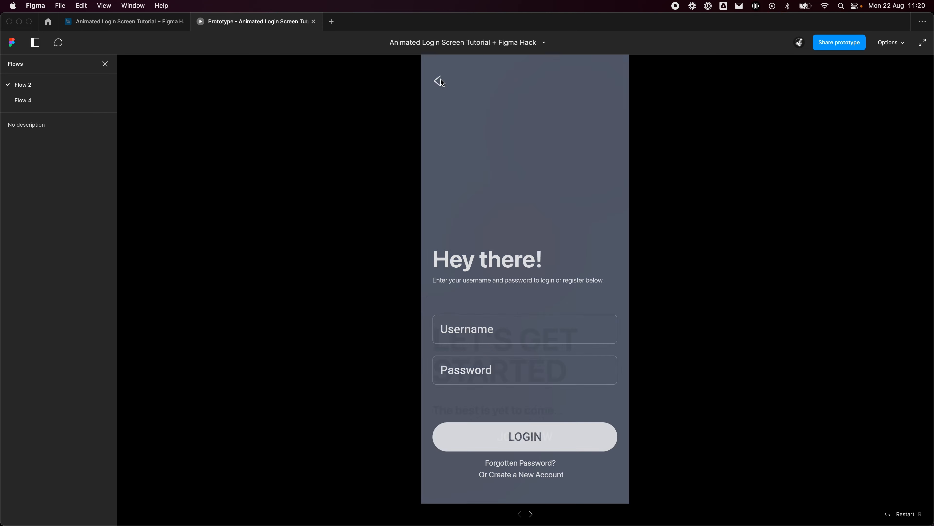
click(531, 467)
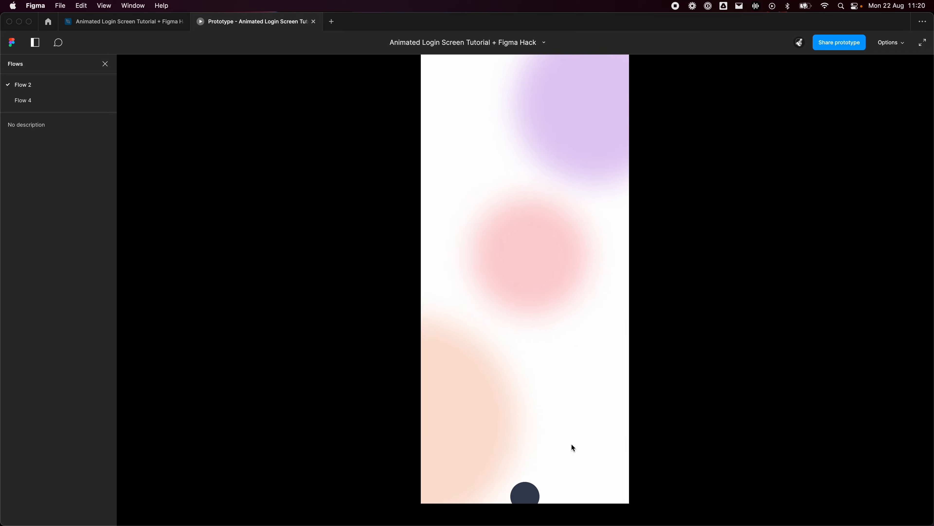
click(438, 81)
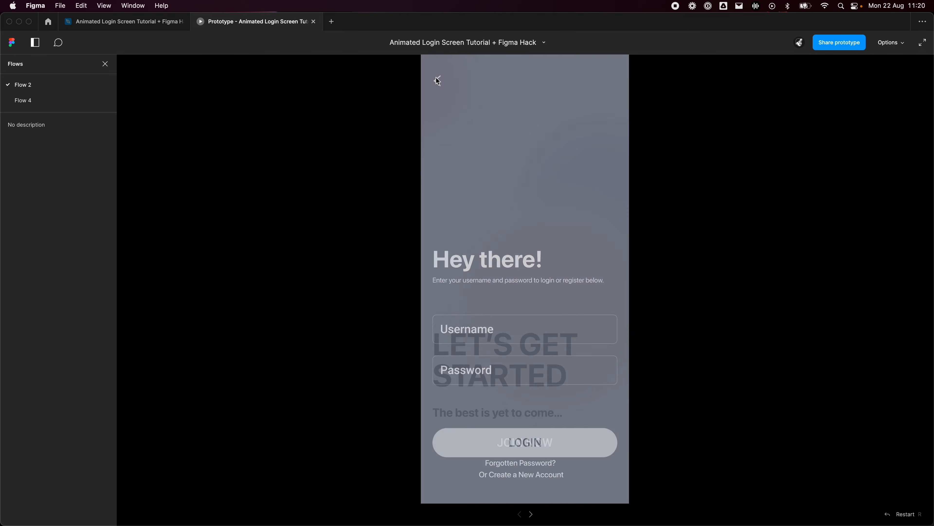
click(314, 21)
Review the Solution's starting frame and open the Interactive Components page at the BACKGROUND ANIMATION set.
scroll(646, 261, down, 8)
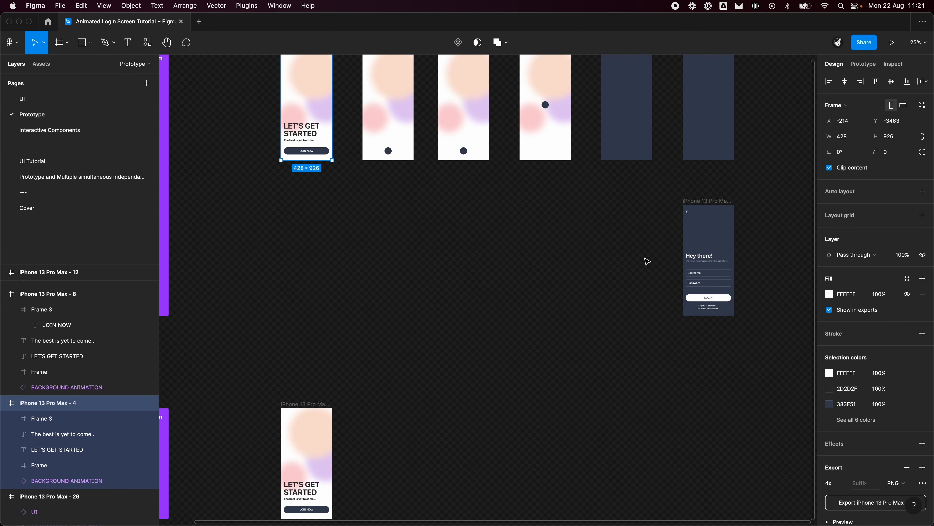
drag(392, 221, 439, 282)
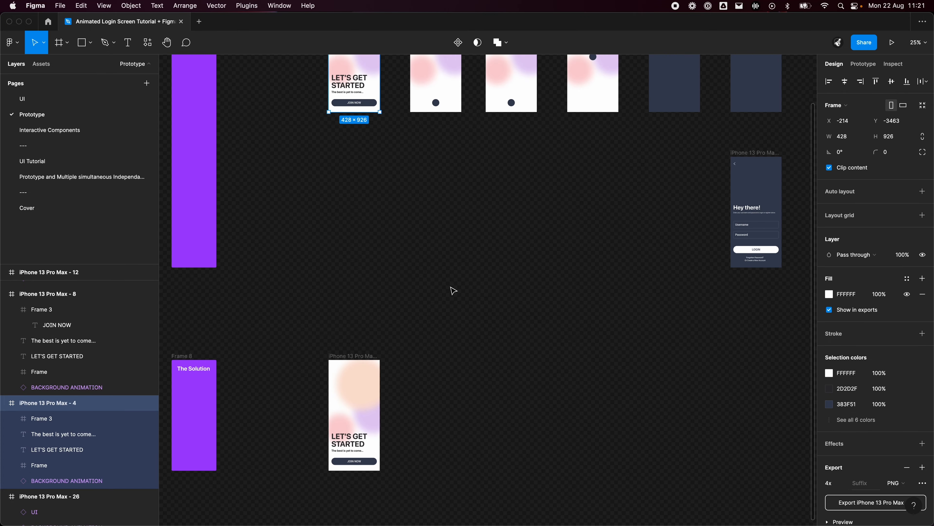
scroll(468, 293, down, 1)
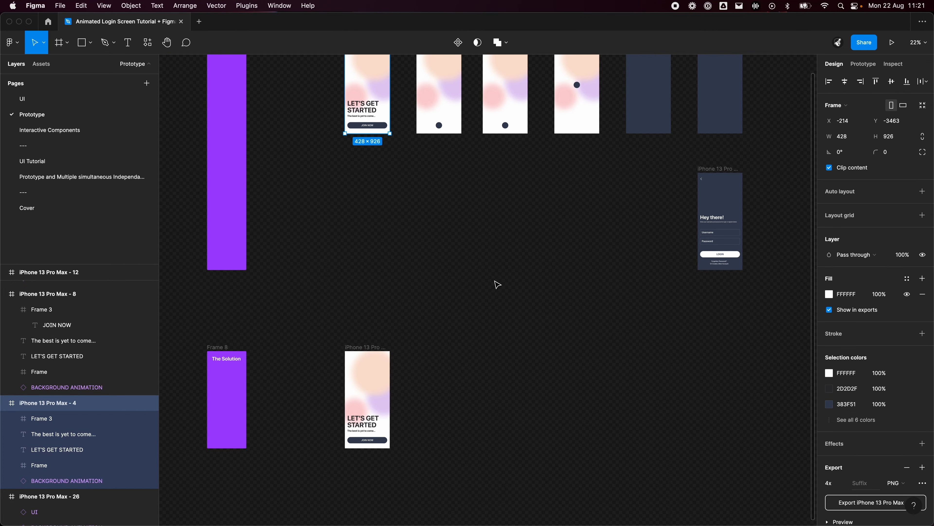
drag(521, 324, 577, 298)
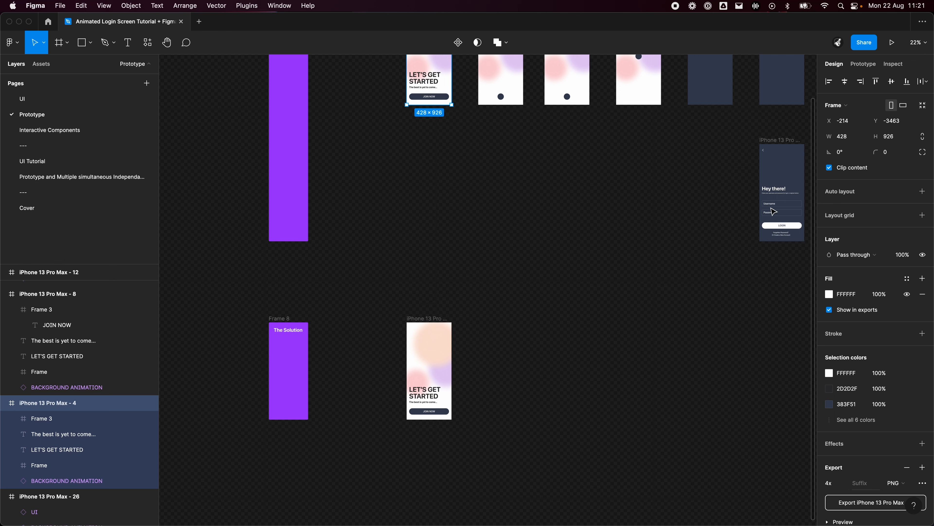
click(43, 131)
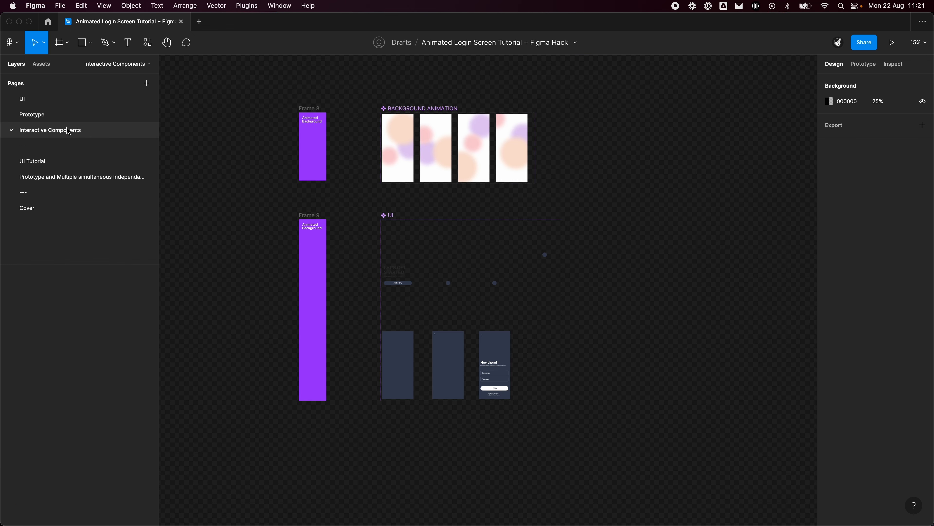
scroll(427, 84, up, 5)
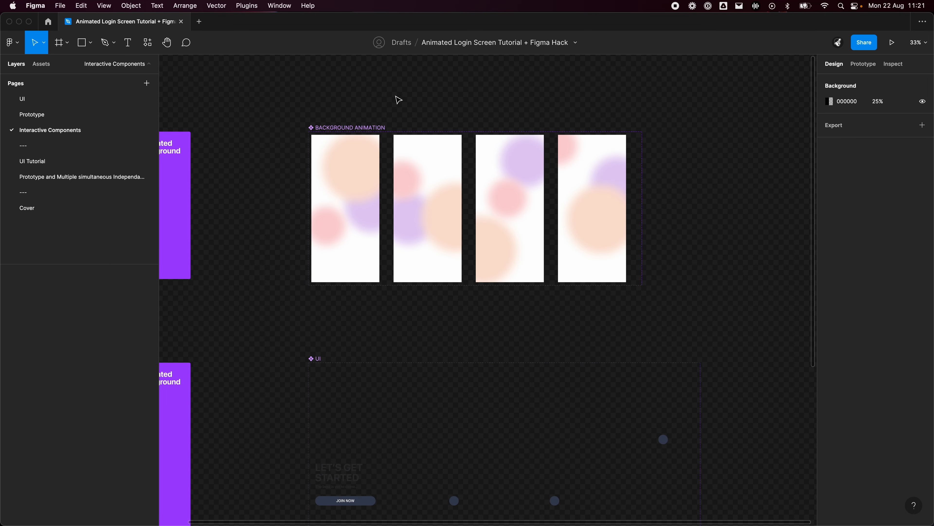
Show the prototype connections of BACKGROUND ANIMATION and open the After delay interaction details of its first variant.
click(873, 65)
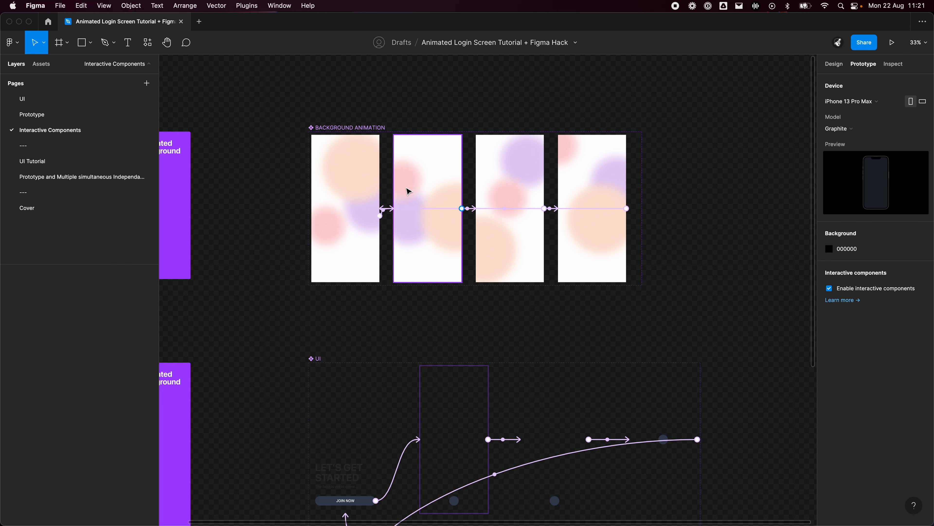
scroll(408, 192, up, 2)
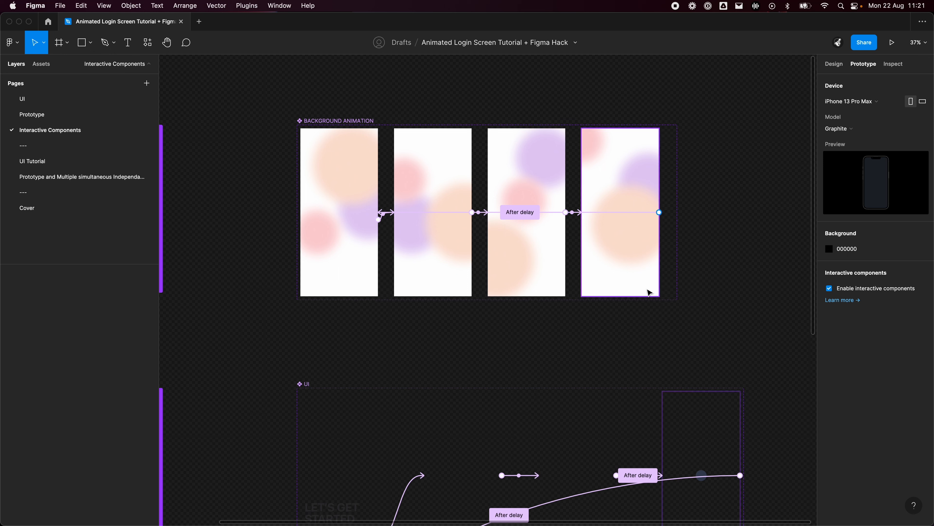
scroll(388, 225, up, 3)
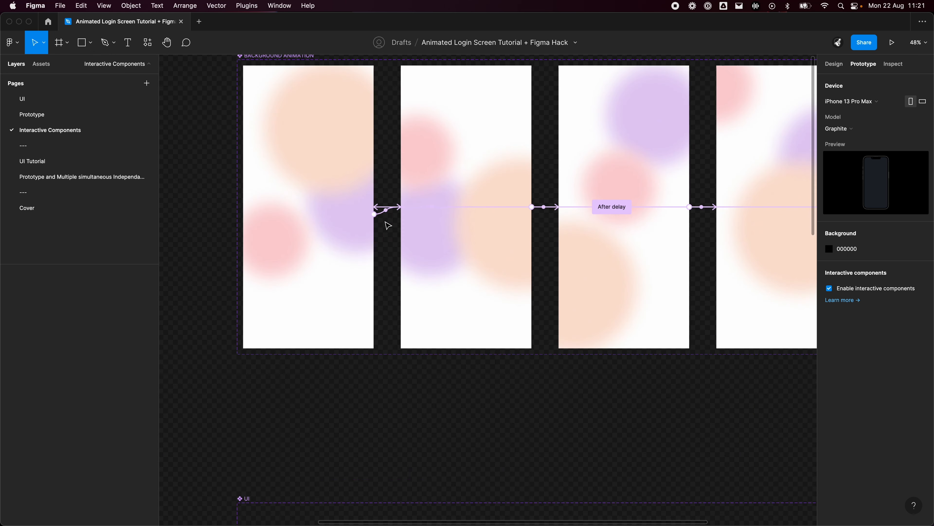
scroll(388, 225, up, 5)
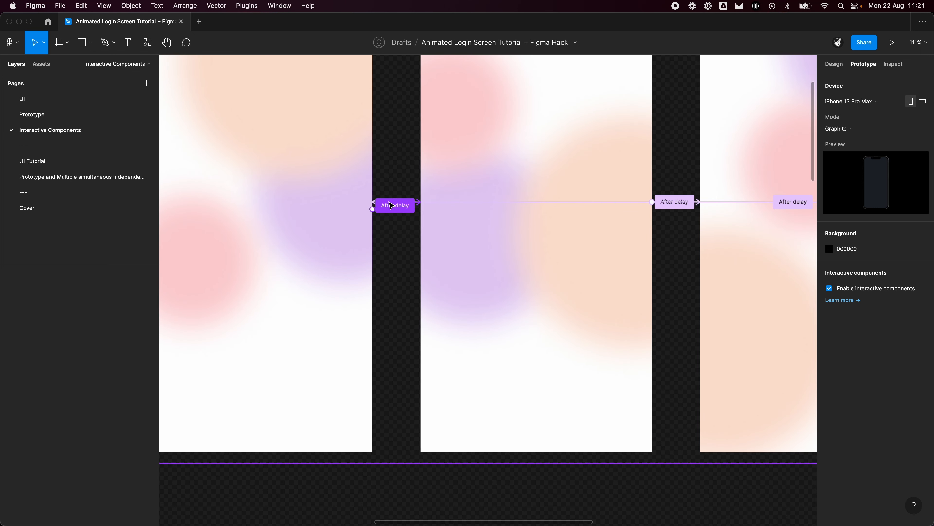
click(393, 205)
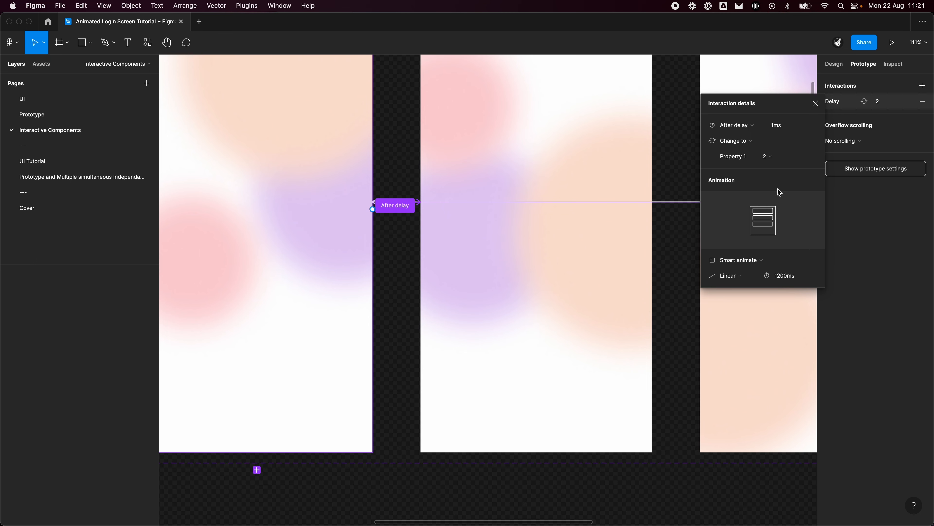
Examine the delay interactions of BACKGROUND ANIMATION variants 3, 4 and 1, and briefly preview the page.
scroll(577, 225, down, 10)
scroll(577, 223, up, 10)
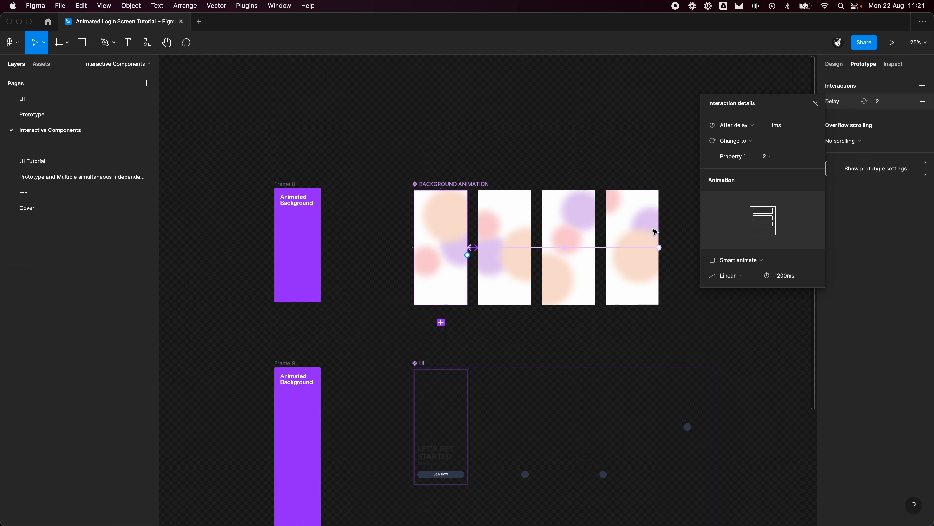
scroll(656, 232, up, 3)
right_click(546, 262)
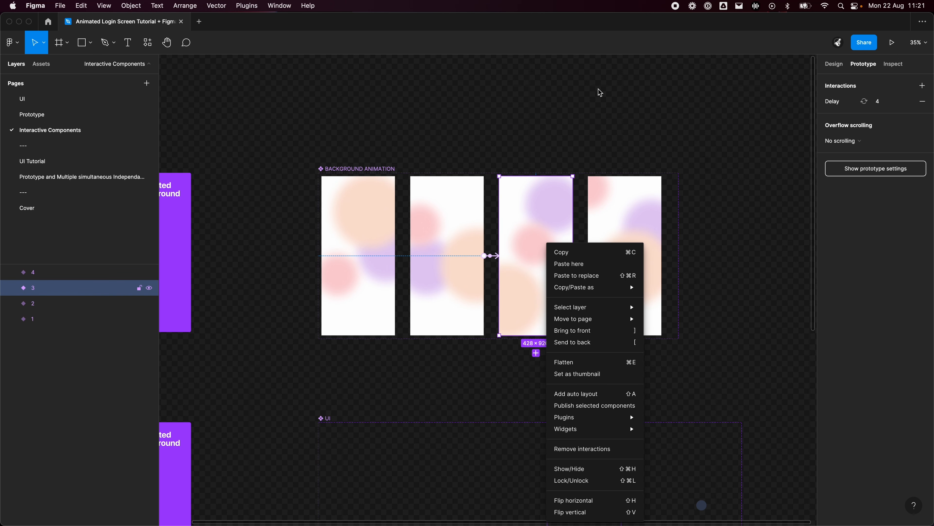
click(551, 208)
click(656, 230)
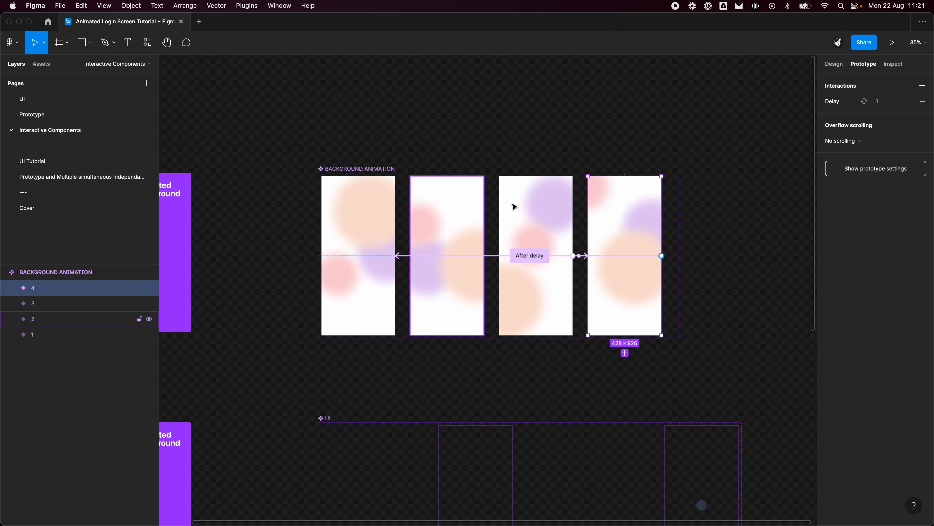
click(377, 184)
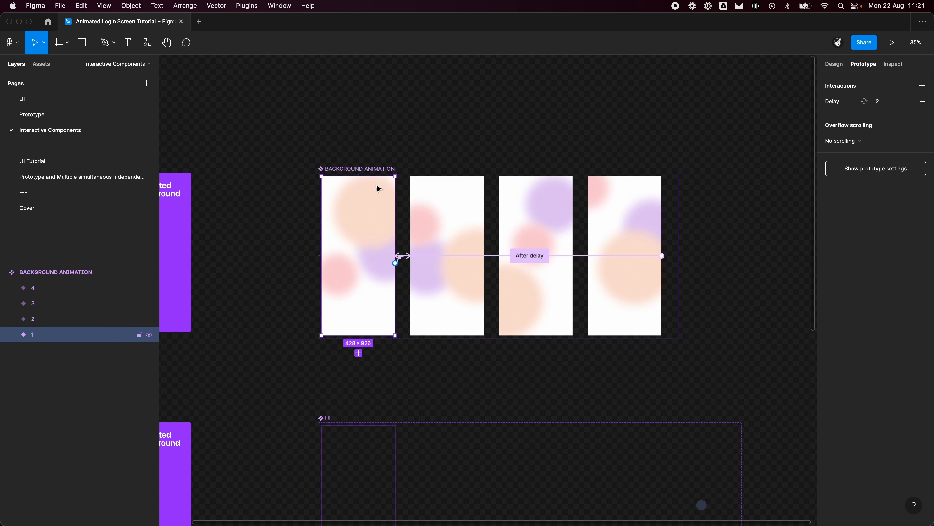
click(890, 47)
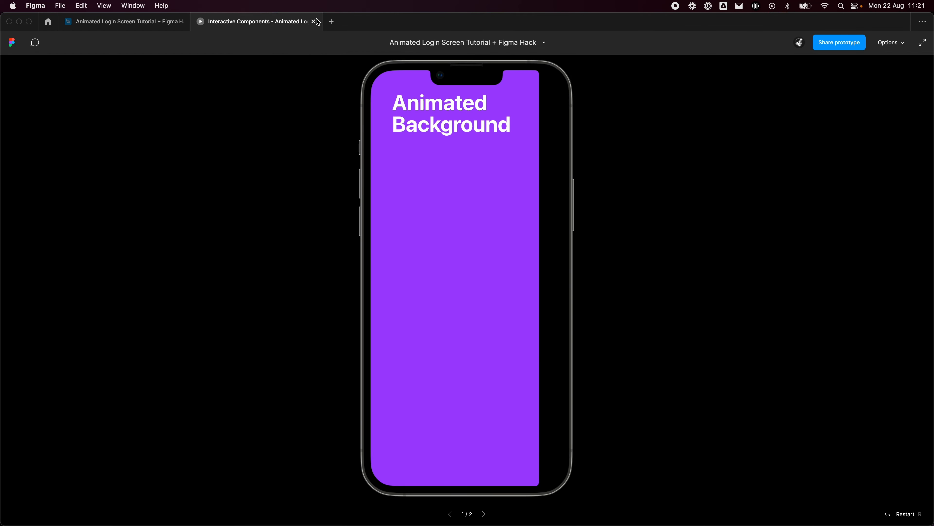
click(316, 21)
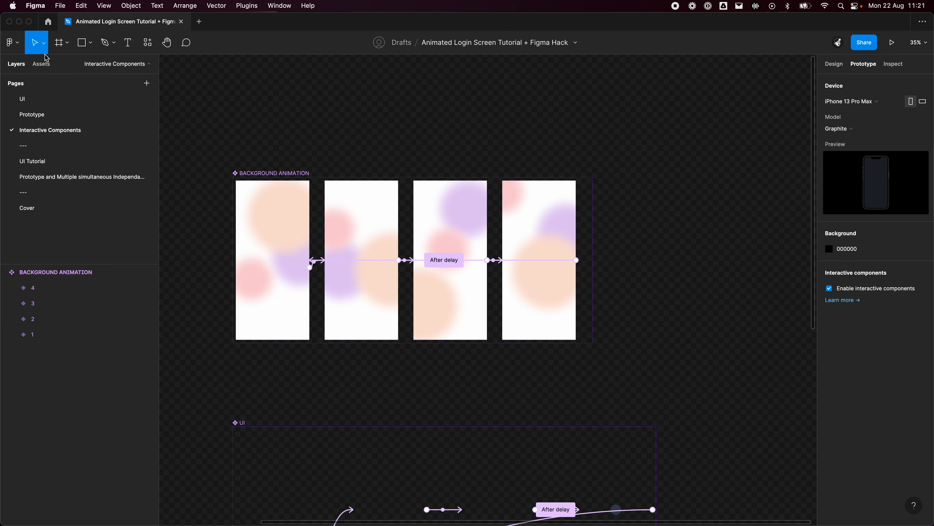
Place an instance of the BACKGROUND ANIMATION component on empty canvas beside its variants and wrap it in a frame.
click(43, 64)
drag(369, 150, 762, 168)
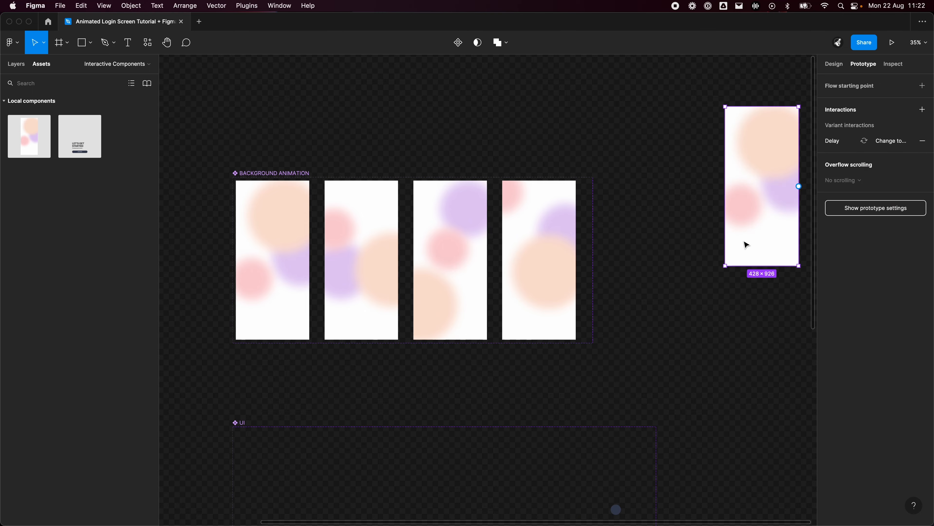
scroll(745, 245, right, 5)
right_click(532, 162)
mouse_move(577, 238)
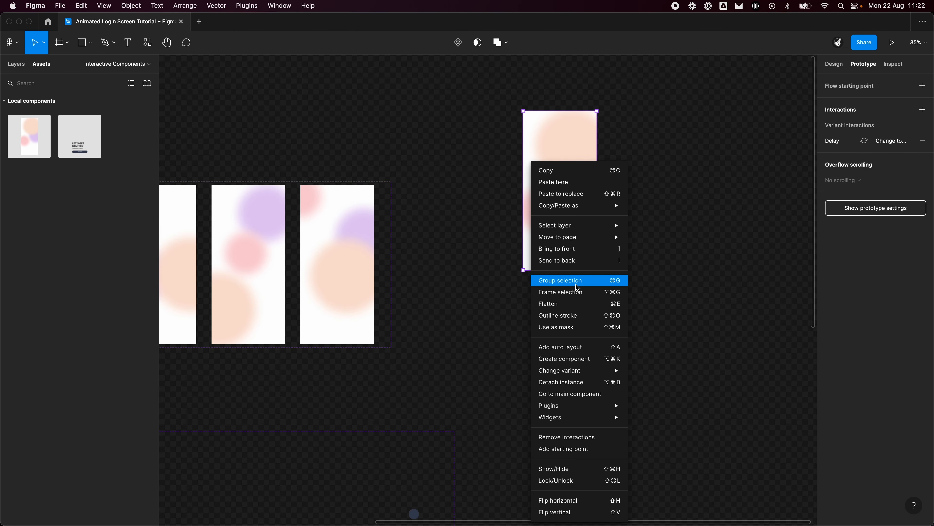
click(578, 292)
click(611, 140)
click(528, 113)
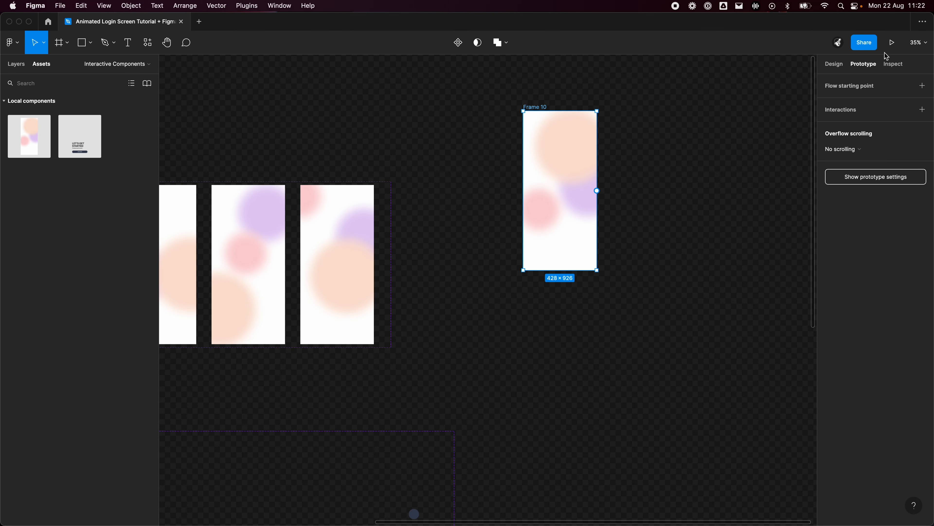
Preview the framed background animation, return to the canvas and select its frame.
click(891, 43)
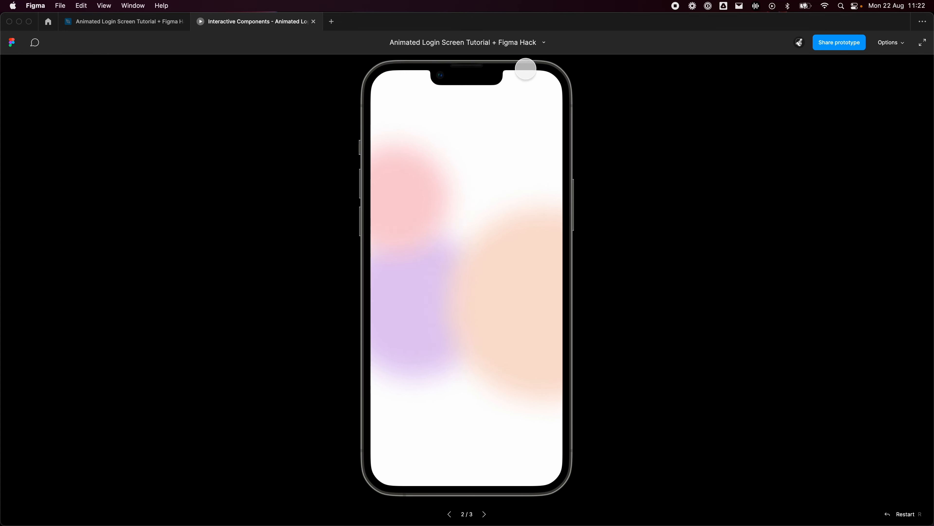
click(151, 21)
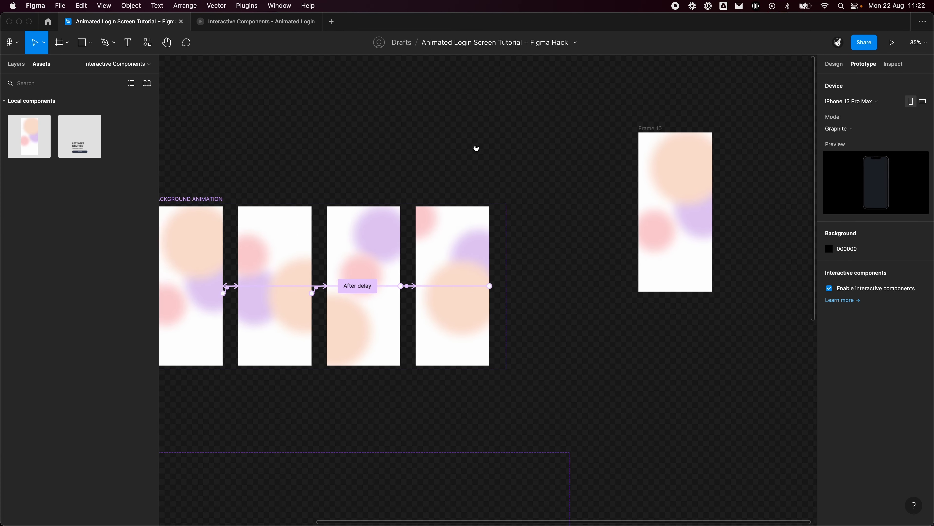
click(713, 130)
scroll(681, 121, right, 2)
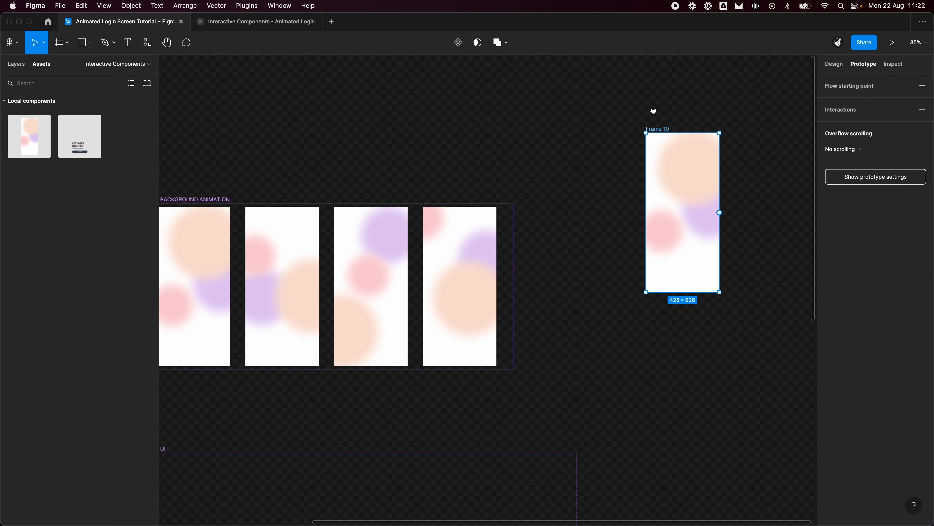
Preview the background animation in the prototype view once more and return to the design canvas.
scroll(460, 147, left, 4)
click(297, 229)
scroll(411, 117, right, 4)
click(489, 148)
key(f)
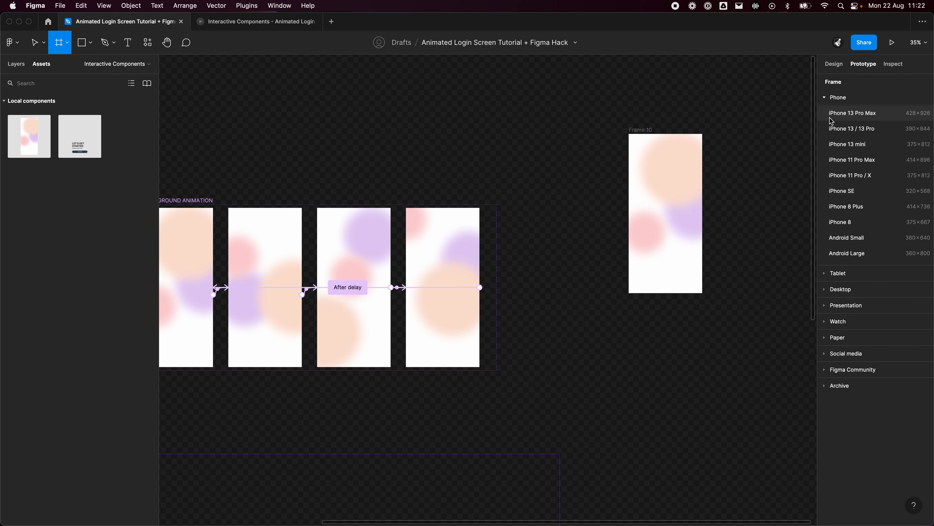
click(243, 22)
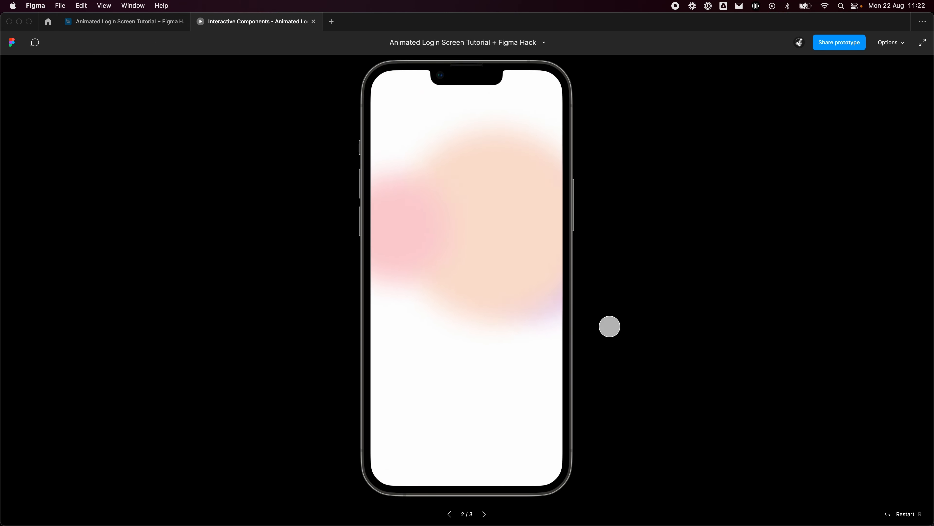
click(125, 21)
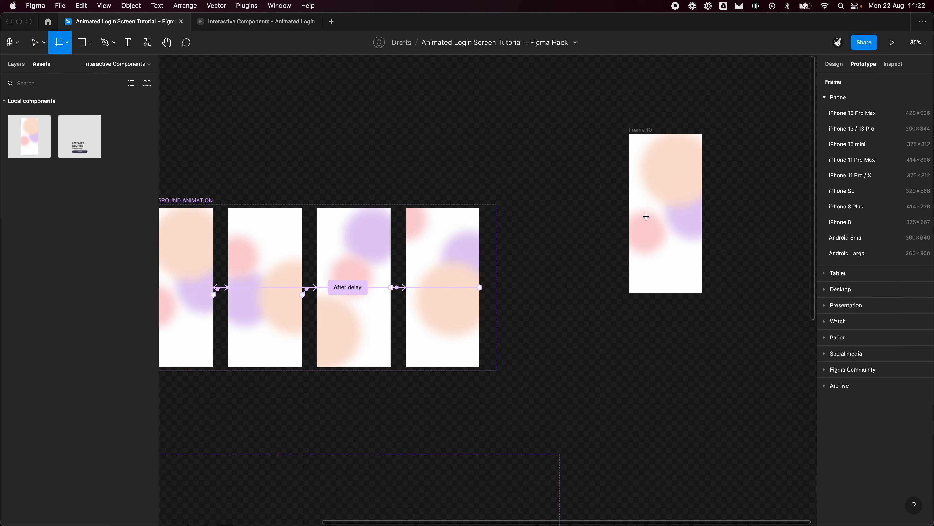
Delete Frame 10, the framed BACKGROUND ANIMATION instance beside the variants.
click(644, 133)
key(ctrl+z)
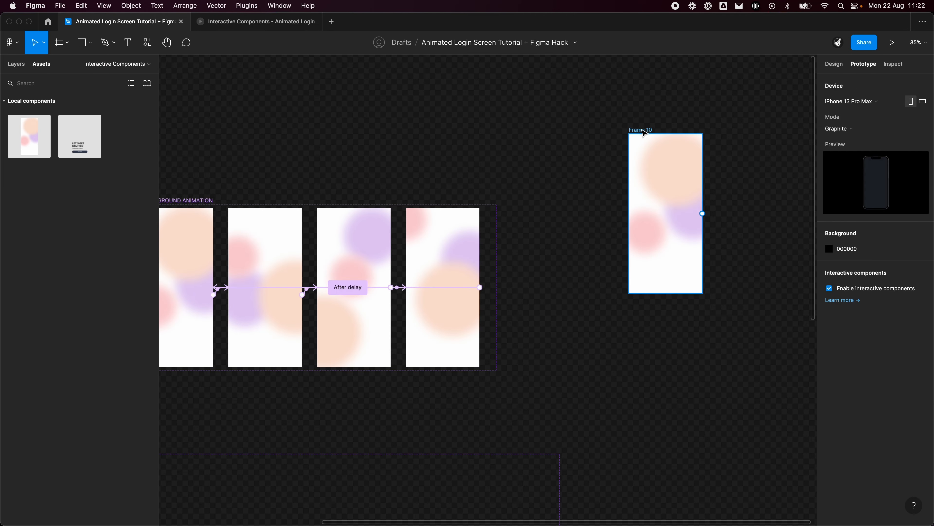
click(644, 131)
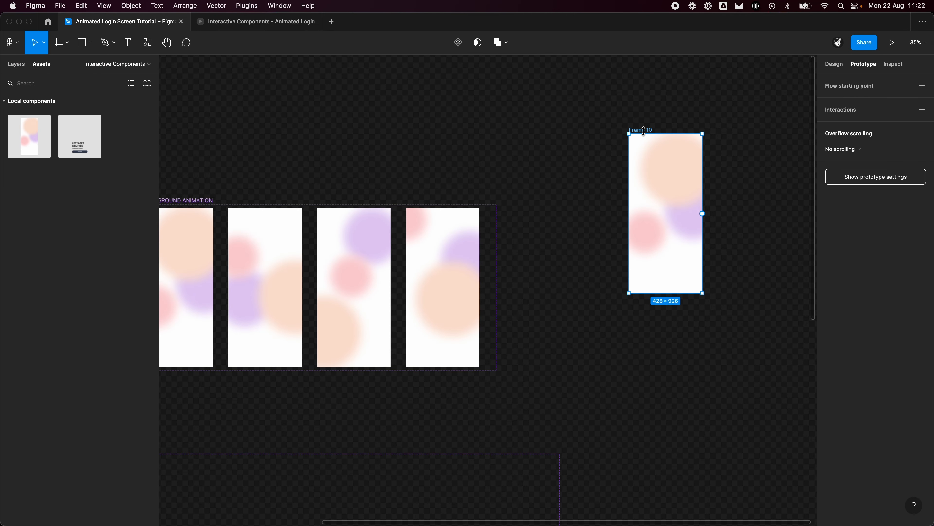
key(Delete)
Place a copy of the first BACKGROUND ANIMATION variant on empty canvas beside the set and detach the instance.
scroll(663, 206, left, 5)
scroll(552, 258, down, 1)
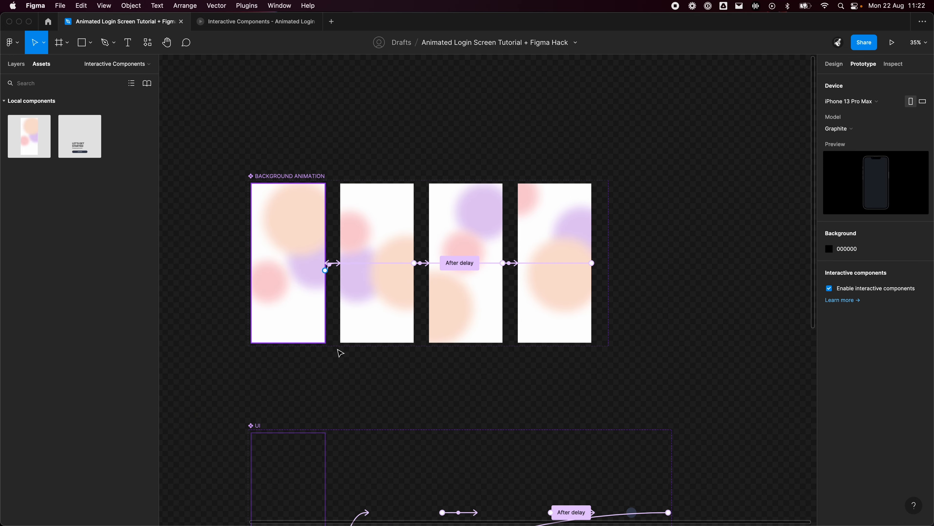
scroll(703, 217, left, 3)
click(355, 207)
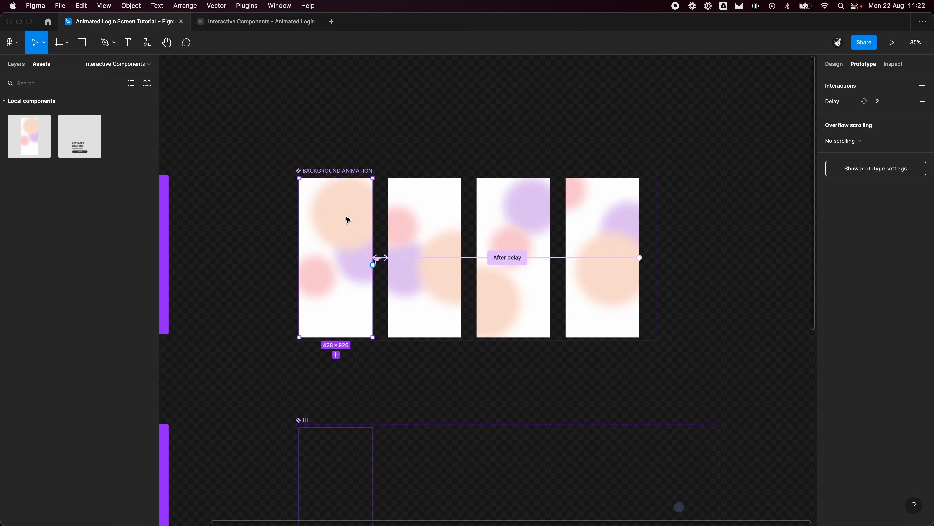
drag(697, 205, 778, 162)
scroll(383, 295, right, 10)
right_click(391, 221)
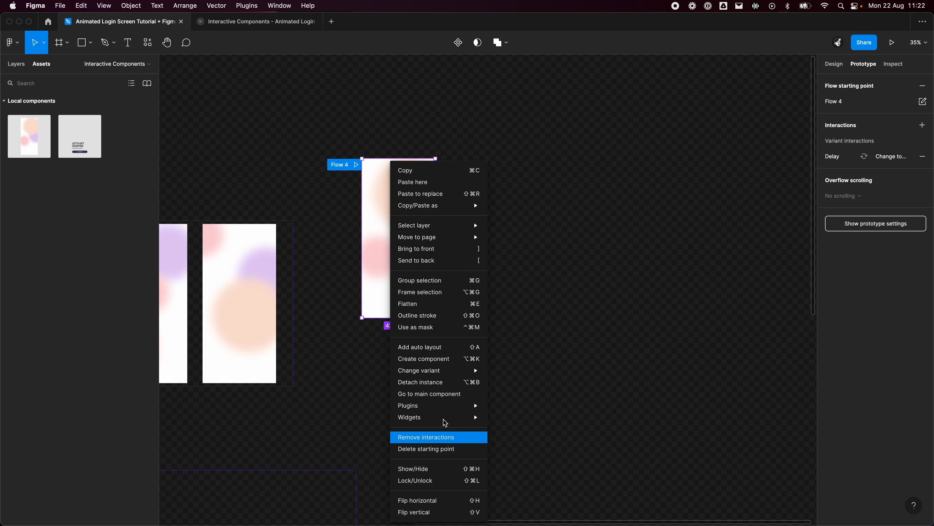
click(440, 383)
Move the detached frame farther from the component set and duplicate it into a row of four frames.
drag(371, 264, 750, 252)
drag(396, 274, 560, 266)
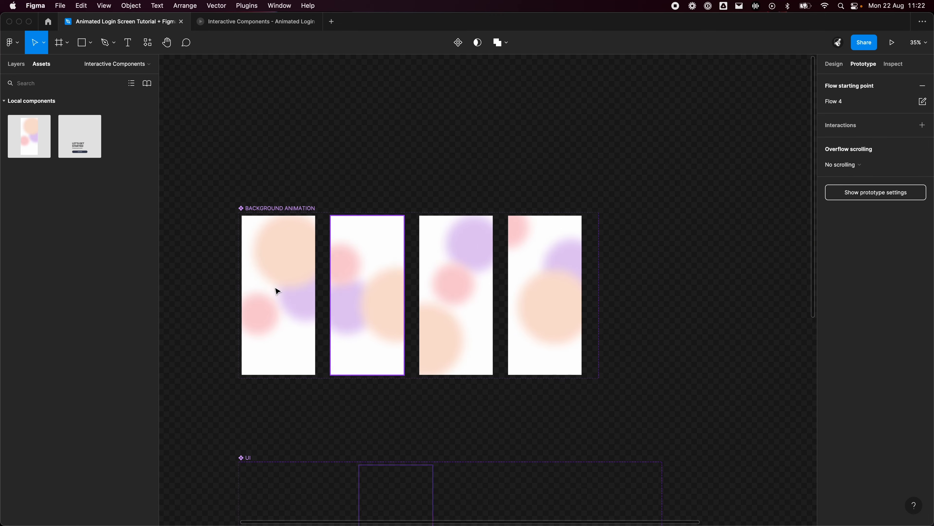
drag(501, 321, 1, 341)
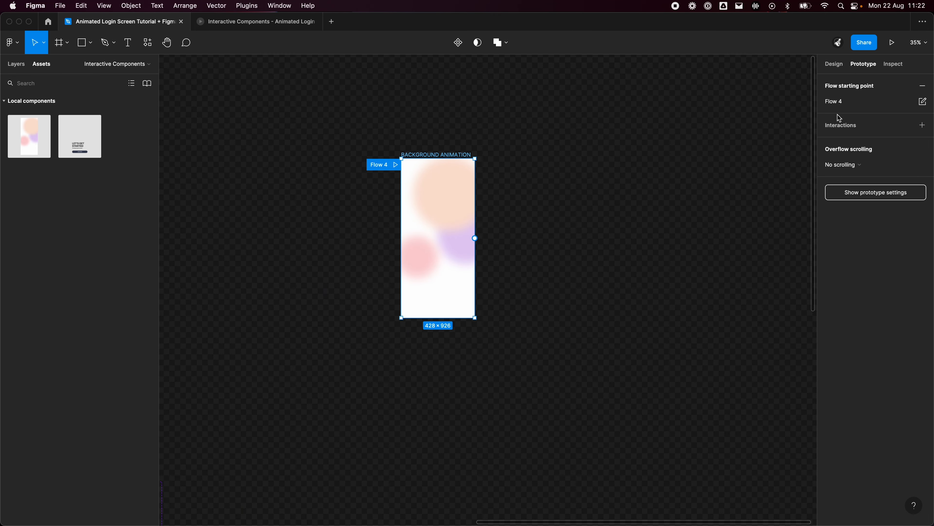
click(835, 63)
scroll(501, 163, up, 1)
click(477, 212)
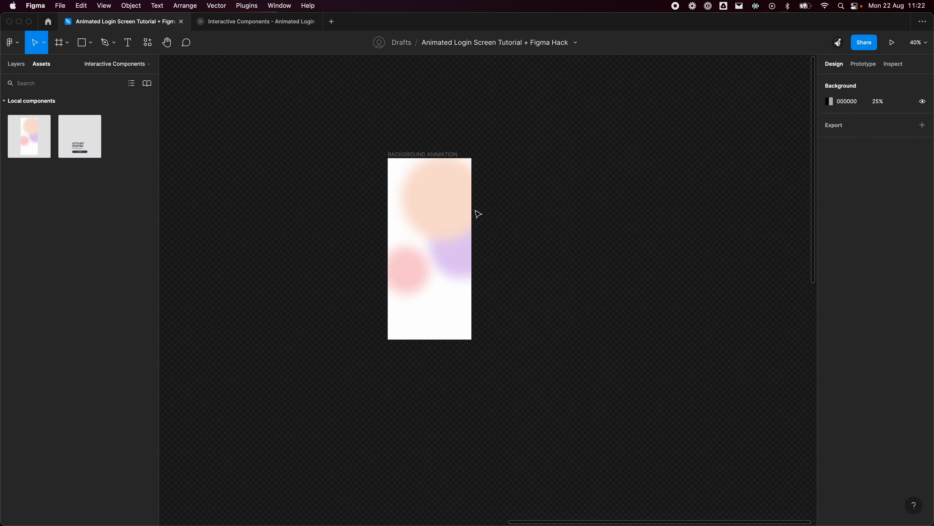
drag(445, 157, 720, 152)
key(Escape)
In the second frame, move the pink circle to about X 121, Y 685, the purple one toward the left and the peach one lower right.
click(516, 276)
drag(515, 275, 541, 321)
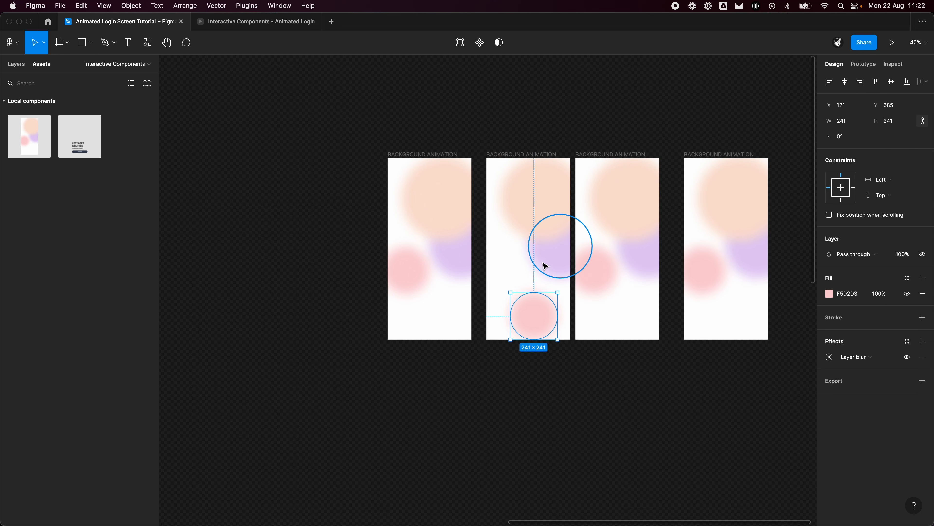
drag(546, 265, 504, 274)
drag(545, 206, 558, 253)
In the third frame, move purple to the lower right, pink to the upper left edge and peach to about X -54, Y 248.
click(641, 271)
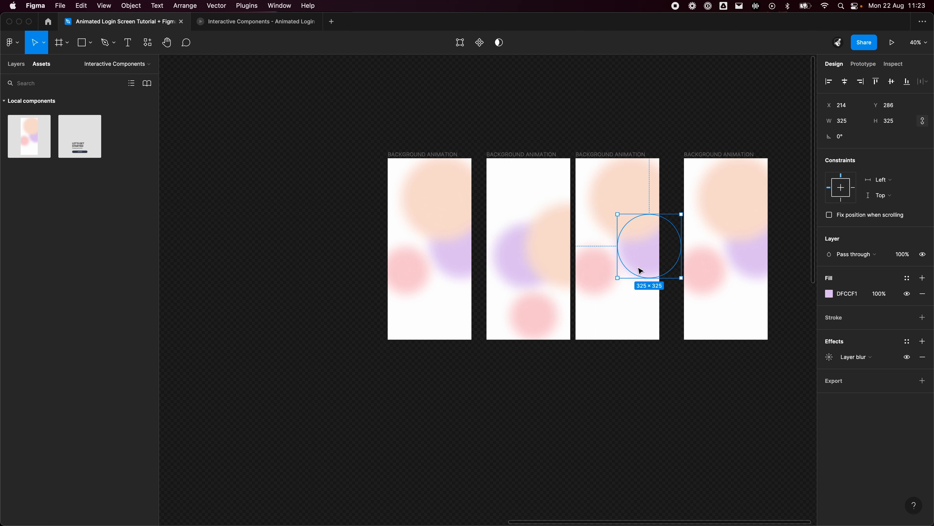
drag(641, 271, 642, 331)
drag(607, 274, 612, 246)
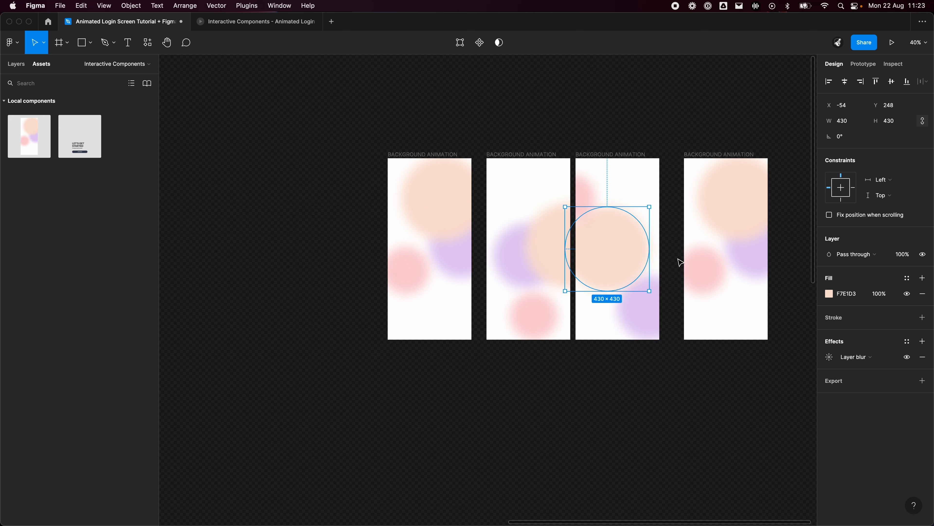
In the fourth frame, move pink to the lower right corner, purple to the left edge and peach to the upper left corner.
drag(691, 268, 739, 320)
drag(737, 257, 681, 281)
drag(725, 211, 691, 159)
scroll(590, 94, right, 5)
click(419, 103)
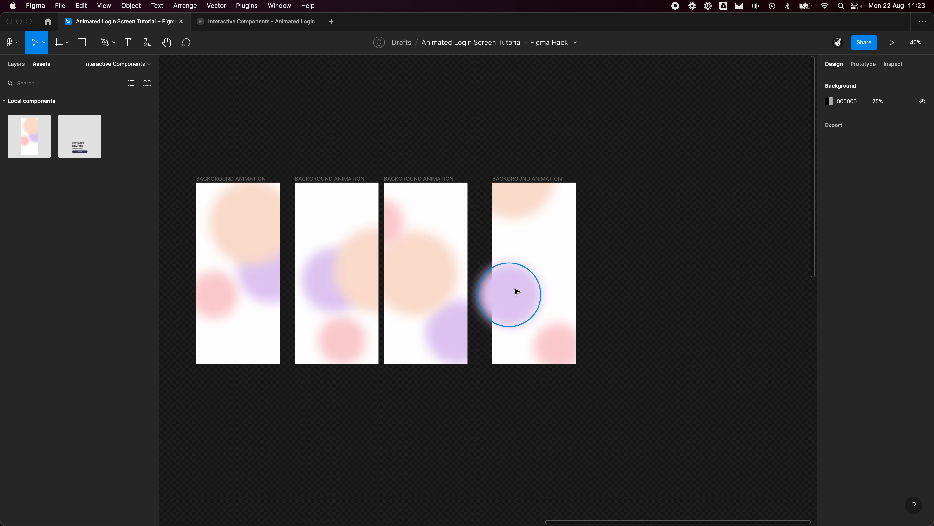
Cut the loose purple circle and paste it inside the fourth frame at about X -77, Y 410, so the frame clips it.
click(517, 292)
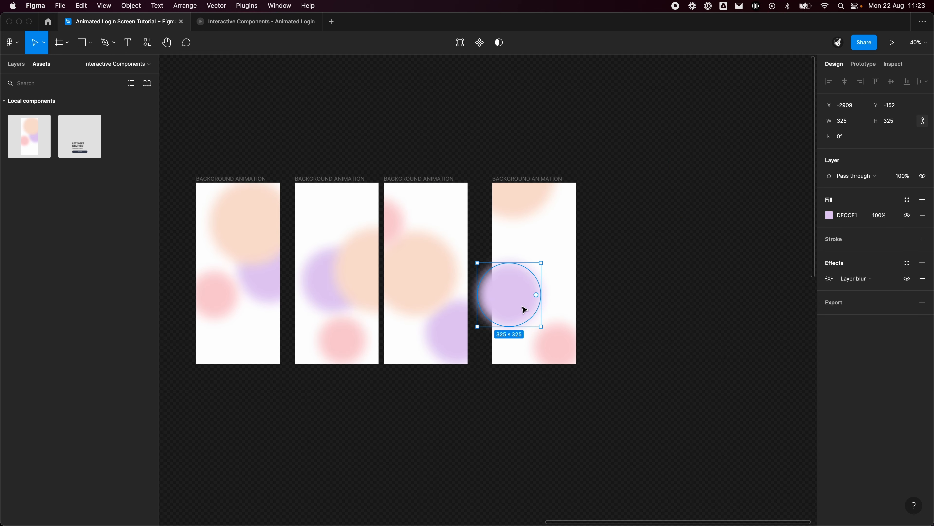
click(18, 66)
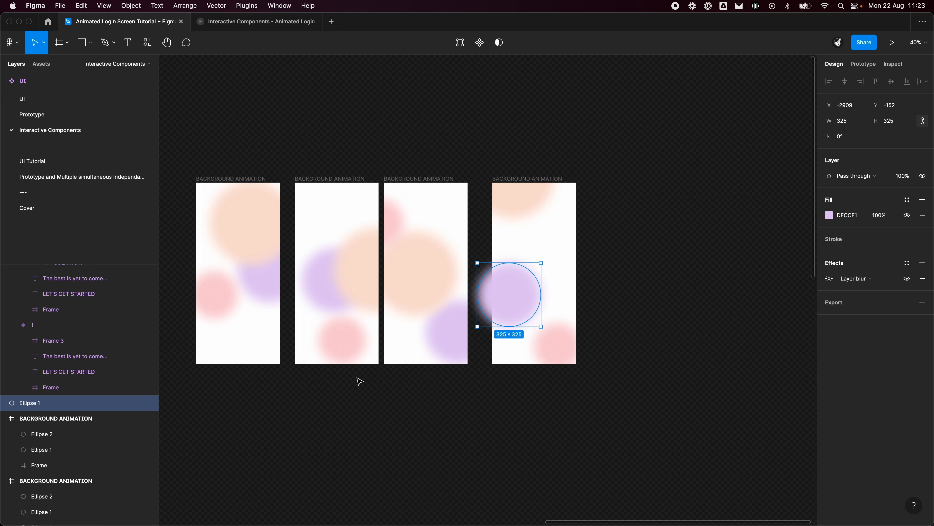
key(super+x)
key(super+v)
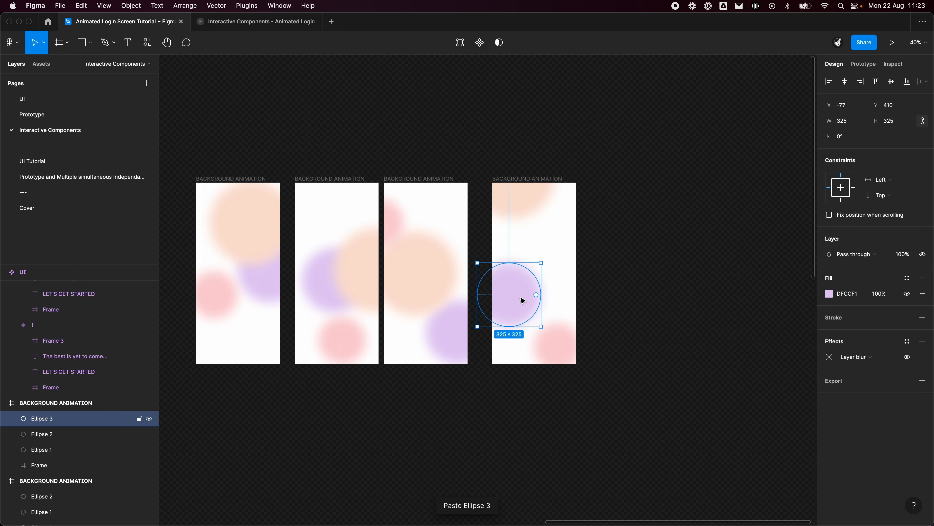
click(691, 363)
Rename the first frame "BACKGROUND ANIMATION / 1" and the second "BACKGROUND ANIMATION / 2".
scroll(684, 365, left, 4)
scroll(449, 305, up, 2)
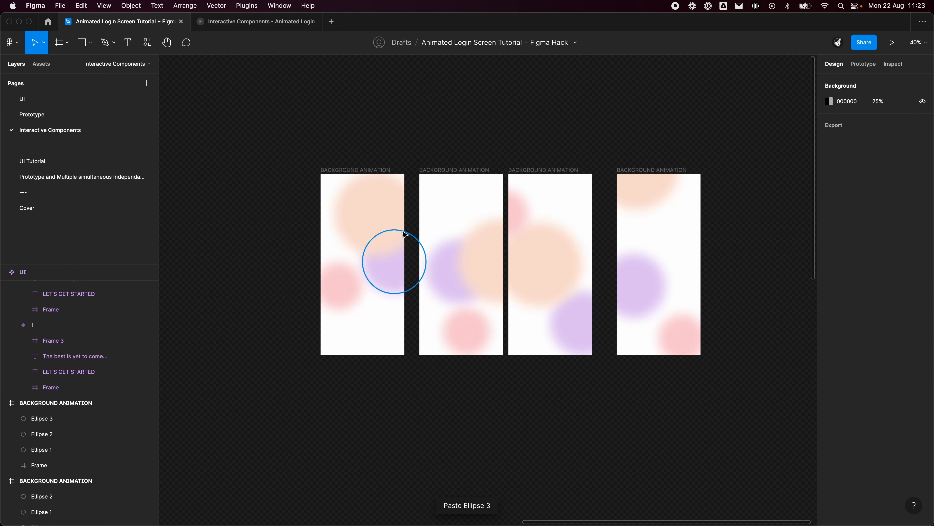
click(359, 170)
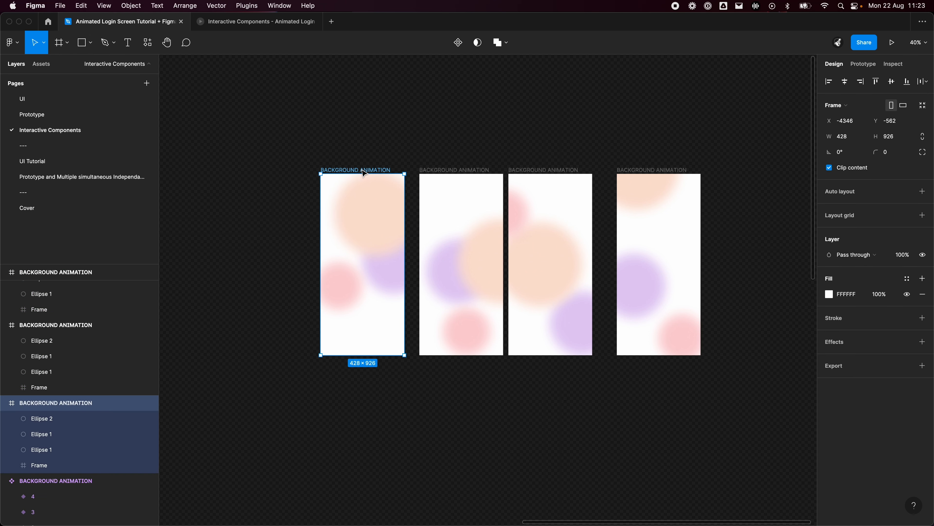
double_click(75, 407)
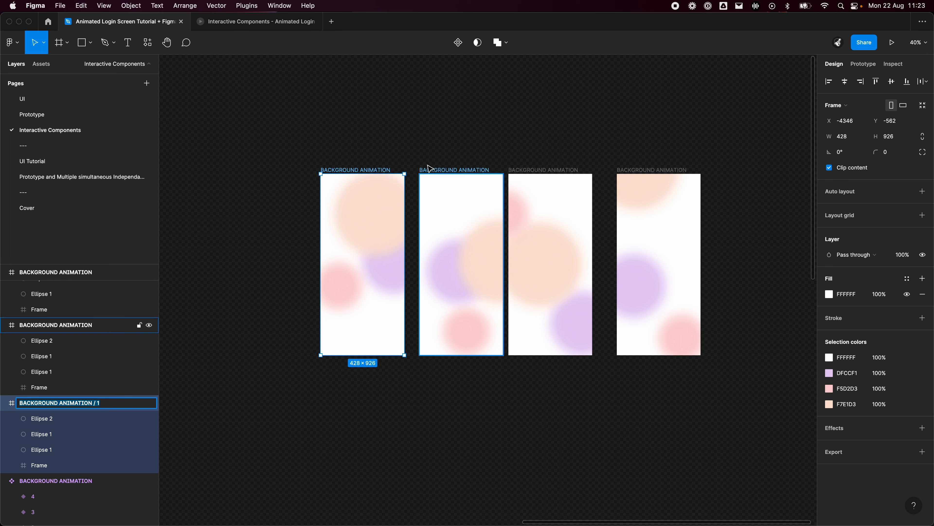
click(89, 326)
double_click(98, 327)
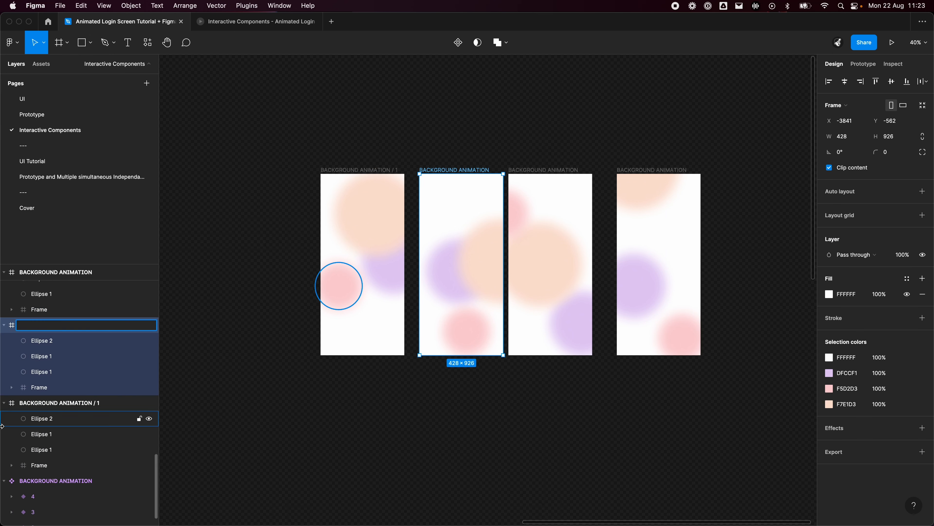
double_click(88, 403)
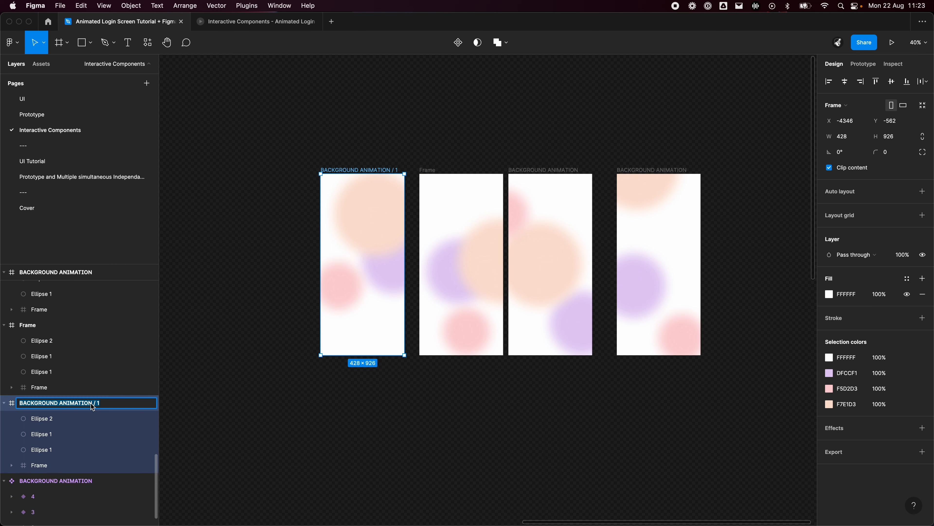
double_click(33, 326)
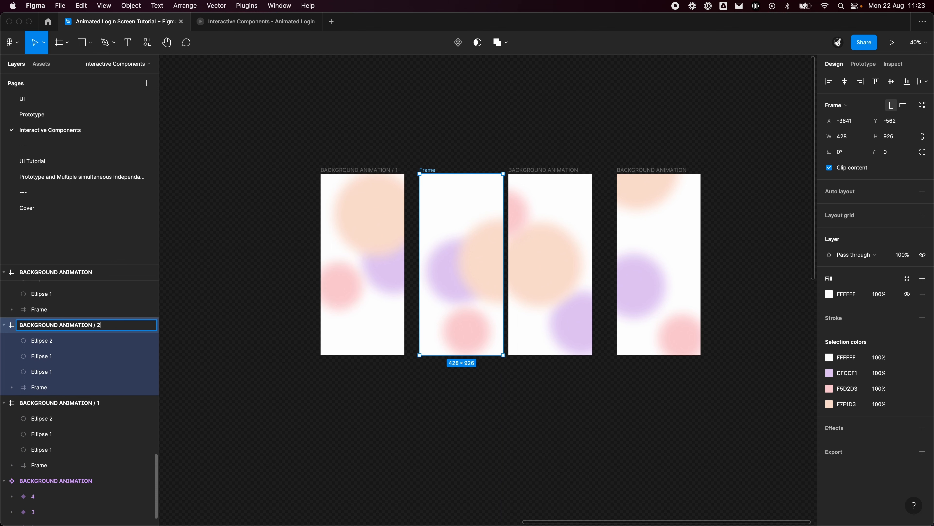
text(BACKGROUND ANIMATION / 2)
Rename the third frame "BACKGROUND ANIMATION / 3" and the fourth "BACKGROUND ANIMATION / 4".
click(525, 169)
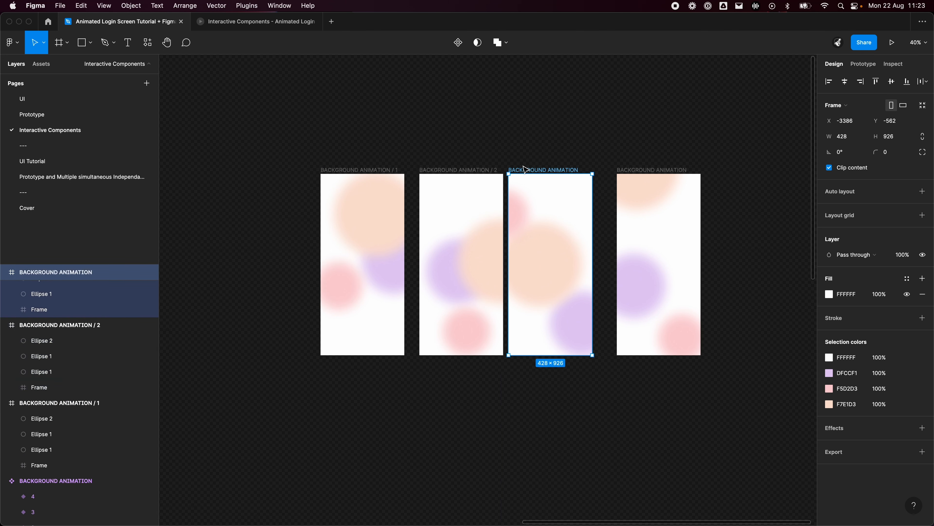
double_click(88, 272)
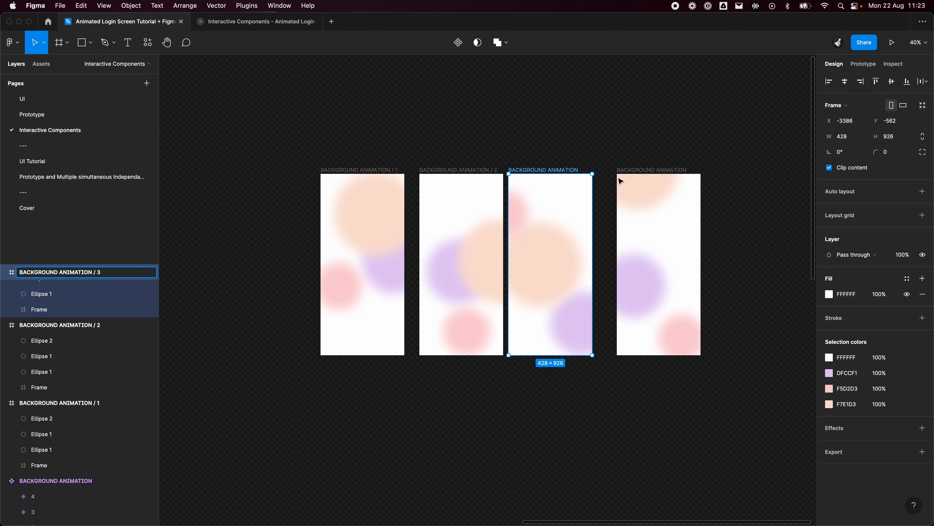
key(Return)
key(Escape)
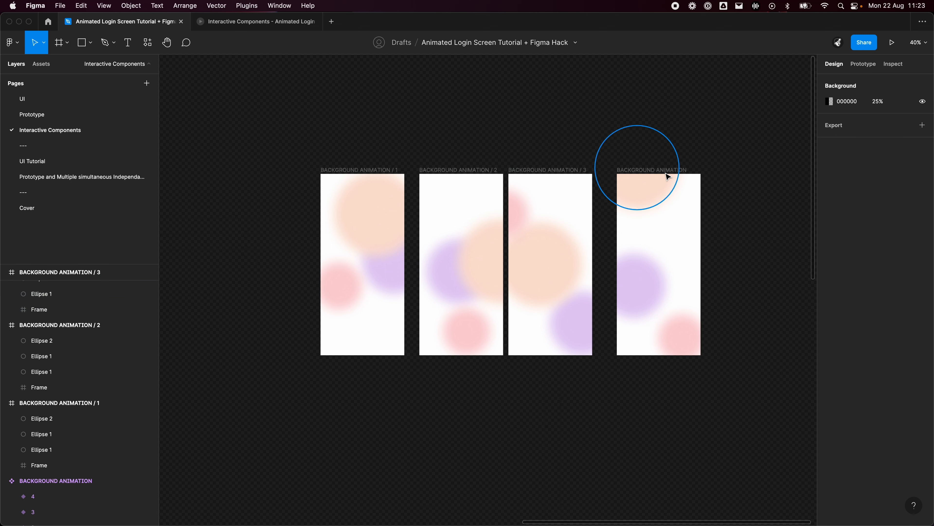
click(669, 177)
double_click(66, 273)
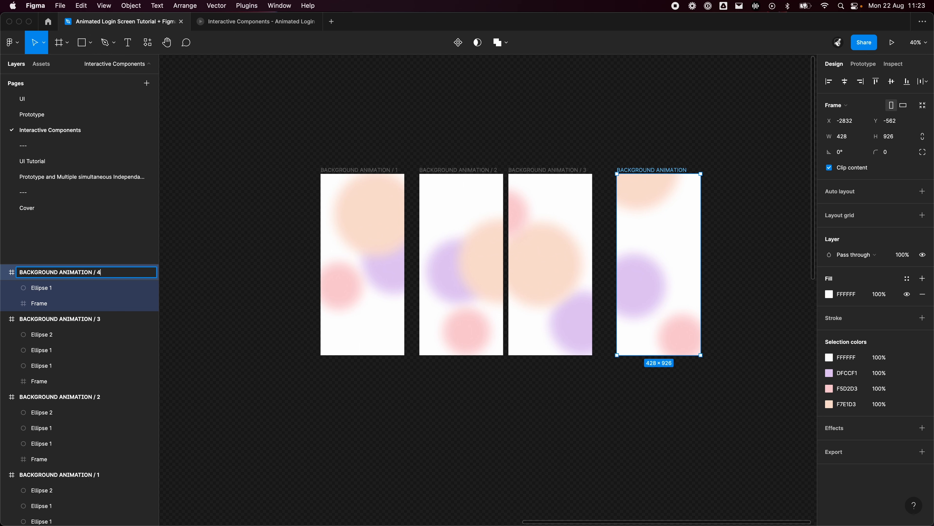
key(Return)
key(Escape)
Select the four numbered BACKGROUND ANIMATION frames and combine them into a component set.
drag(252, 133, 711, 369)
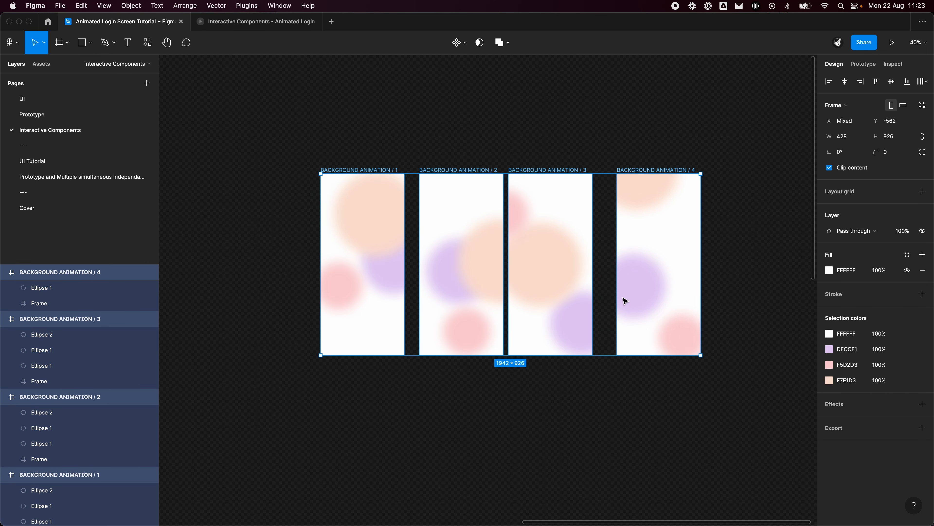
click(468, 46)
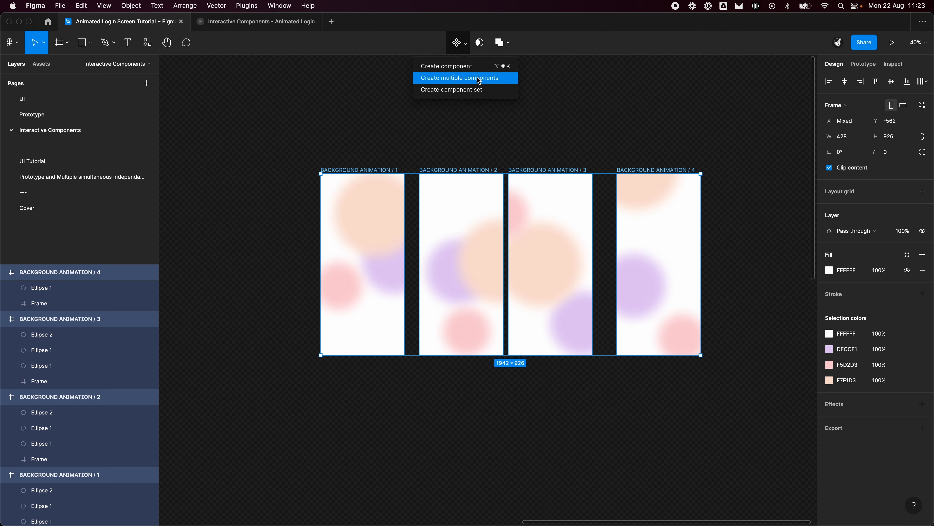
click(481, 90)
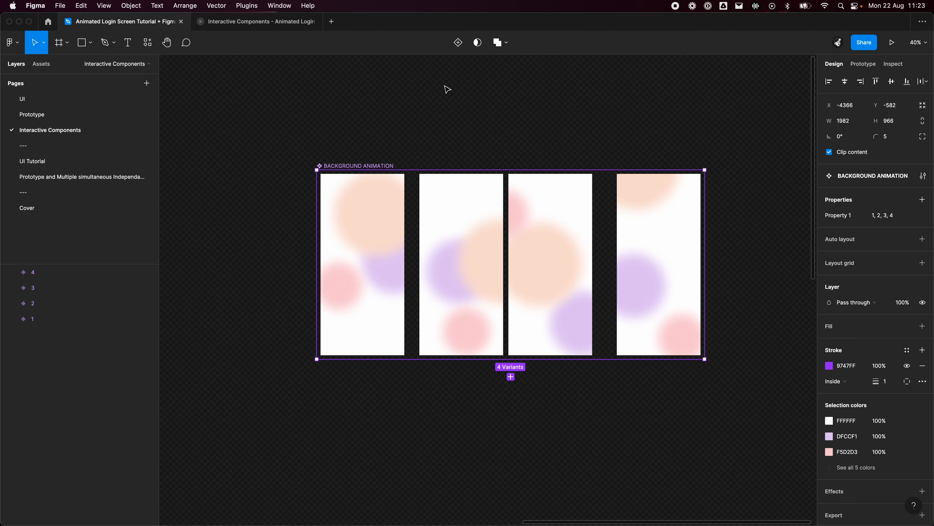
click(629, 139)
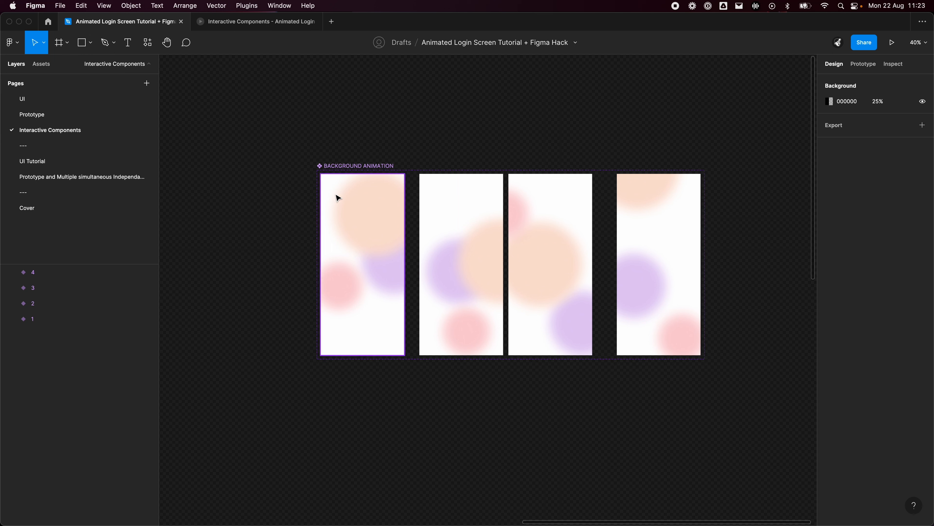
Select all four variants in the BACKGROUND ANIMATION component set and tidy up their spacing.
click(340, 165)
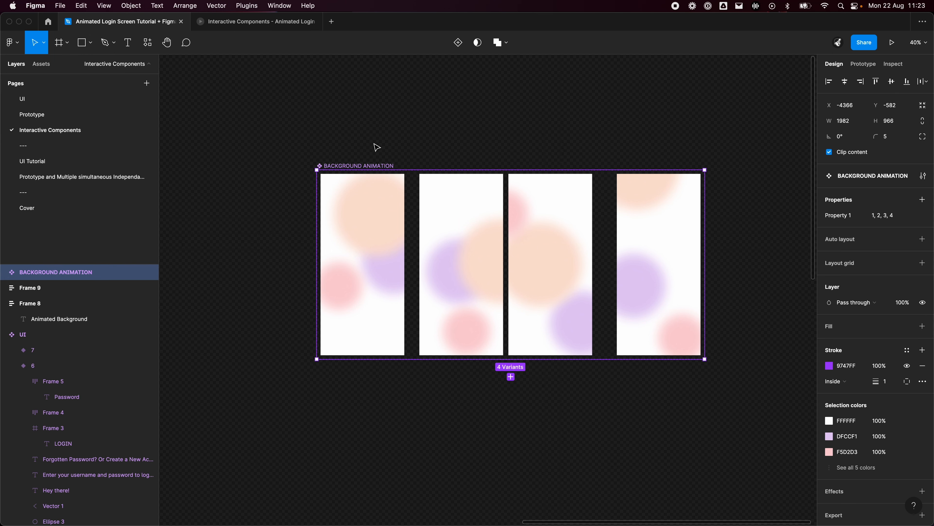
click(346, 256)
shift+click(503, 264)
shift+click(580, 261)
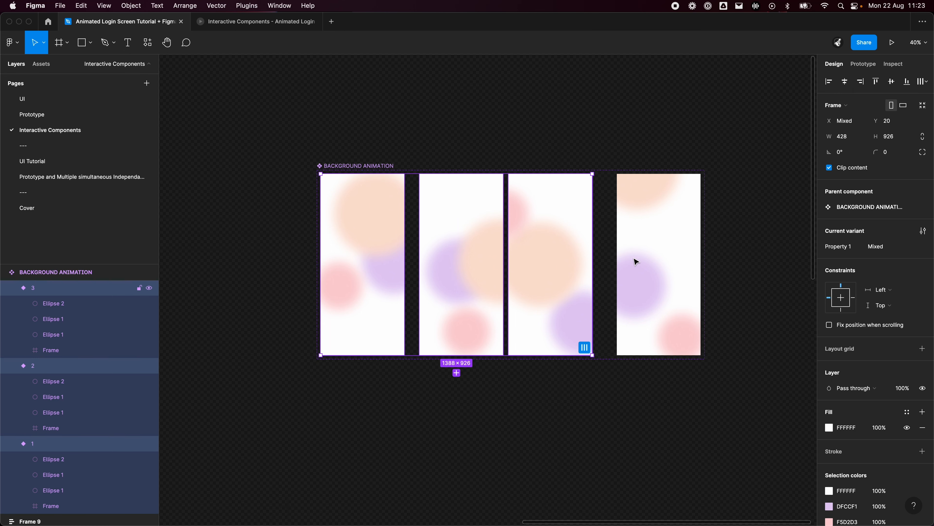
shift+click(660, 262)
click(924, 81)
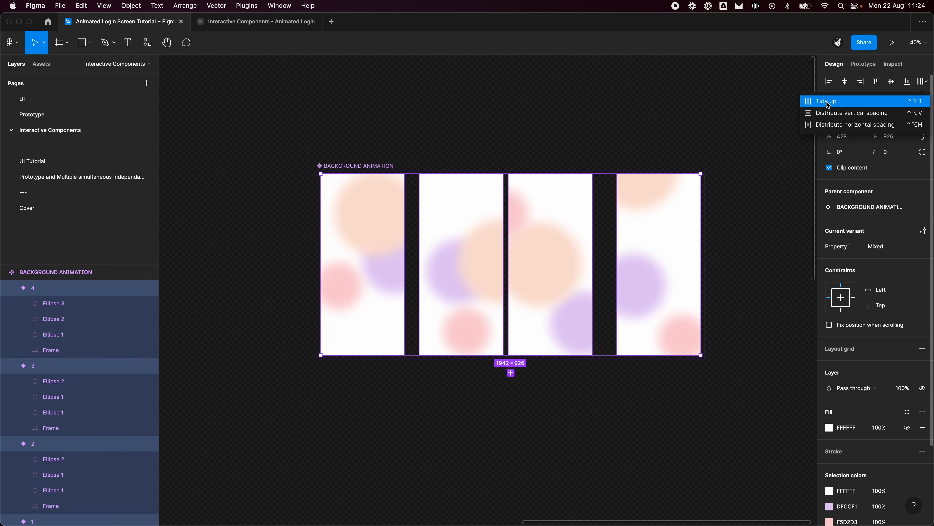
click(898, 101)
click(658, 109)
drag(612, 132, 631, 157)
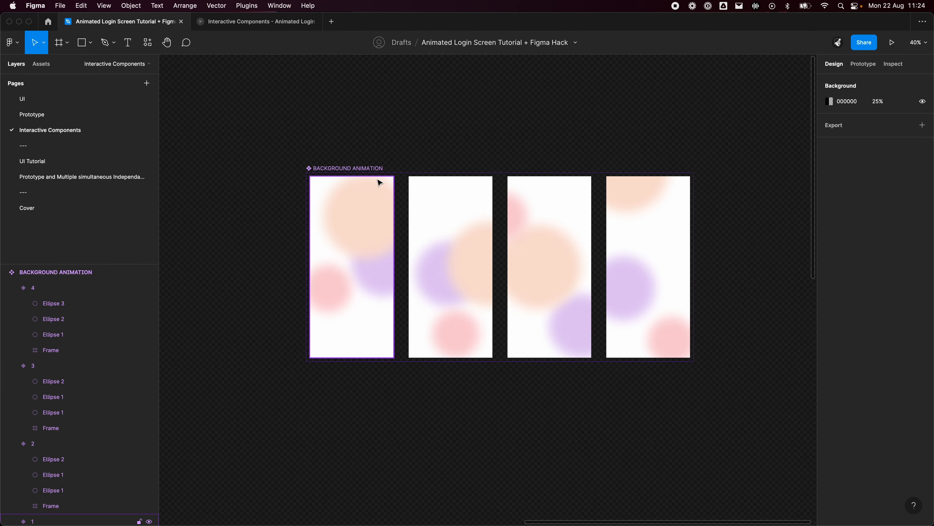
Connect variant 1 to variant 2 with an After delay trigger of 1 ms and a Linear Smart animate transition of 1200 ms.
click(372, 168)
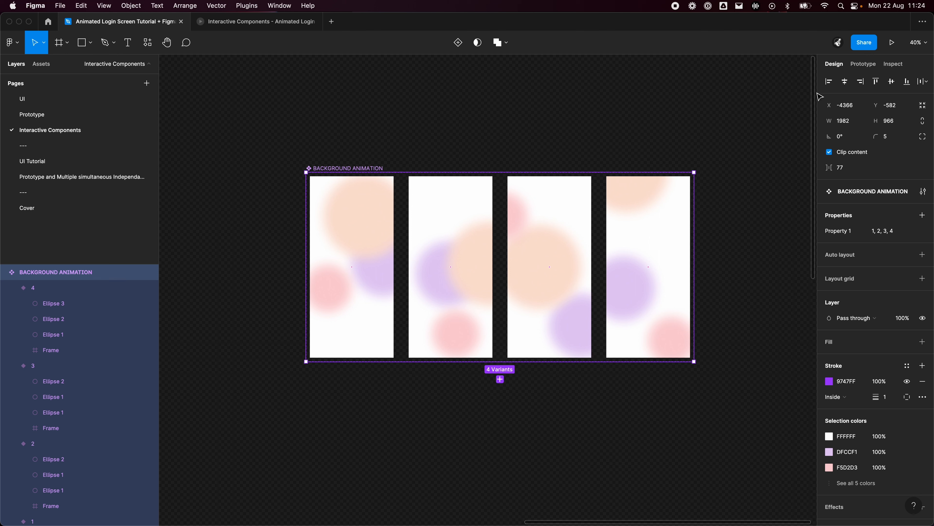
click(862, 64)
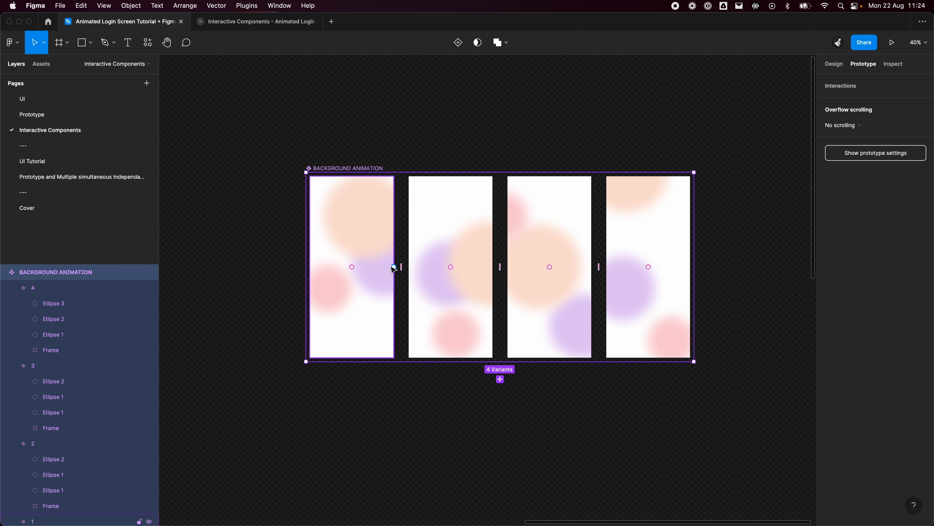
drag(394, 267, 465, 276)
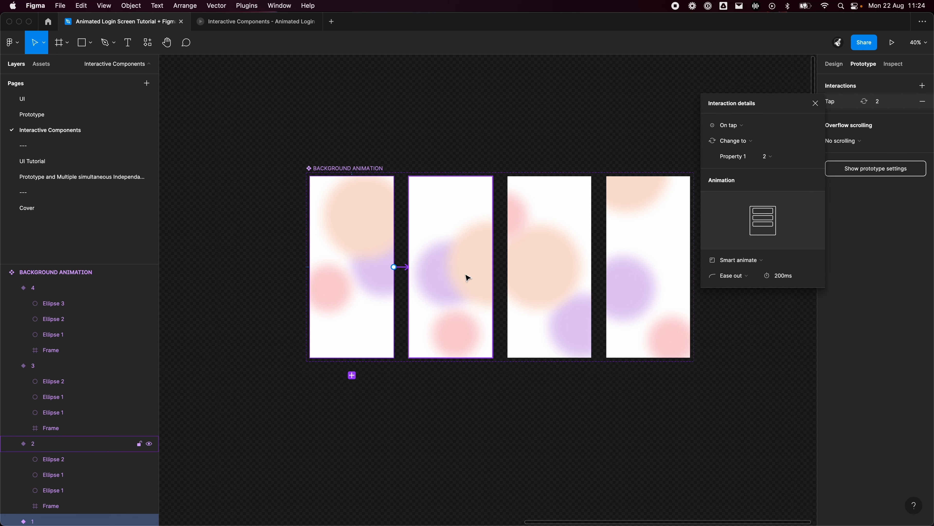
click(725, 125)
click(760, 250)
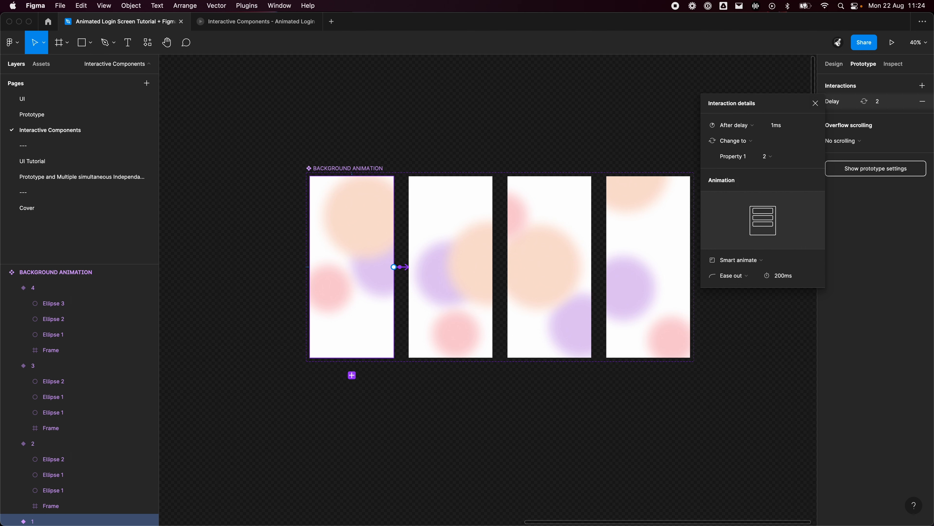
click(734, 275)
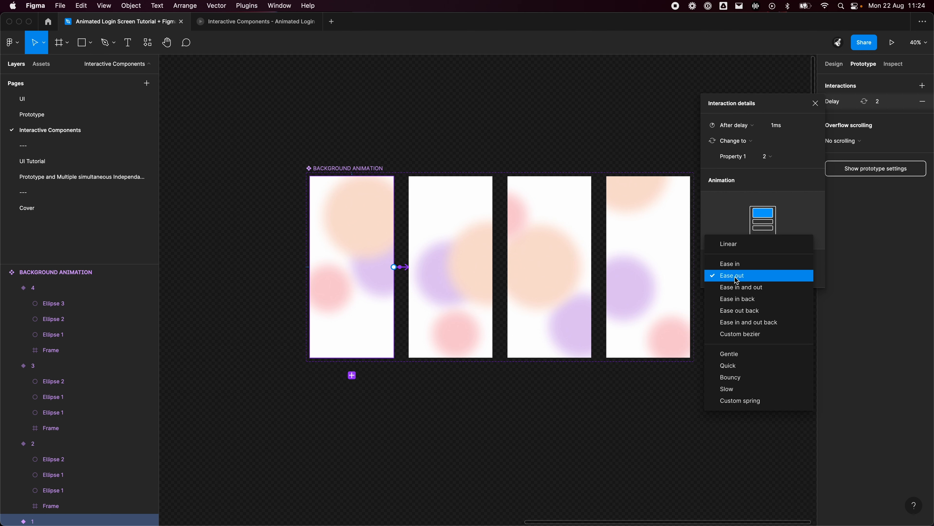
click(721, 242)
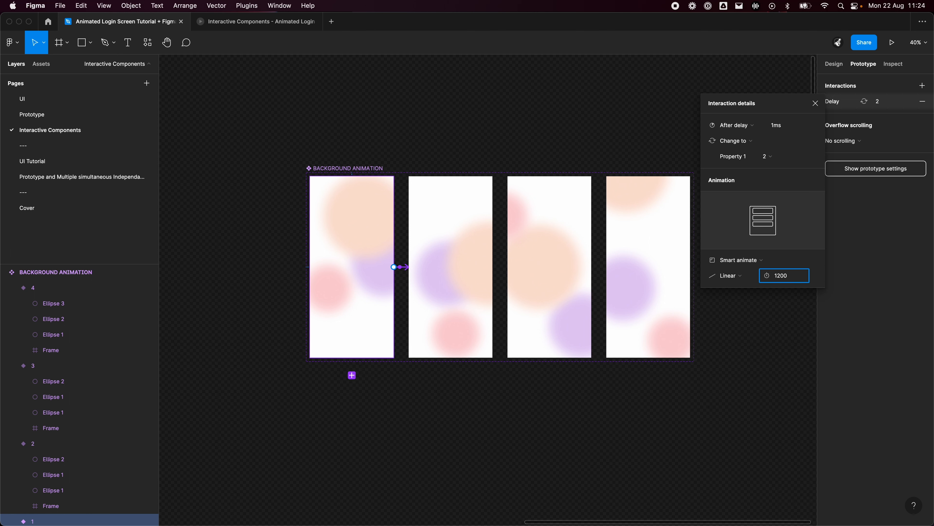
Connect variant 2 to variant 3 with an After delay trigger, using Change to with Linear Smart animate at 1200 ms.
click(436, 177)
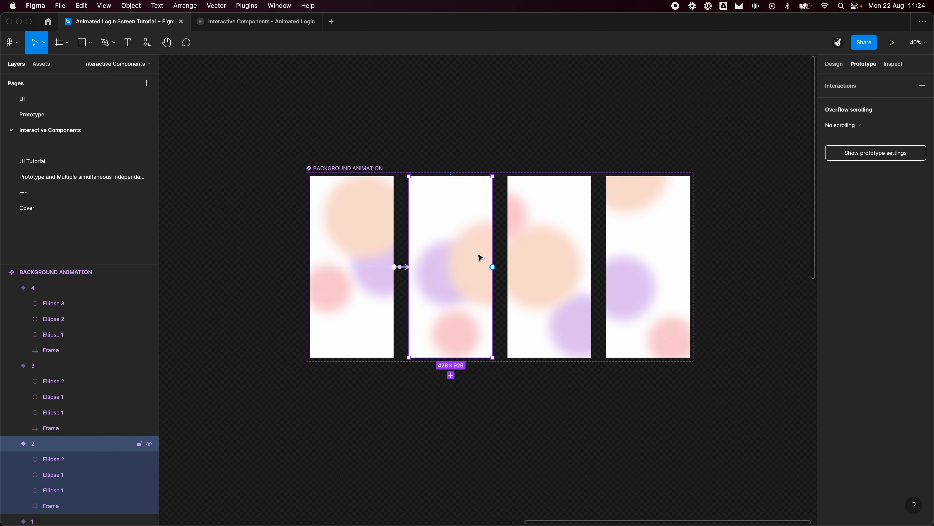
drag(493, 268, 548, 271)
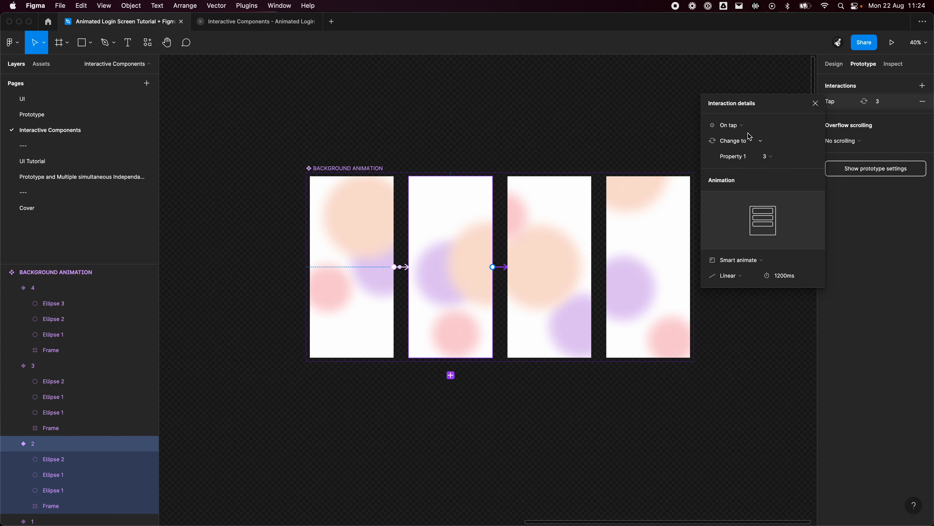
click(736, 126)
click(752, 246)
click(415, 474)
Connect variant 4 back to variant 1 with a Change to interaction using Linear Smart animate at 1200 ms.
drag(201, 391, 640, 370)
drag(468, 357, 655, 301)
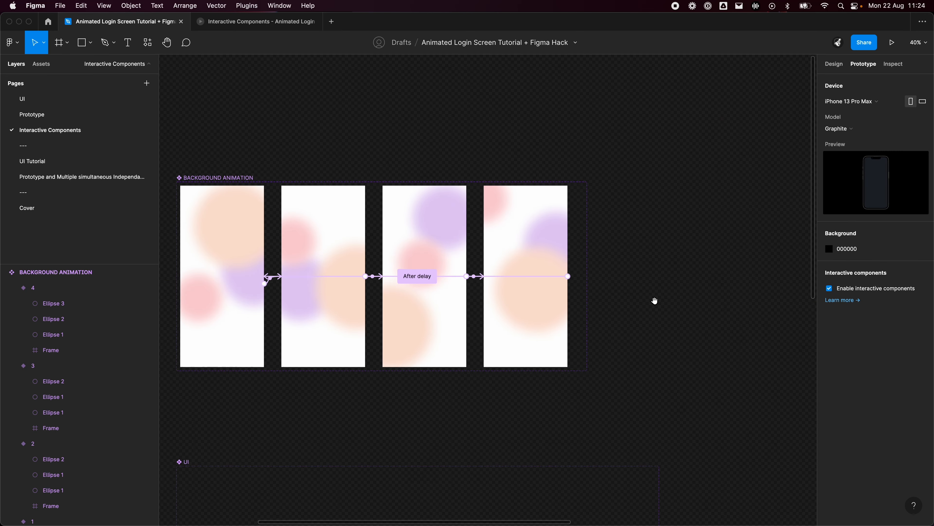
drag(595, 305, 134, 303)
drag(641, 309, 208, 348)
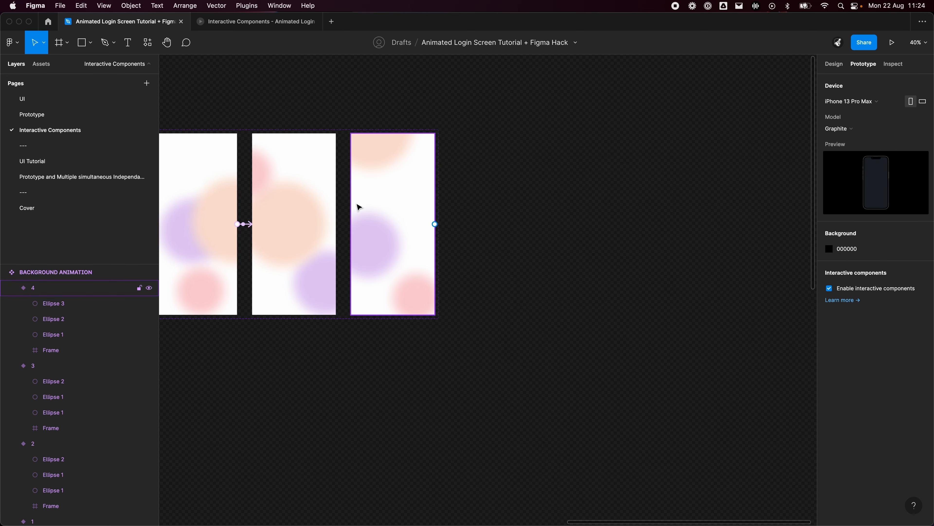
click(380, 208)
drag(245, 396, 474, 411)
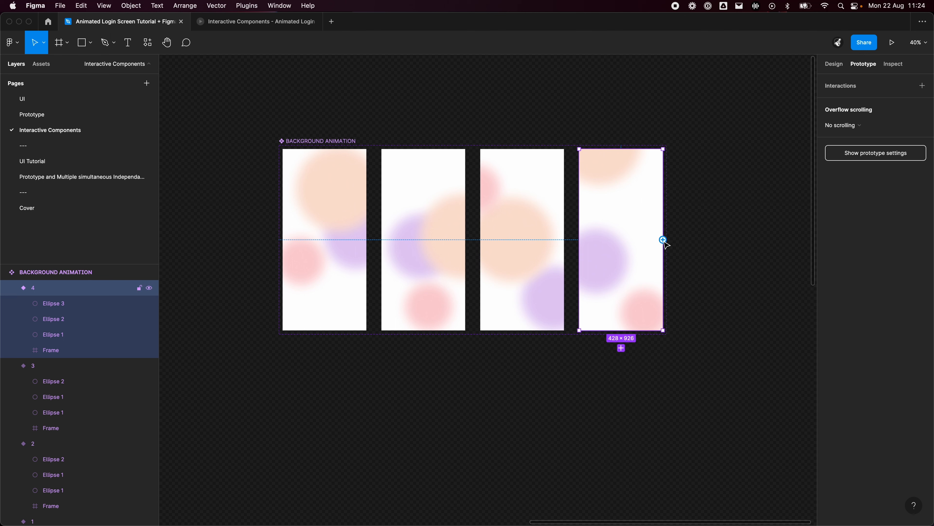
drag(663, 239, 349, 265)
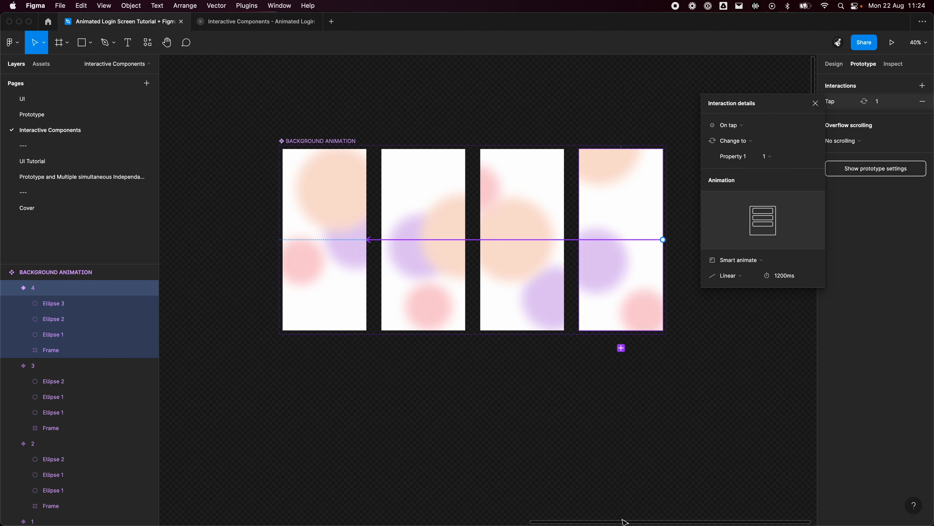
Delete the rebuilt four-variant BACKGROUND ANIMATION demo component set.
click(453, 403)
click(351, 141)
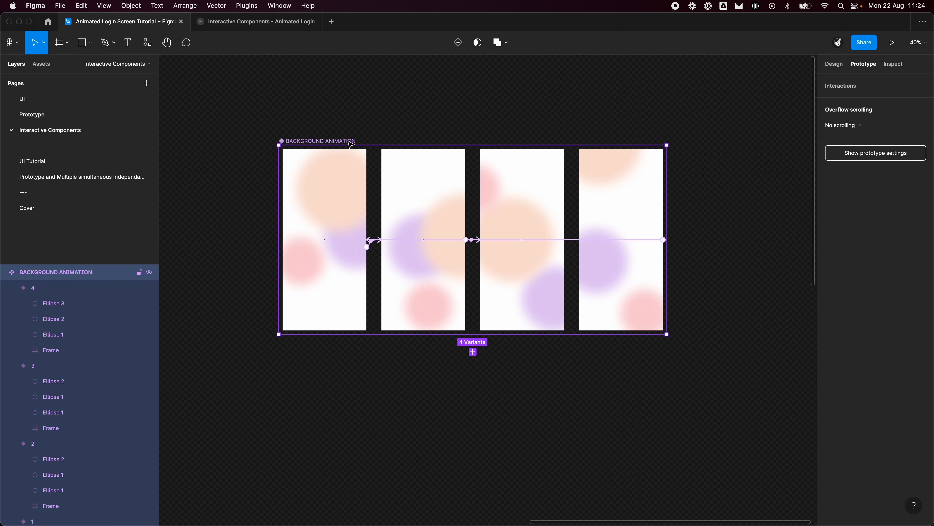
key(Delete)
Examine the original BACKGROUND ANIMATION and UI component sets and the prototype connections between their variants.
scroll(409, 163, down, 10)
drag(409, 273, 562, 316)
scroll(521, 242, up, 8)
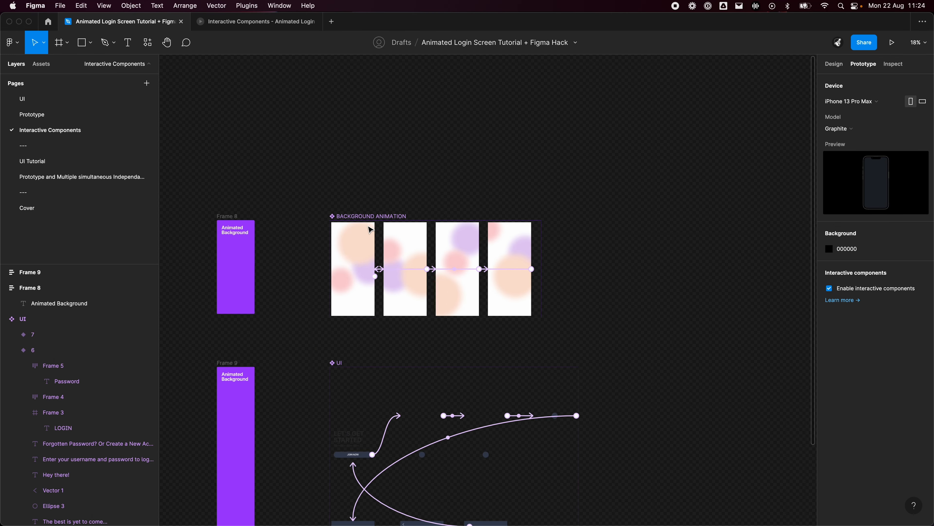
drag(448, 328, 504, 278)
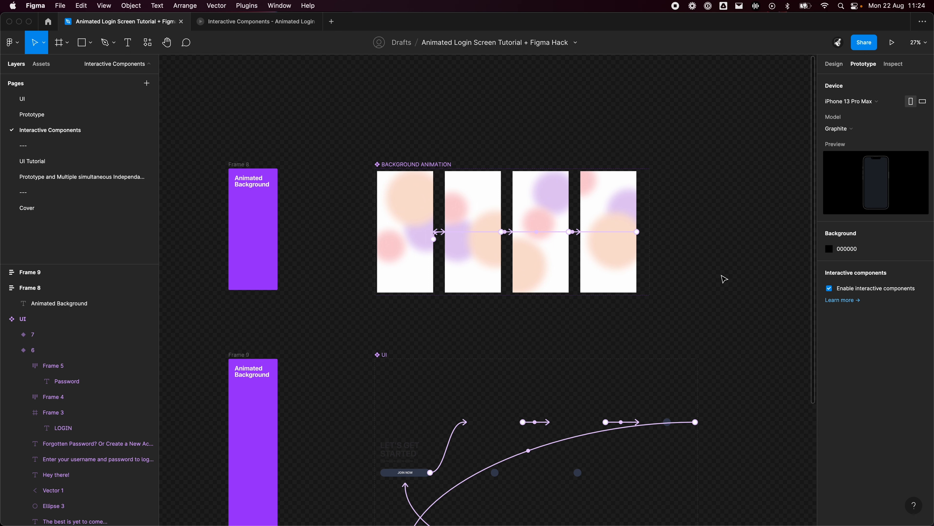
scroll(724, 279, down, 5)
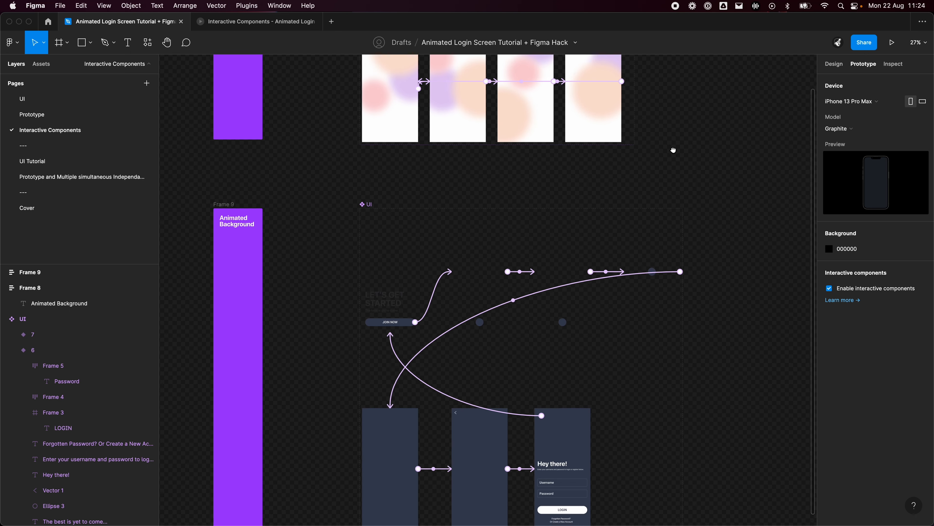
scroll(673, 149, down, 3)
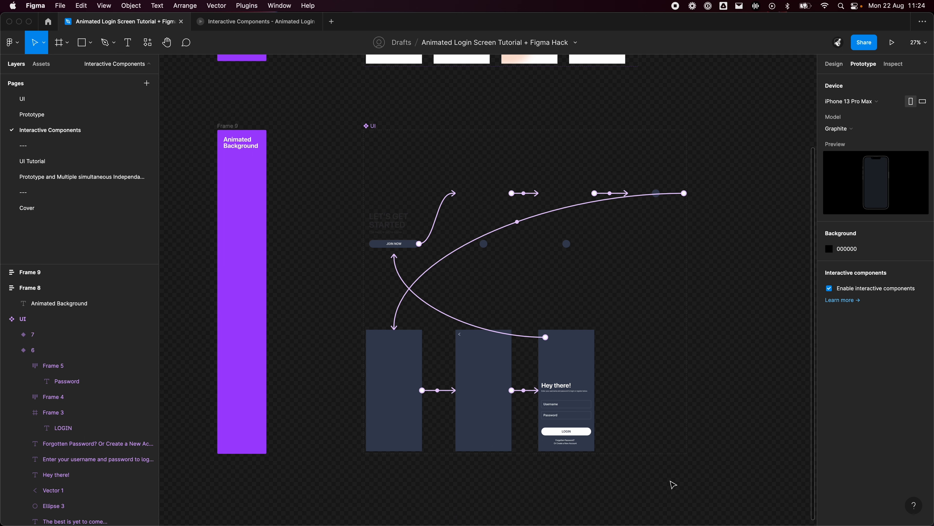
scroll(617, 459, up, 5)
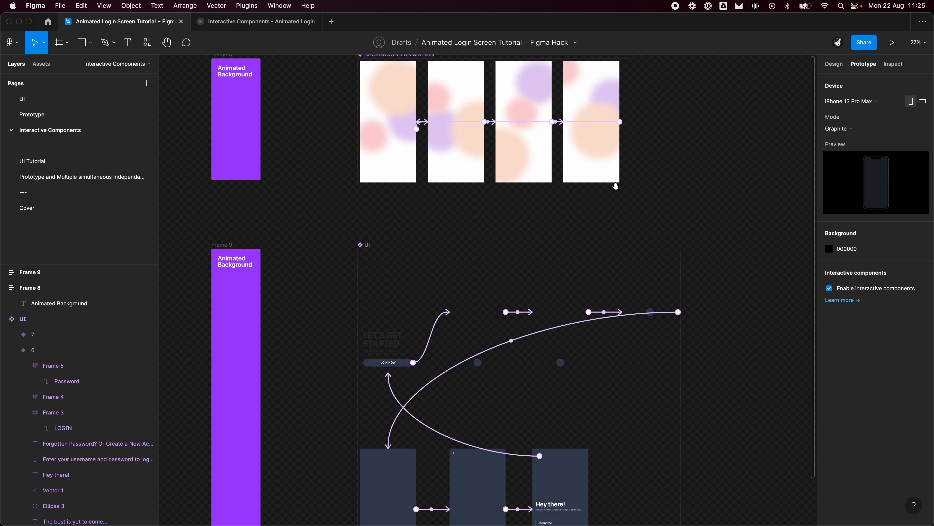
scroll(625, 195, down, 1)
scroll(611, 235, down, 2)
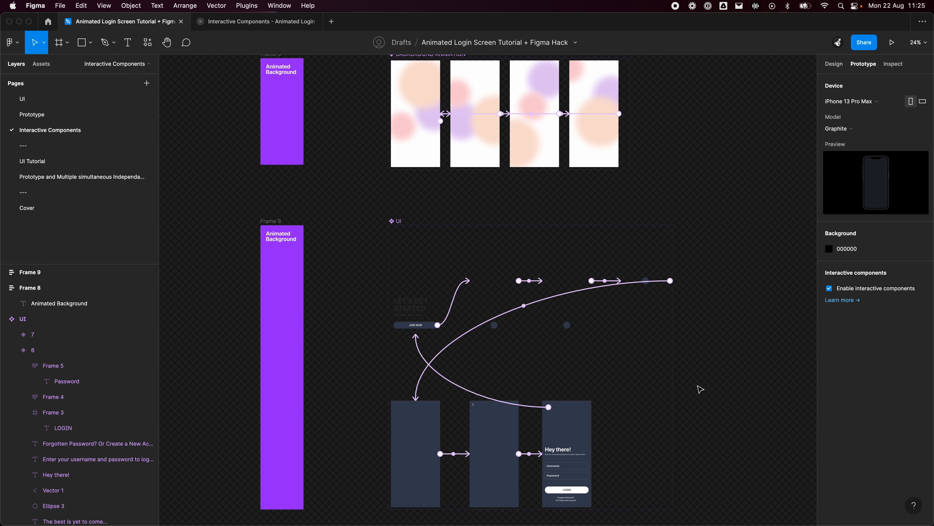
drag(719, 339, 682, 350)
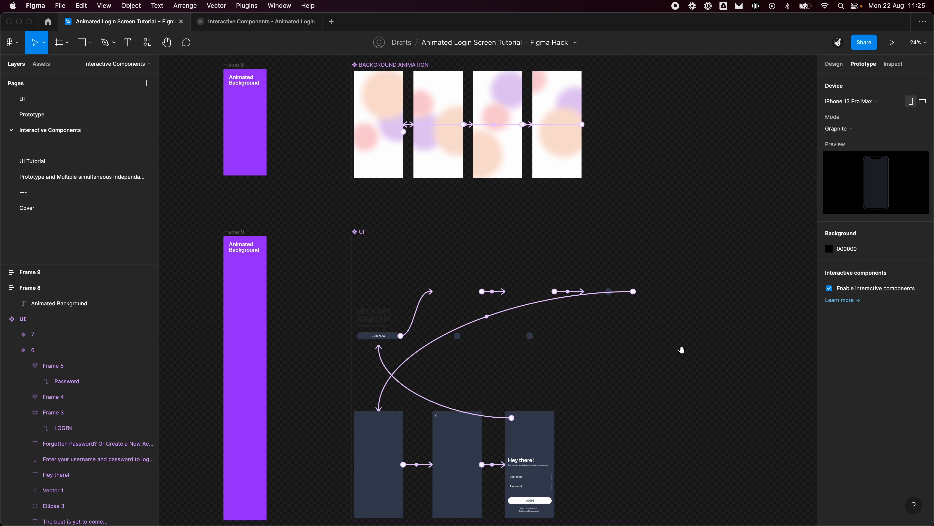
click(33, 114)
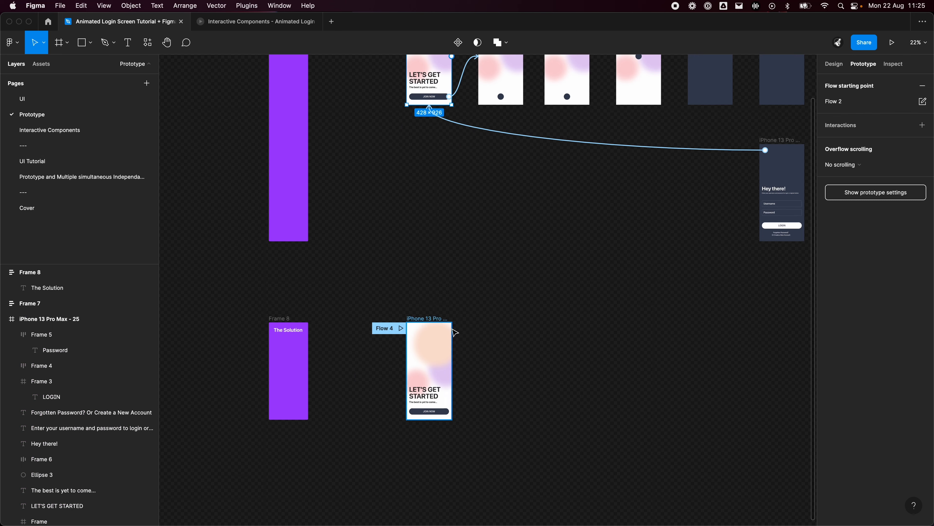
scroll(396, 356, up, 3)
click(441, 310)
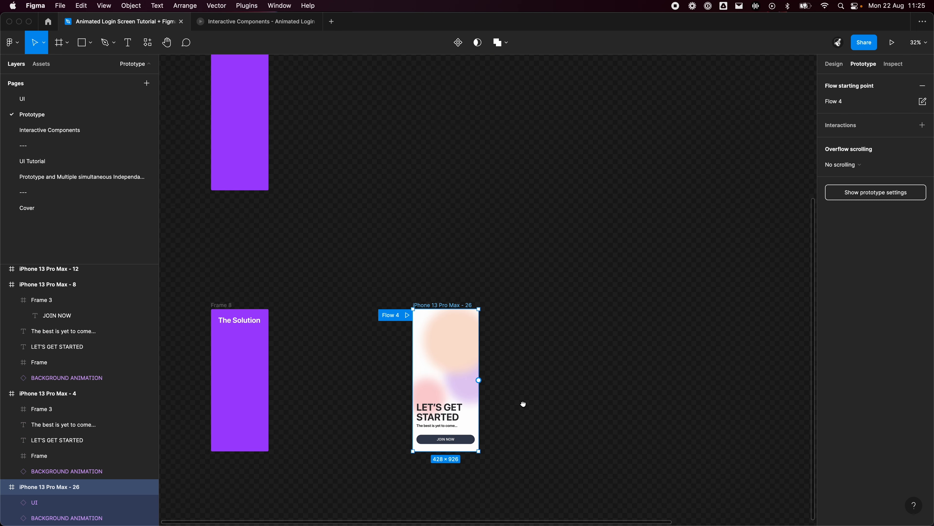
drag(523, 403, 559, 328)
scroll(562, 331, up, 5)
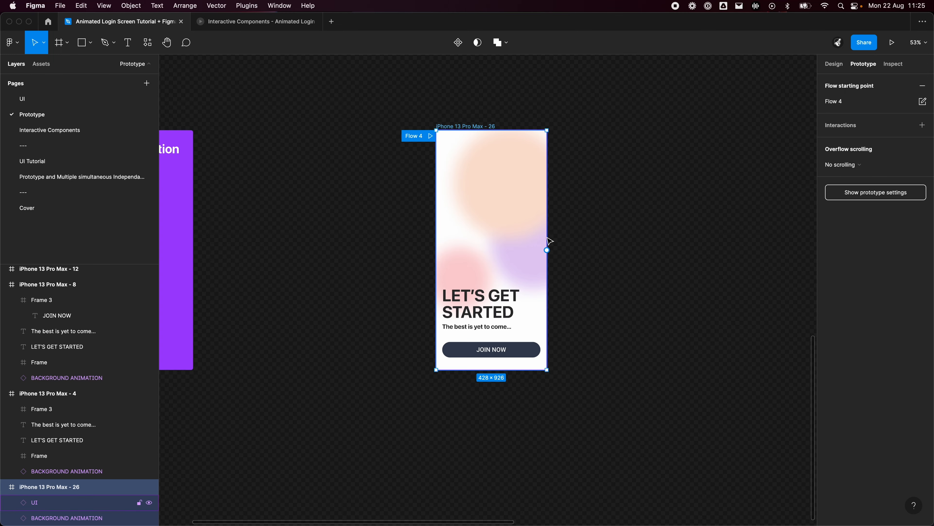
click(515, 190)
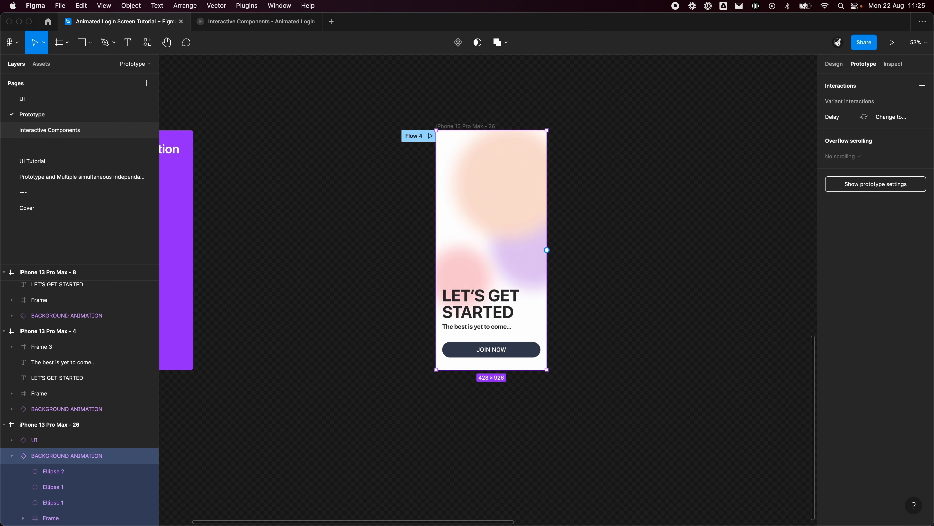
On the Interactive Components page, select the BACKGROUND ANIMATION component set to show the source of the background instance.
click(50, 130)
scroll(359, 142, up, 1)
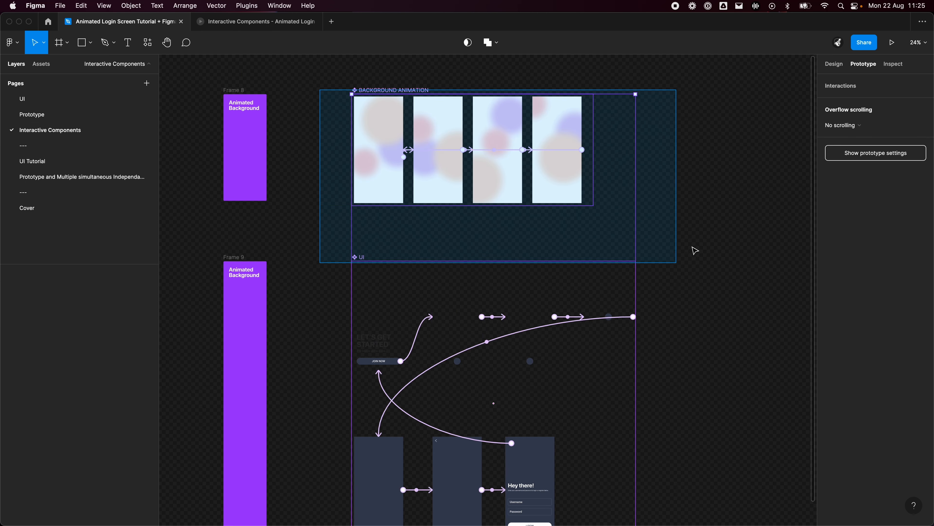
click(587, 184)
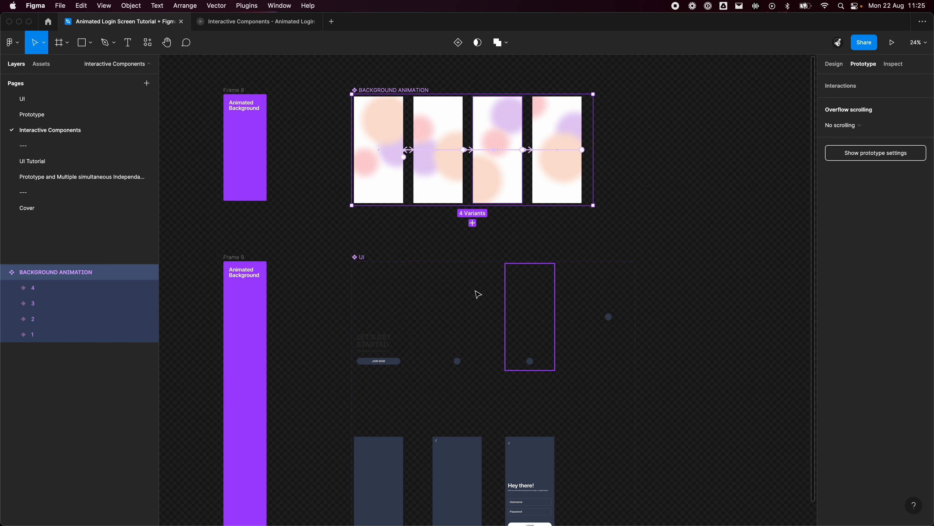
Return to the Prototype page and inspect the UI instance layered over the background in the Solution frame.
click(29, 113)
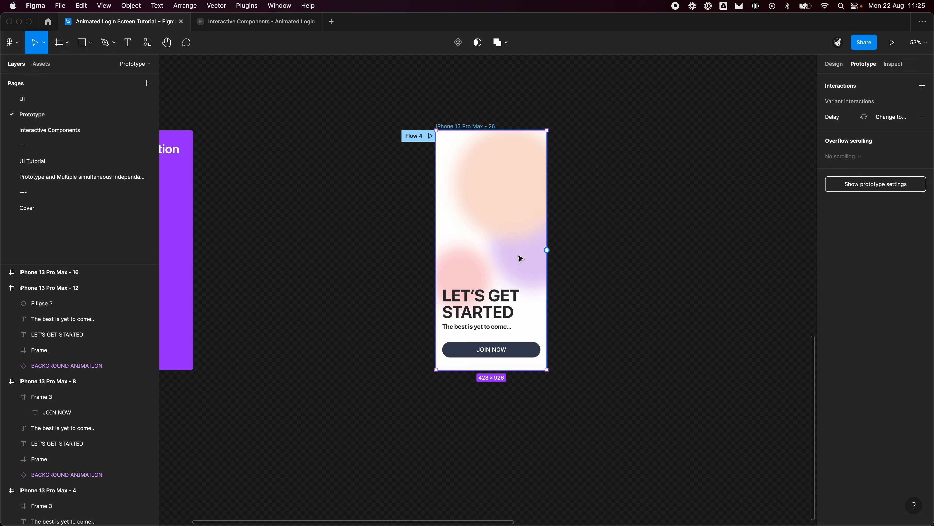
click(365, 313)
double_click(496, 310)
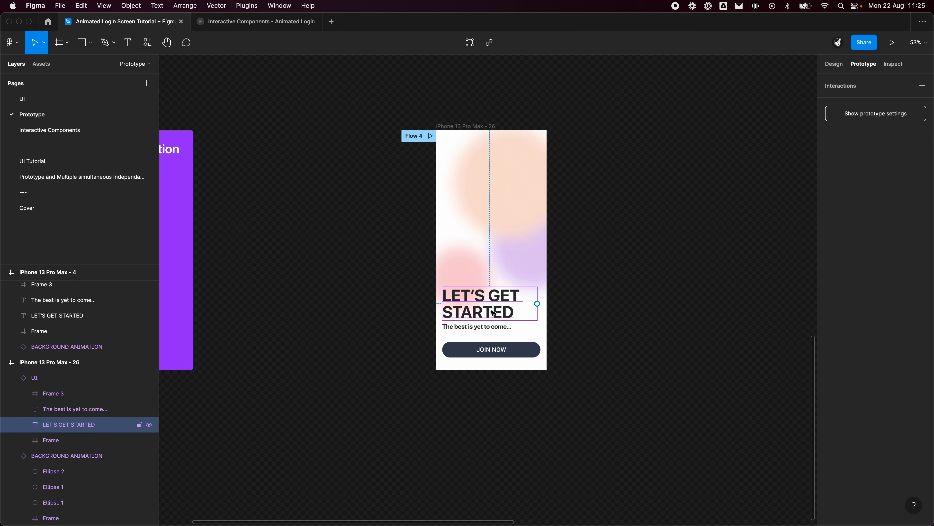
click(51, 383)
click(12, 378)
Select the UI component set on the Interactive Components page and review the connections between its variants.
click(23, 129)
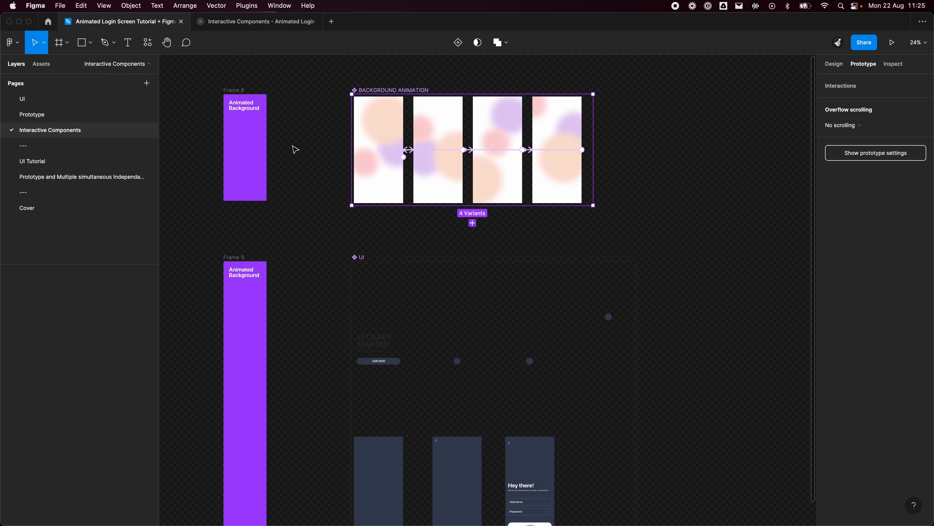
click(358, 261)
scroll(559, 323, down, 5)
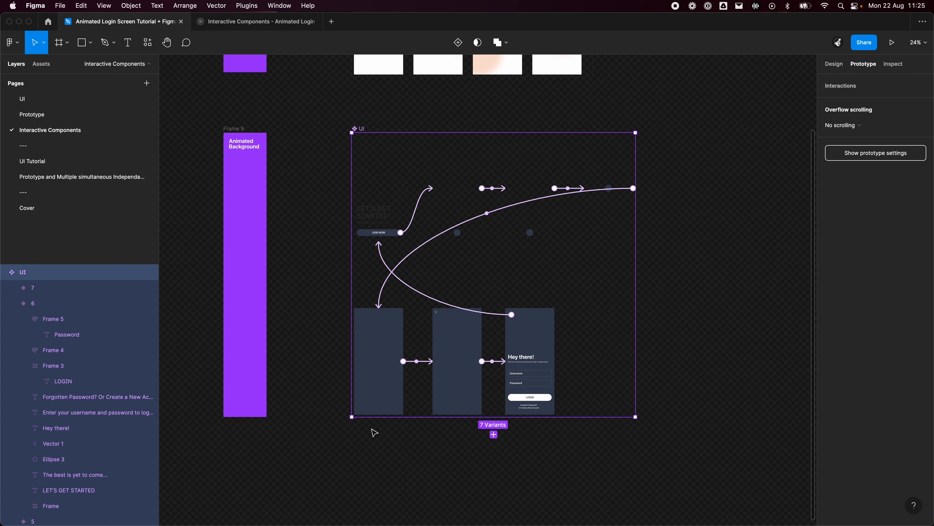
scroll(309, 210, right, 3)
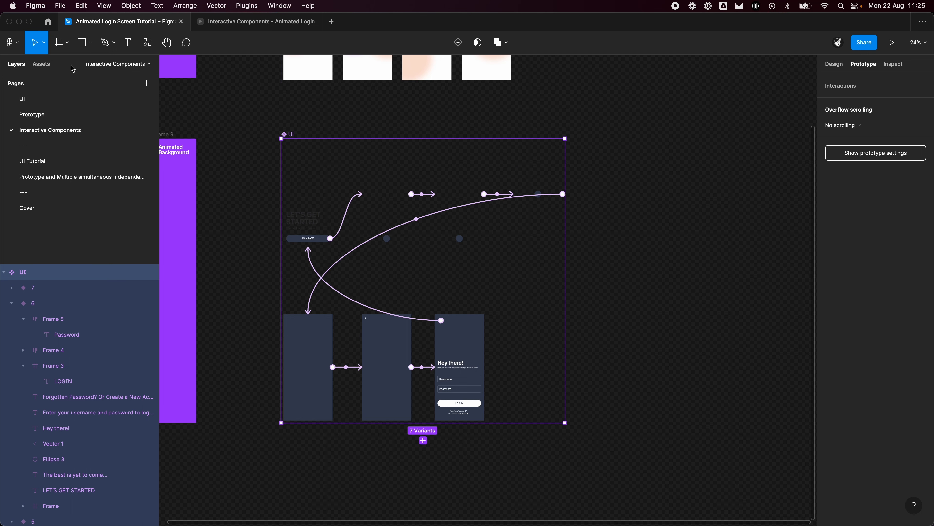
Place an instance of the UI component on the canvas beside its component set and wrap it in a frame.
click(48, 70)
drag(70, 133, 667, 228)
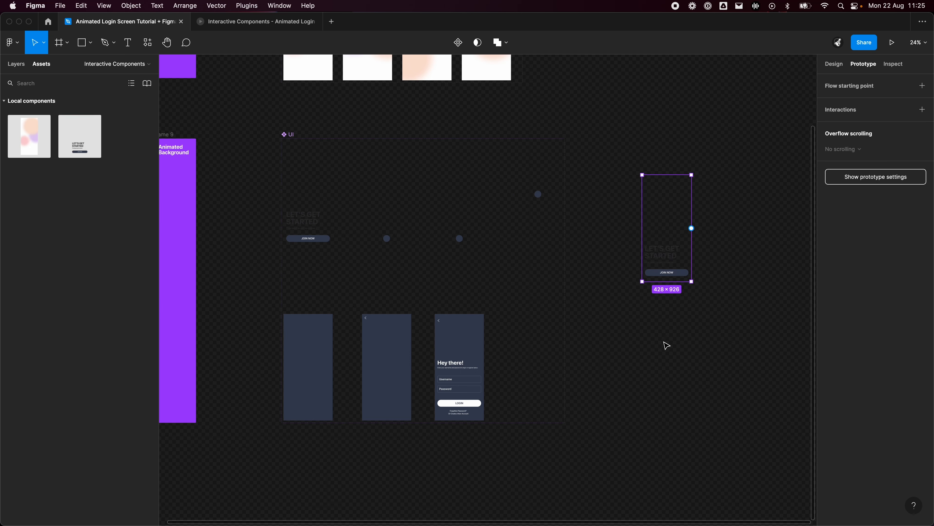
scroll(664, 342, right, 5)
right_click(509, 167)
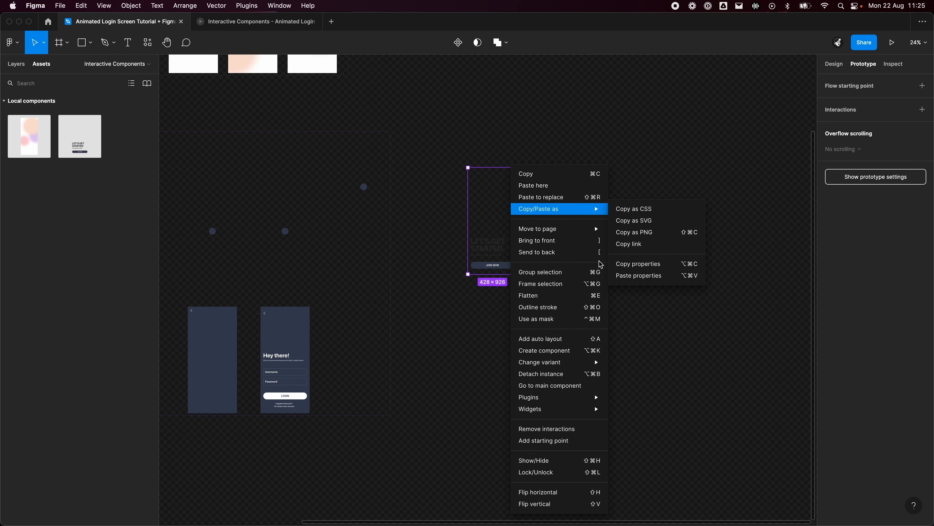
click(540, 281)
Preview the framed UI instance and test the JOIN NOW button and the back arrow twice.
click(902, 40)
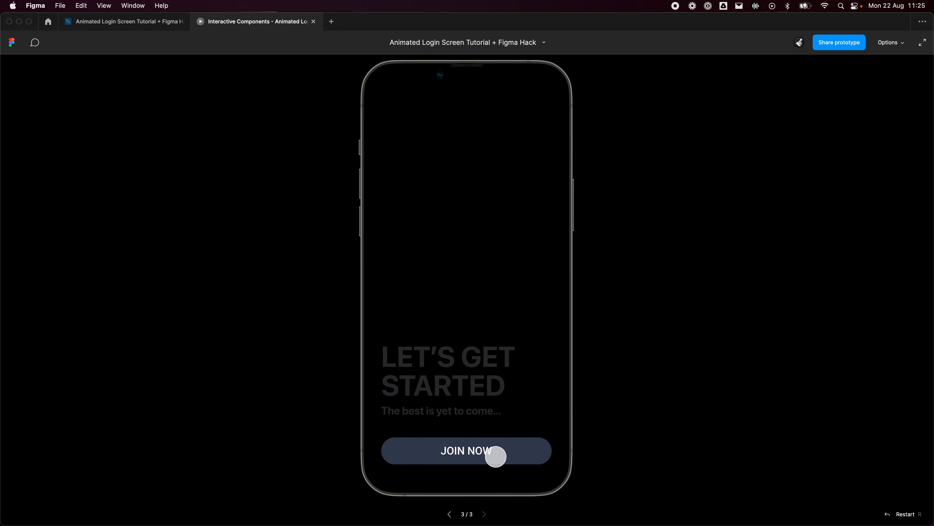
click(494, 455)
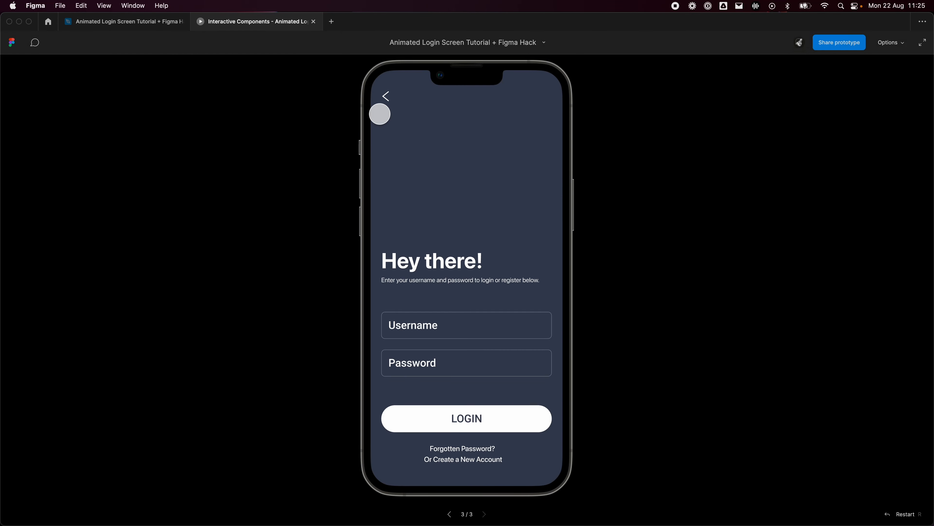
click(383, 107)
click(516, 457)
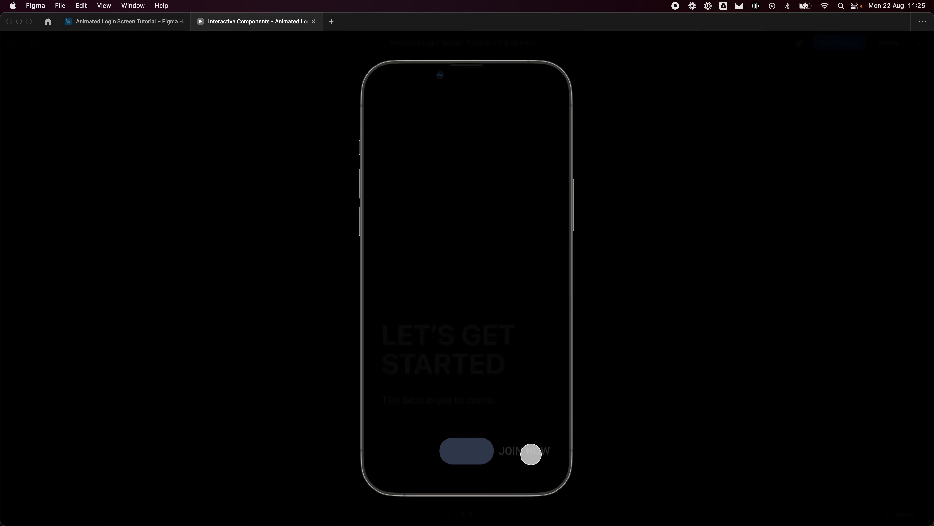
click(383, 99)
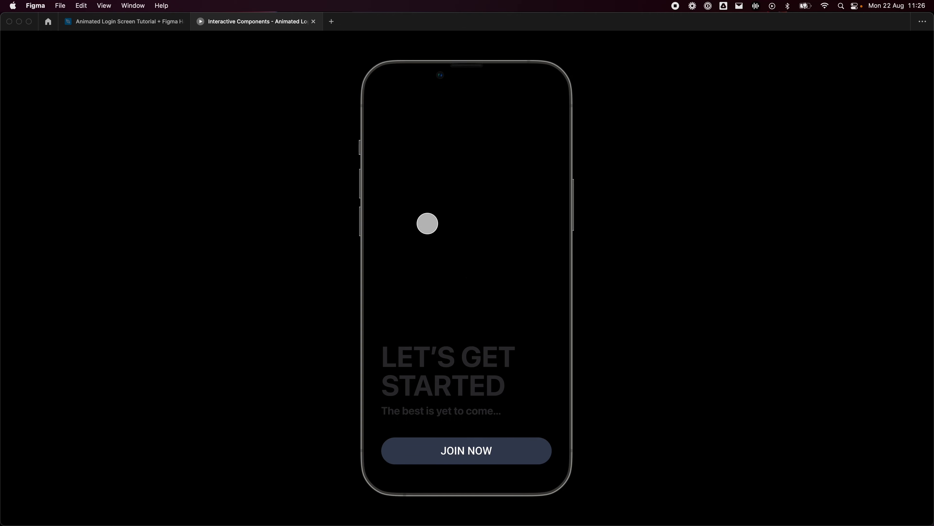
Return to the design file and examine The Solution frame and the multi-frame Flow 2 on the Prototype page.
click(102, 22)
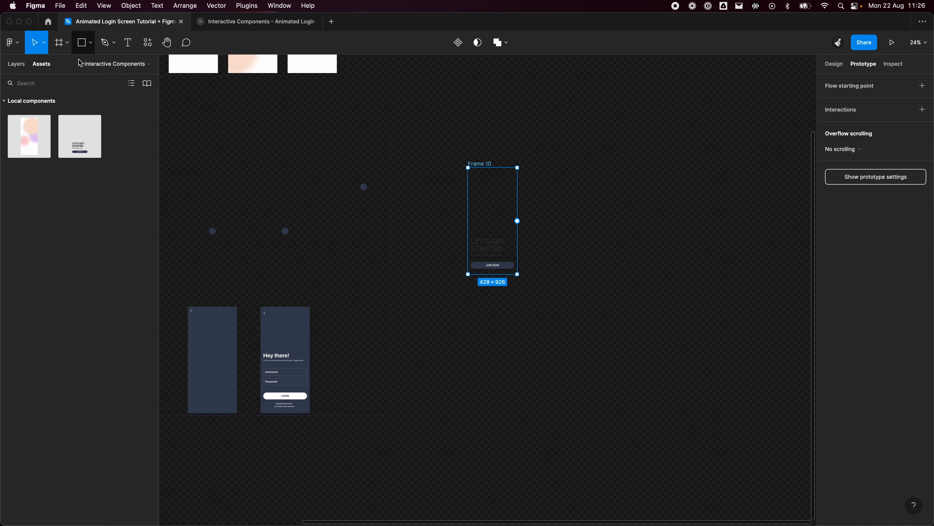
click(16, 64)
click(66, 114)
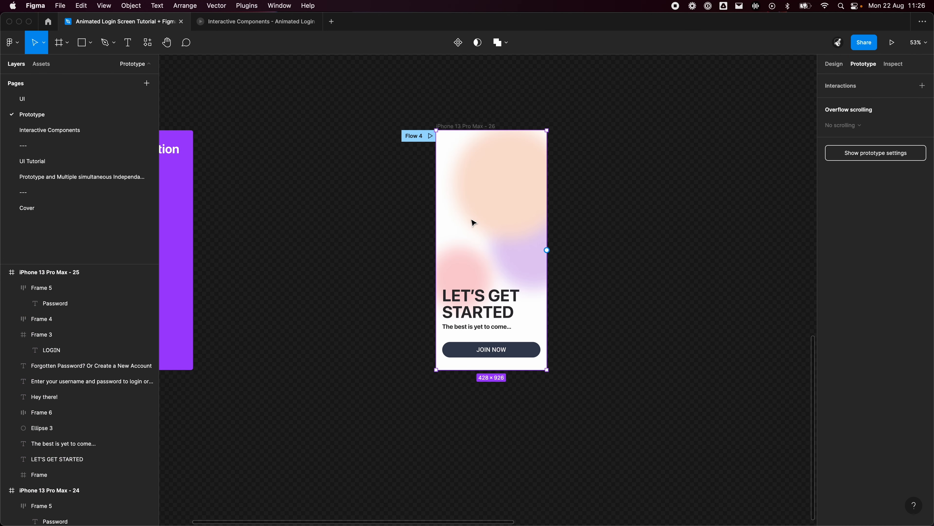
scroll(472, 219, up, 8)
scroll(471, 219, down, 2)
scroll(473, 223, down, 3)
scroll(473, 222, down, 2)
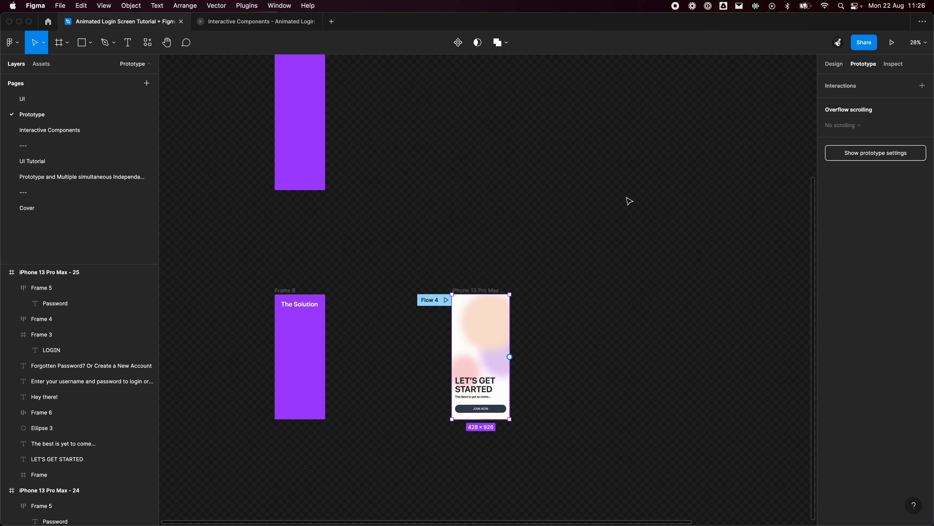
scroll(625, 201, up, 5)
scroll(620, 338, down, 2)
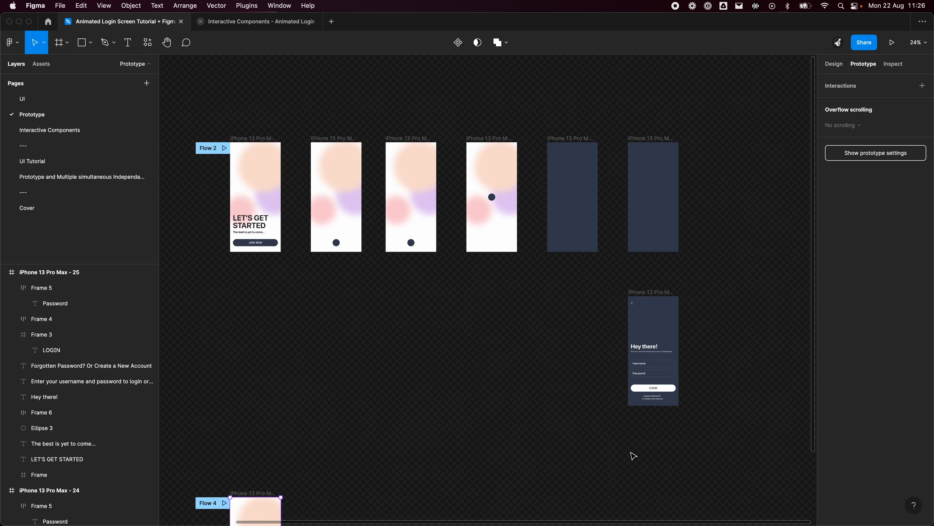
Replay the JOIN NOW transition in the prototype preview, then close the preview and return to the Prototype page.
click(239, 26)
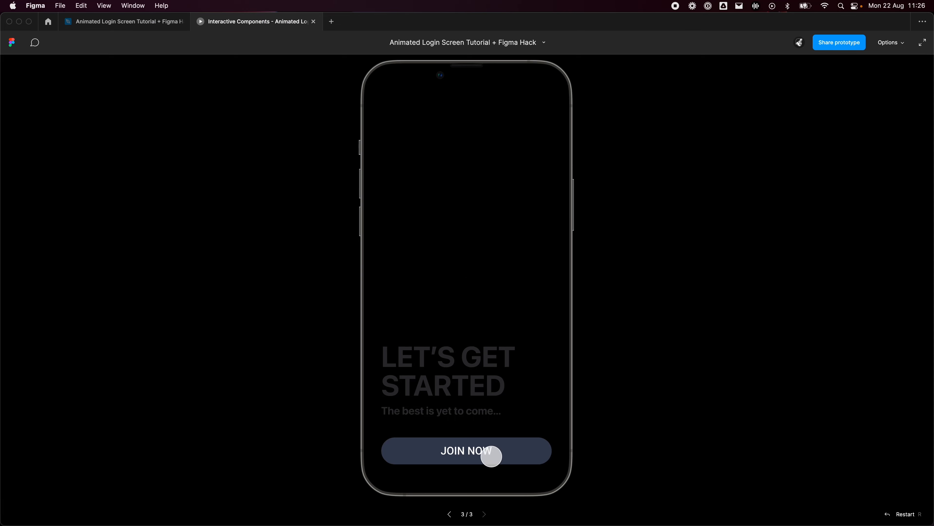
click(486, 454)
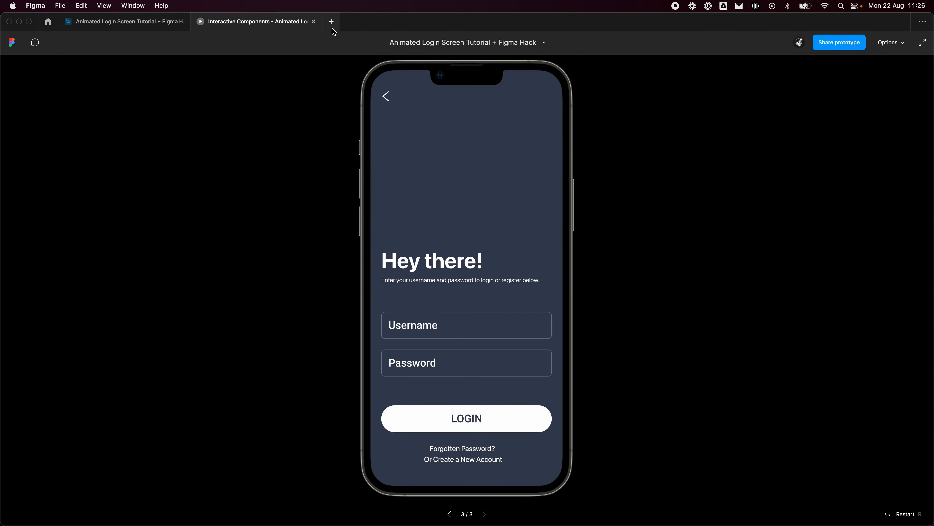
click(314, 22)
scroll(456, 379, down, 5)
scroll(404, 368, up, 5)
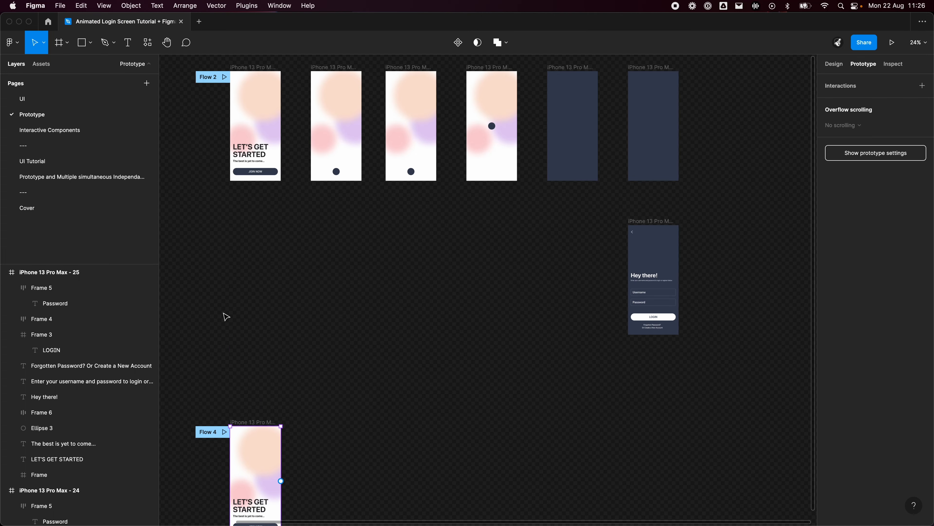
On the Interactive Components page, select variant 1 of the UI component set and inspect its prototype connections.
click(52, 130)
scroll(352, 288, left, 5)
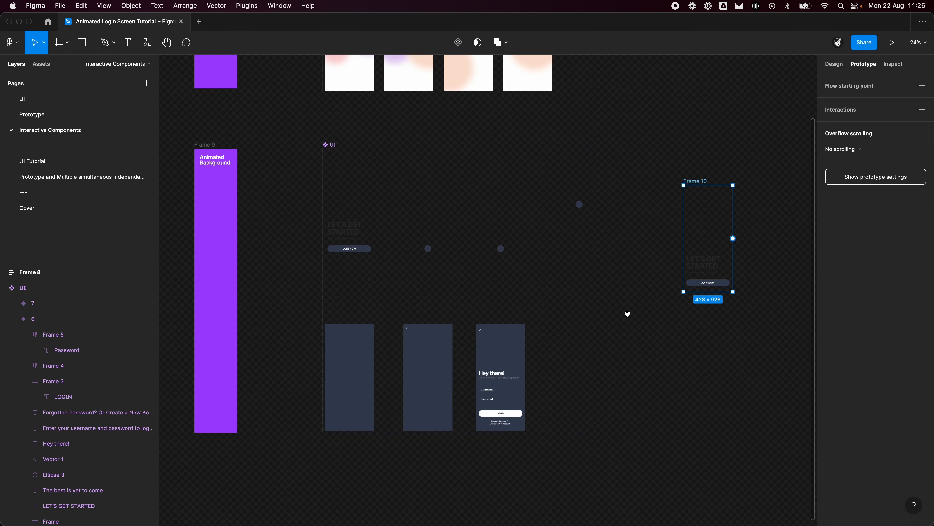
scroll(416, 224, up, 3)
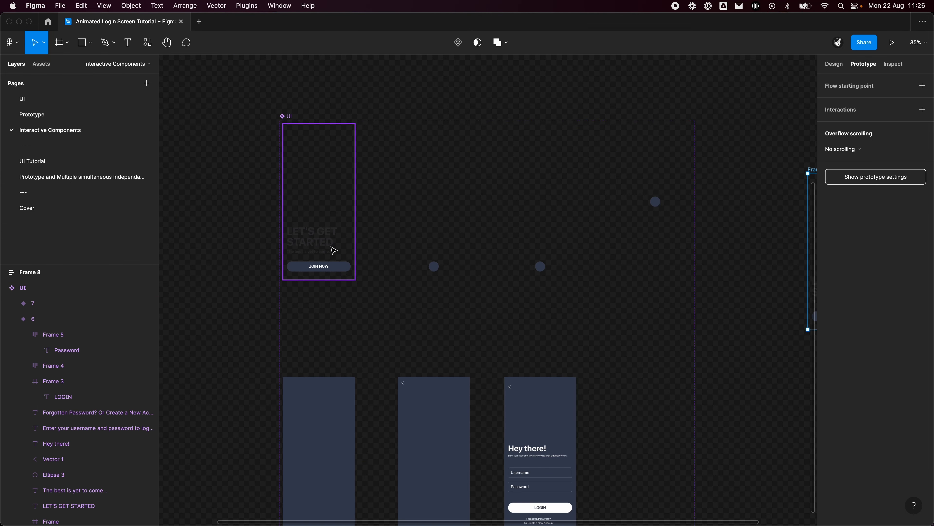
click(334, 252)
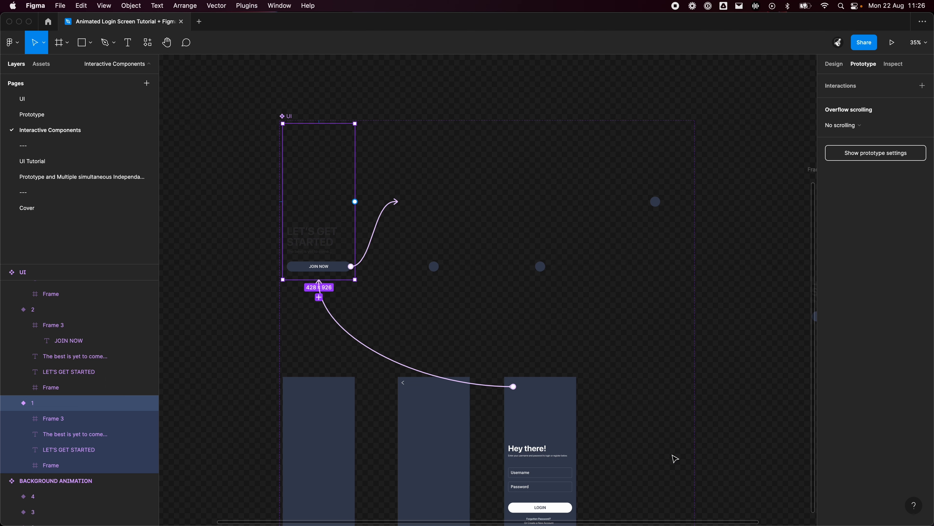
click(613, 95)
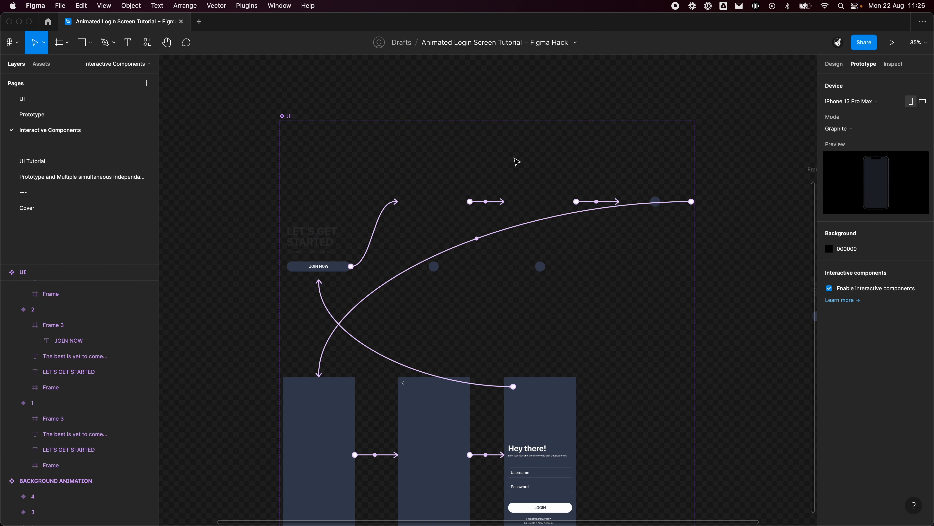
Detach the UI instance inside Frame 10 from its main component.
scroll(517, 163, down, 4)
click(617, 155)
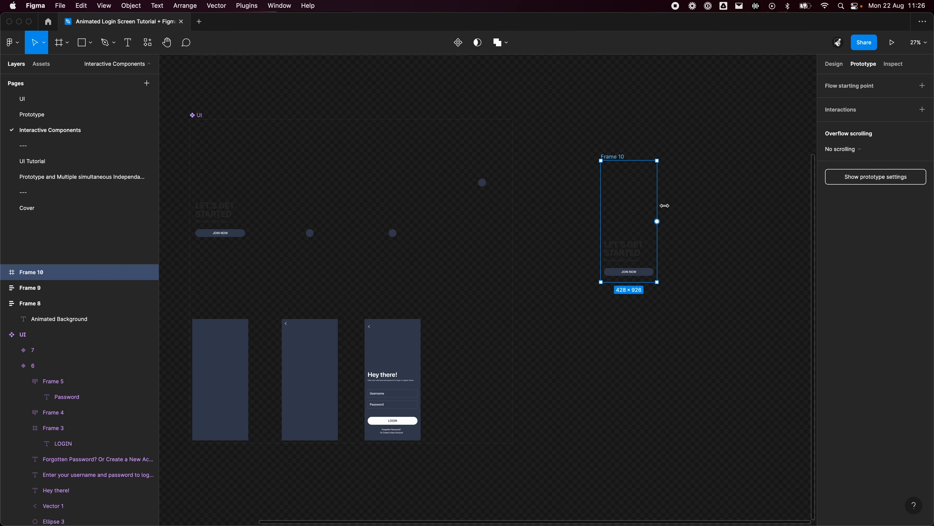
scroll(538, 216, right, 5)
scroll(520, 186, up, 3)
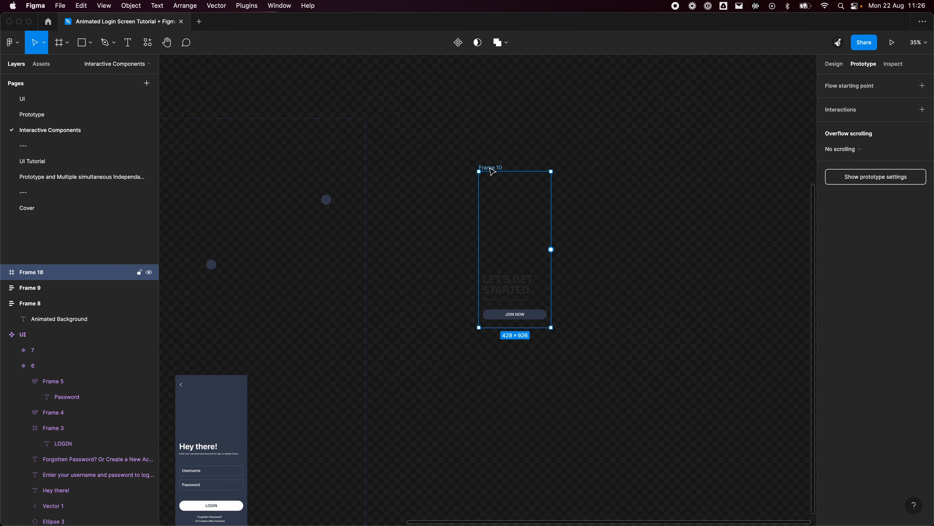
right_click(490, 168)
click(634, 308)
scroll(343, 347, right, 4)
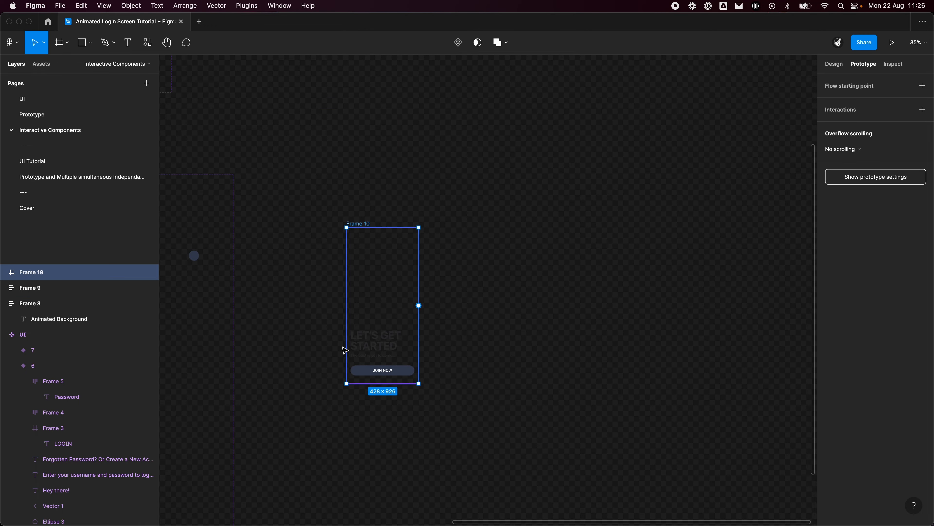
click(3, 273)
click(26, 288)
right_click(29, 287)
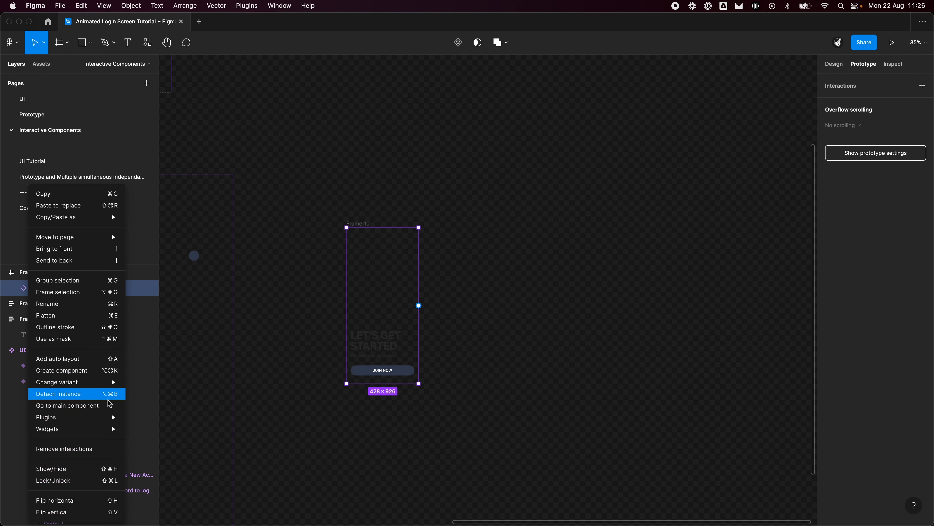
click(79, 401)
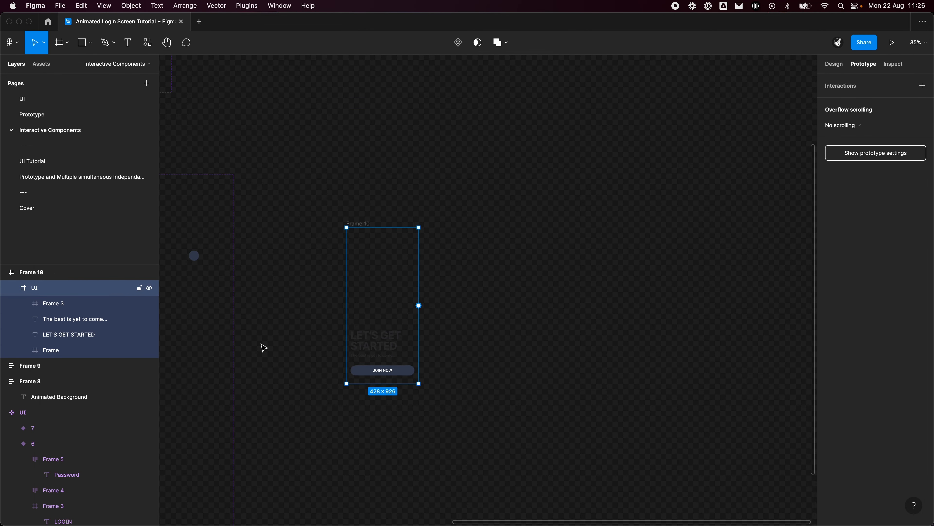
Select the LET'S GET STARTED heading and the tagline below it in Frame 10 to identify their layers.
click(374, 320)
scroll(373, 320, up, 2)
scroll(426, 349, up, 1)
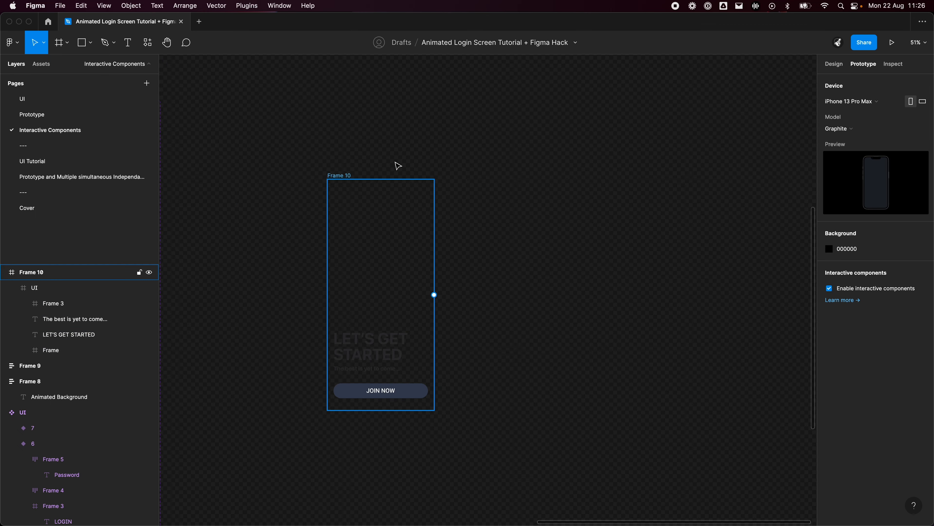
click(359, 342)
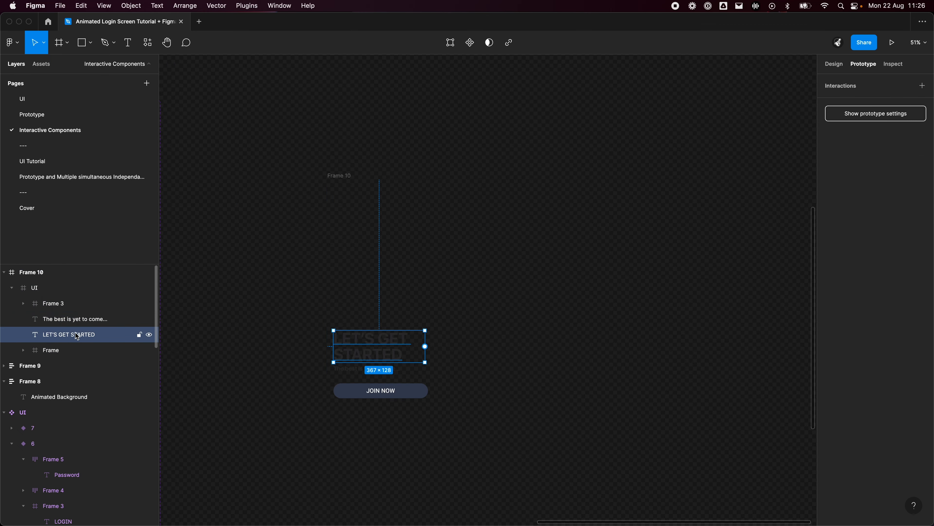
click(353, 371)
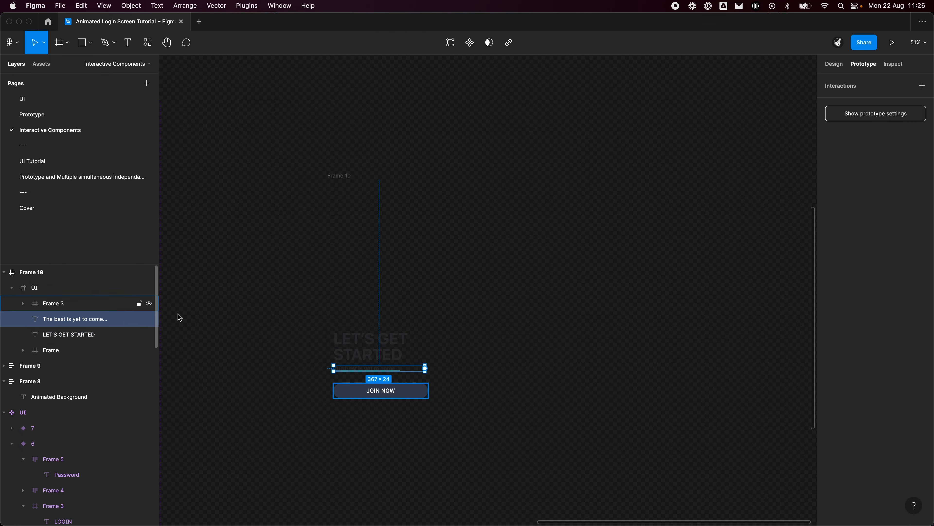
Rename the JOIN NOW button's layer in Frame 10 to Button.
click(384, 399)
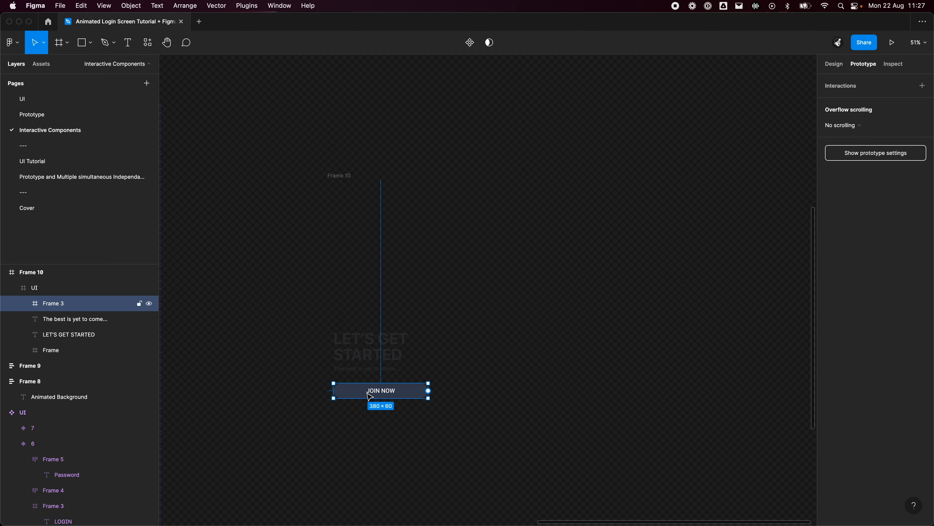
double_click(62, 308)
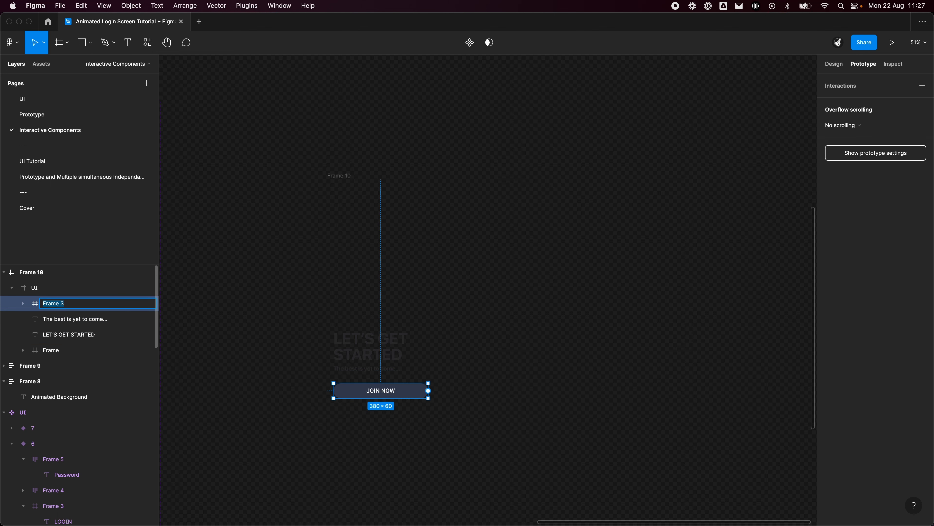
key(Return)
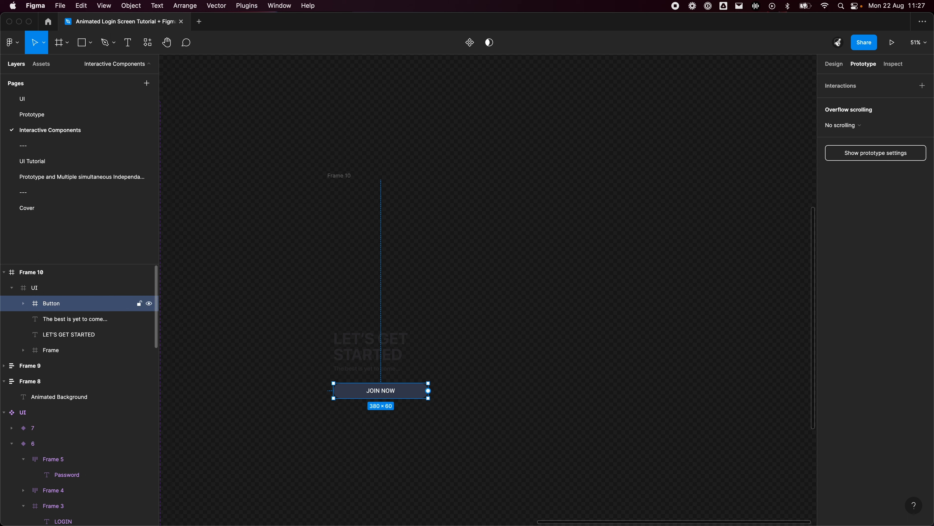
Expand the leftover Frame layer inside Frame 10's UI frame to check its vectors and delete it.
click(53, 350)
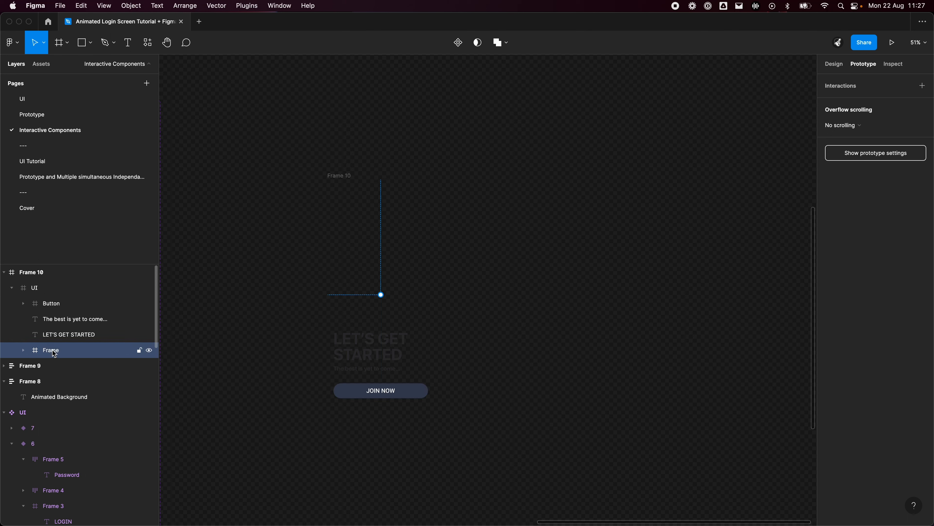
click(24, 350)
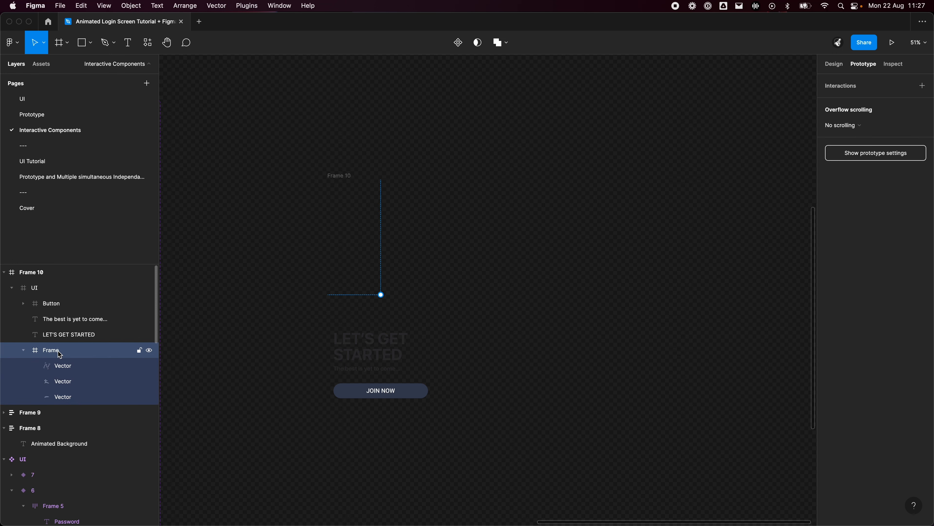
key(Delete)
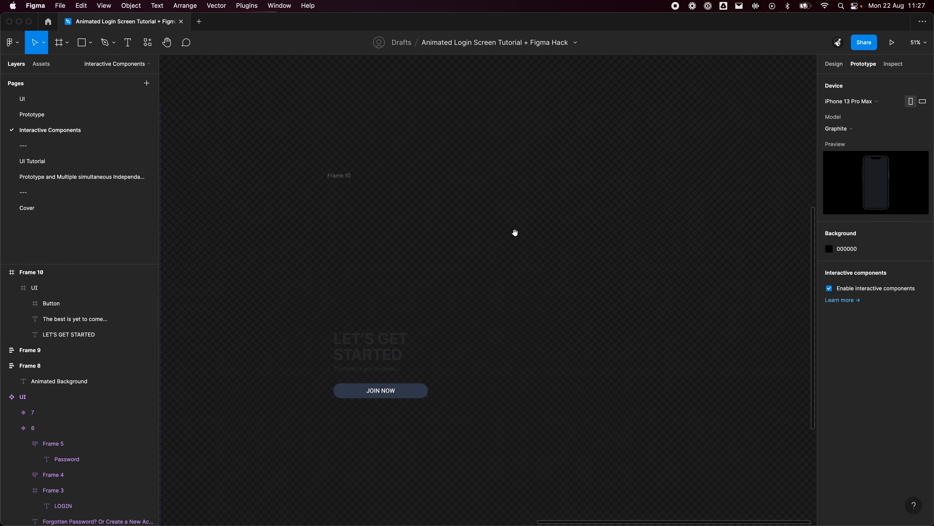
Duplicate Frame 10 to its right and compare the two frames with the variants in the UI component set.
scroll(513, 231, left, 2)
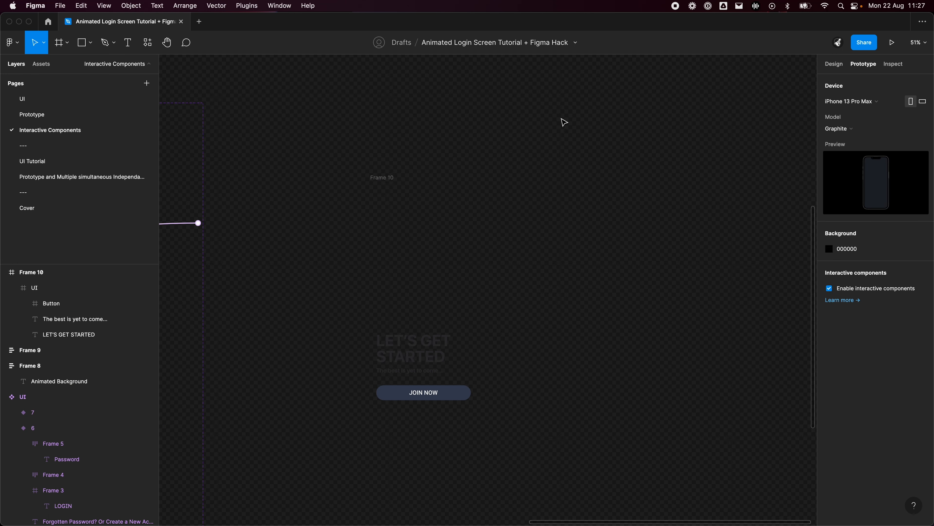
drag(393, 177, 544, 203)
scroll(605, 184, down, 5)
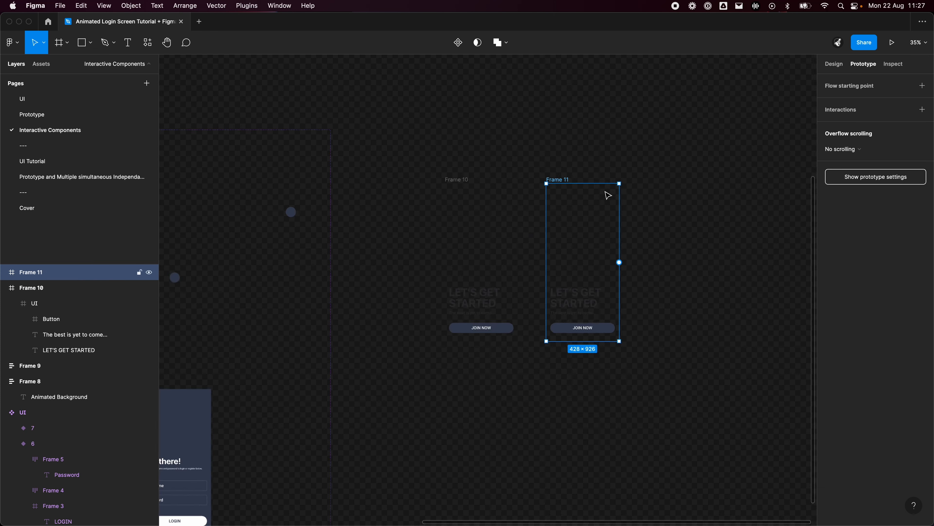
scroll(544, 235, left, 3)
scroll(319, 251, up, 5)
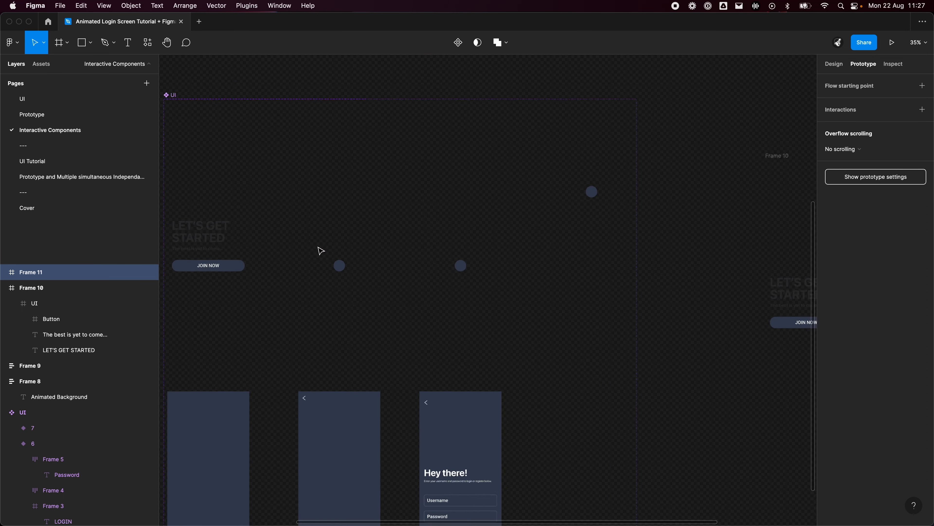
scroll(551, 309, right, 15)
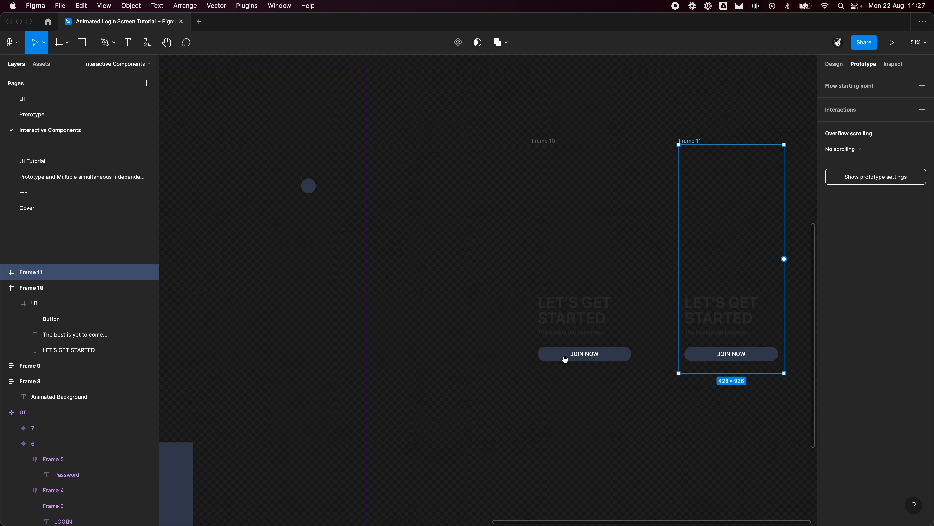
Set the opacity of the LET'S GET STARTED heading and the tagline in Frame 11 to 0%.
super+click(500, 266)
shift+click(478, 282)
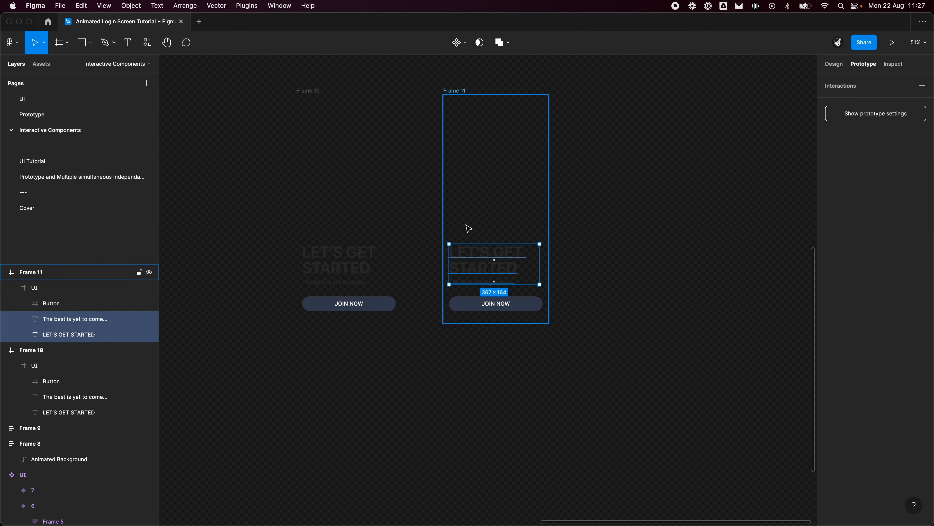
click(829, 66)
click(904, 275)
key(Return)
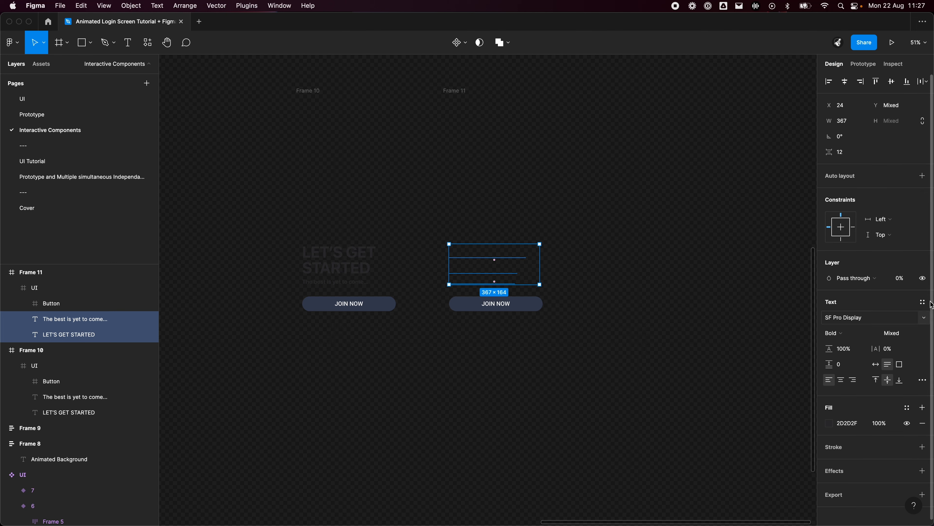
Set the opacity of the JOIN NOW label inside Frame 11's button to 0%.
click(582, 285)
scroll(522, 294, up, 3)
super+click(488, 319)
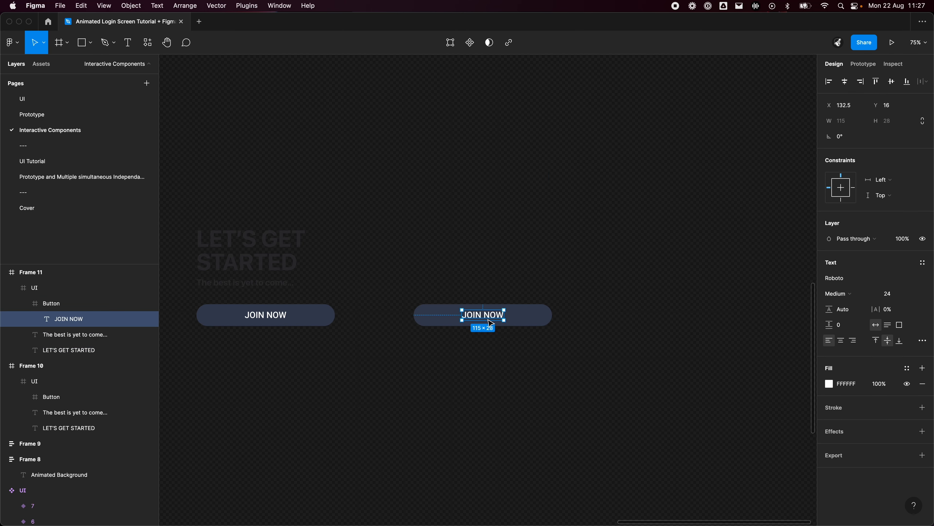
click(898, 238)
text(0)
key(Return)
click(526, 372)
Set the width of Frame 11's button to 60 and center it horizontally in the frame.
click(525, 312)
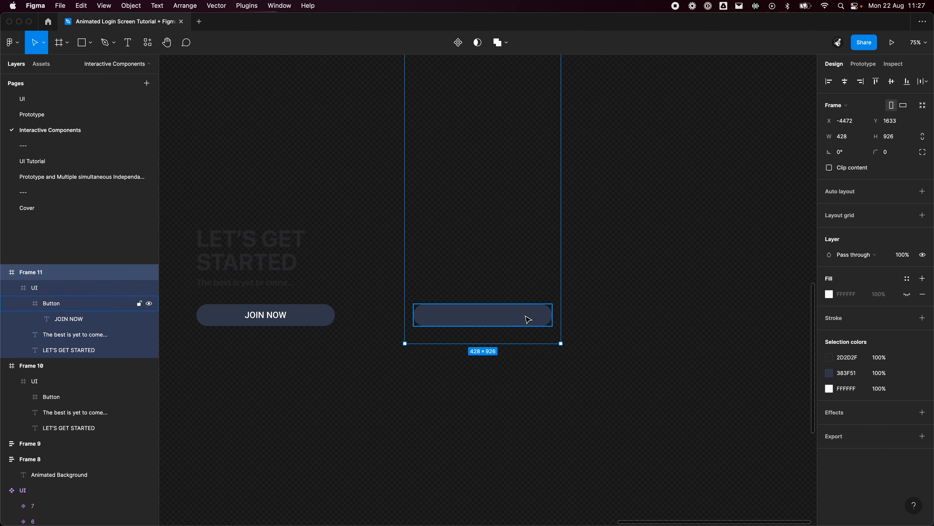
super+click(527, 316)
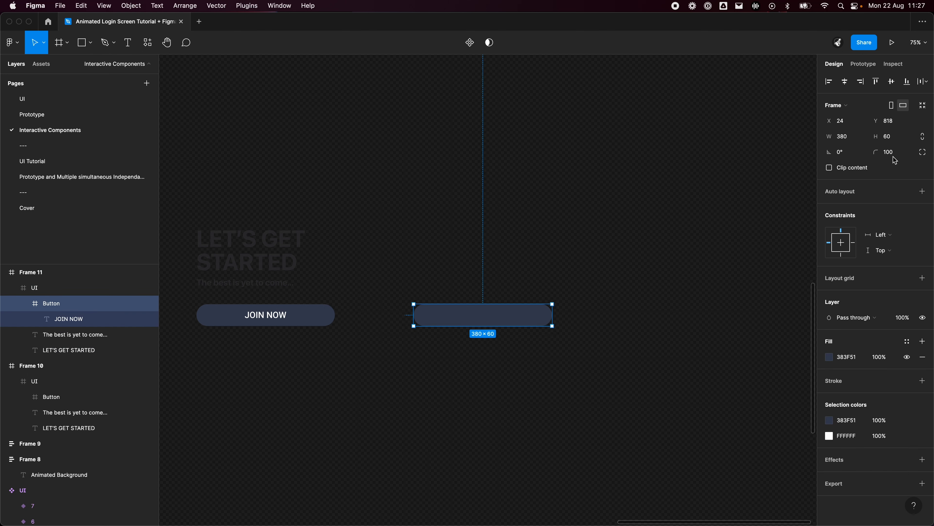
click(847, 139)
text(60)
key(Return)
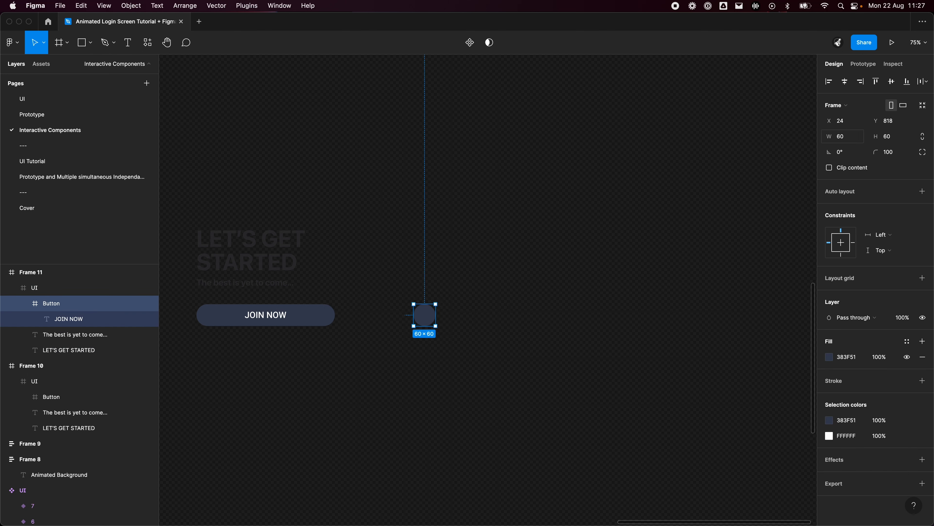
click(848, 79)
click(626, 325)
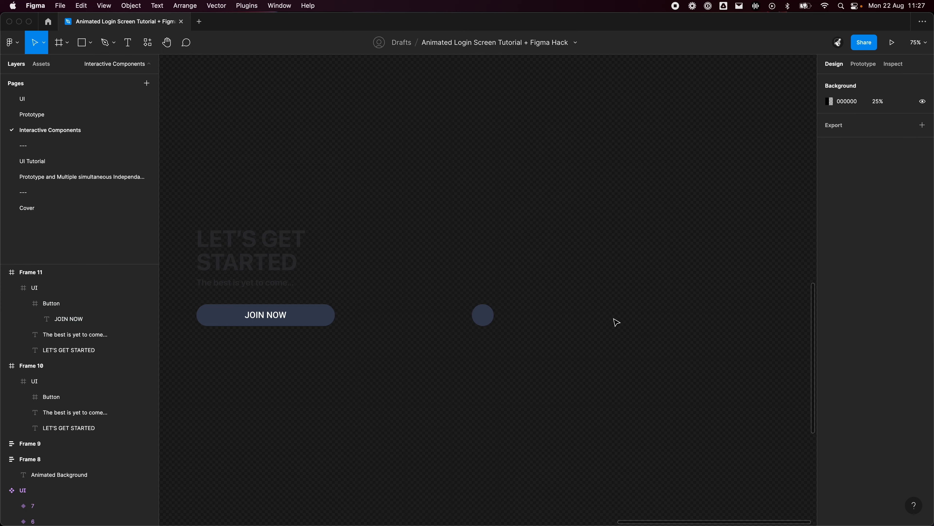
Compare Frame 10 and the edited Frame 11 with the variants in the UI component set.
scroll(607, 323, down, 3)
scroll(610, 326, down, 1)
click(407, 225)
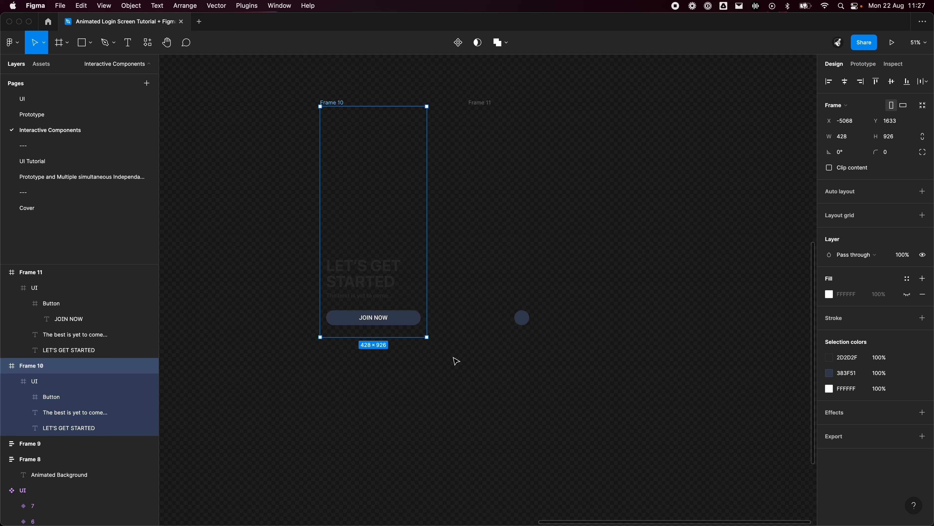
scroll(591, 339, down, 5)
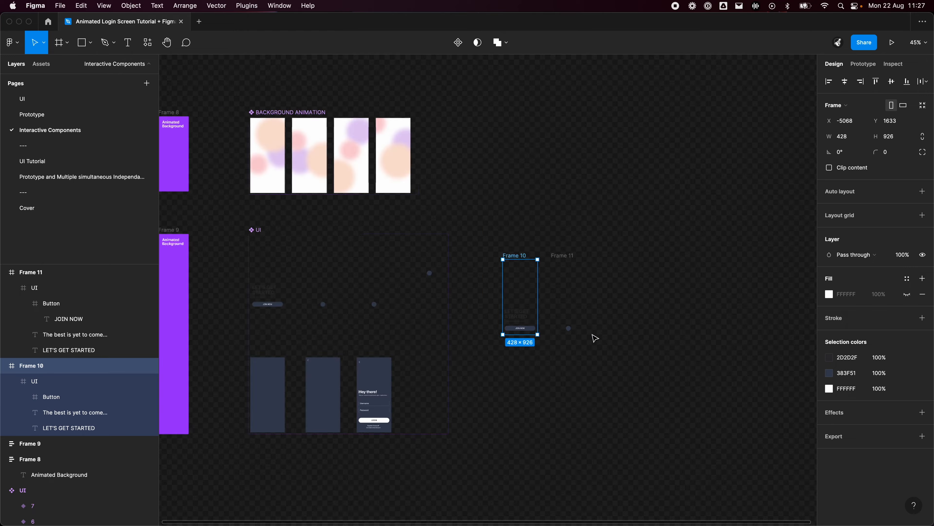
scroll(528, 354, up, 15)
scroll(514, 339, down, 15)
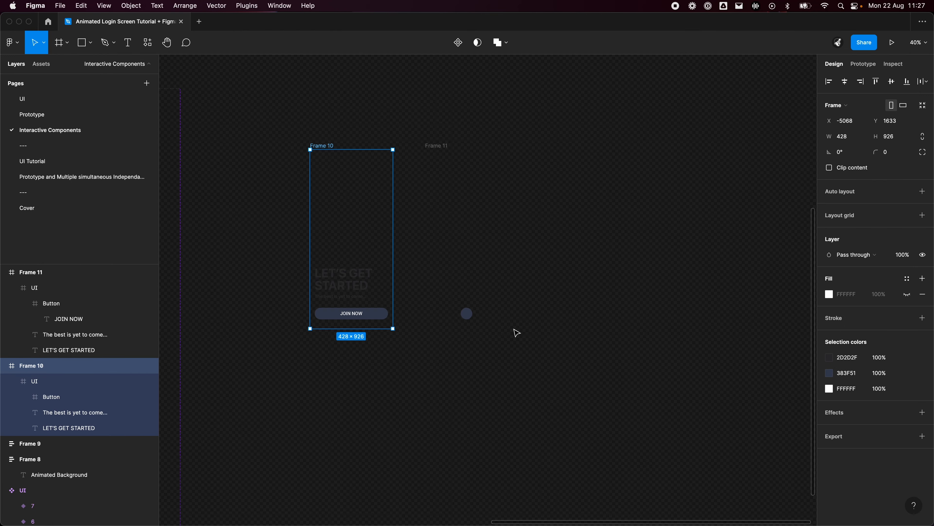
scroll(280, 267, up, 3)
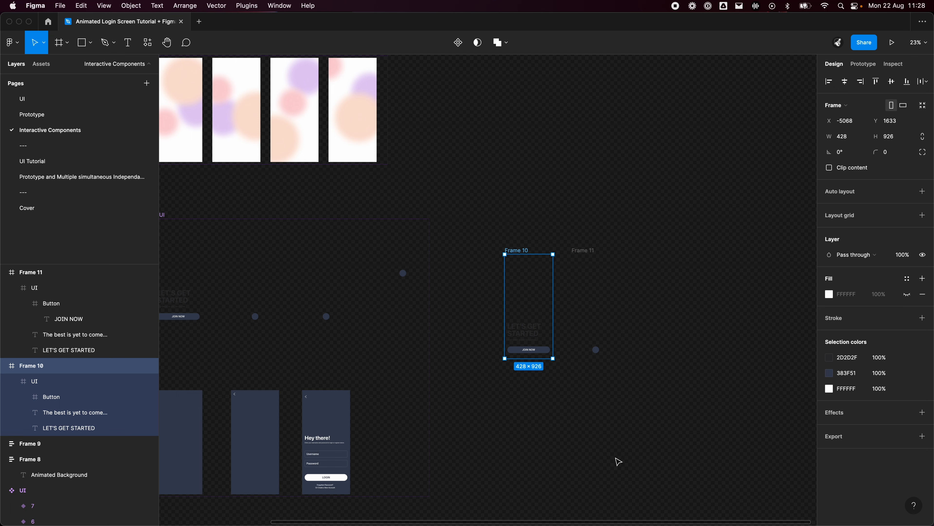
scroll(647, 339, up, 2)
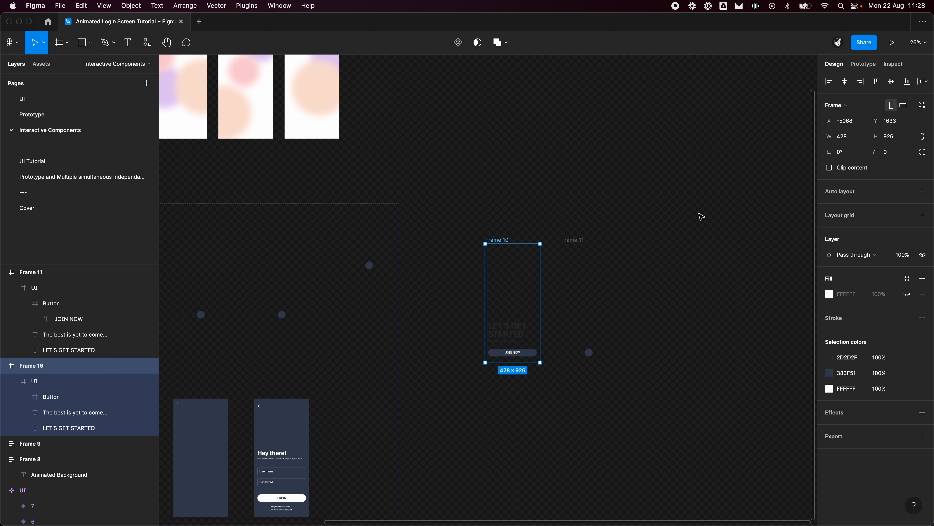
Try enlarging Frame 11's round button to 163 × 154 with a corner radius of 81, and undo the resizing.
super+click(589, 352)
drag(827, 138, 874, 136)
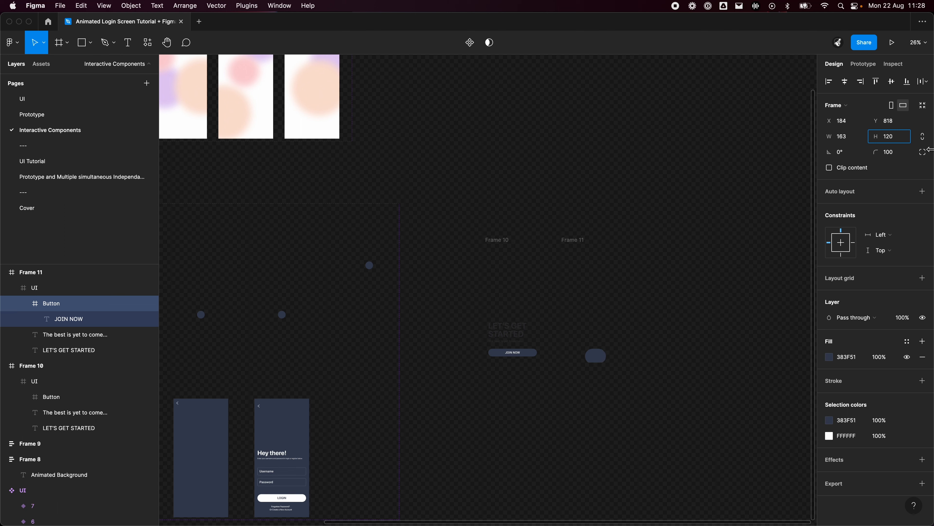
click(889, 158)
text(95)
drag(733, 160, 695, 191)
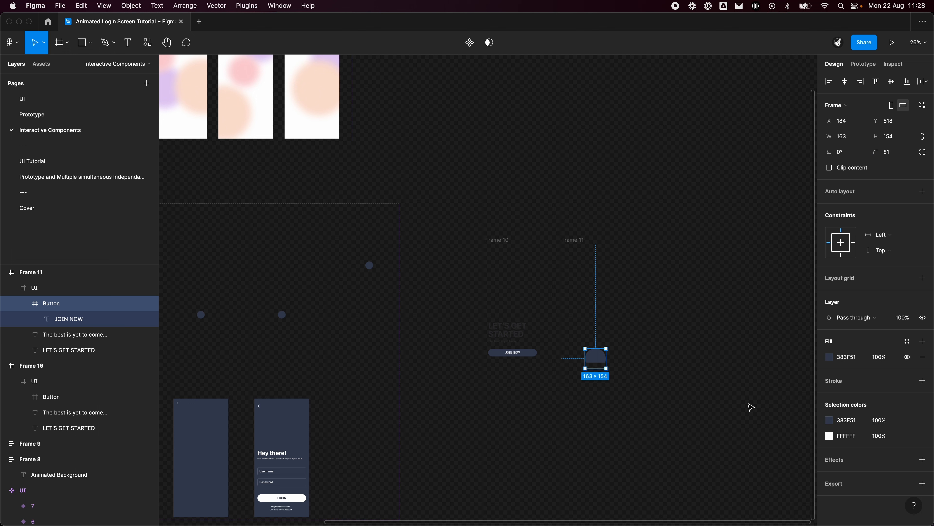
key(super+z)
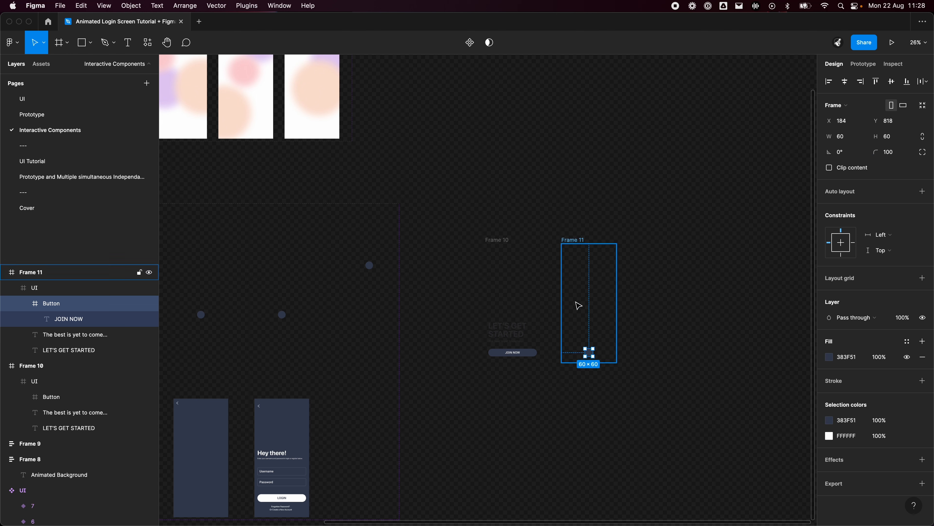
click(672, 403)
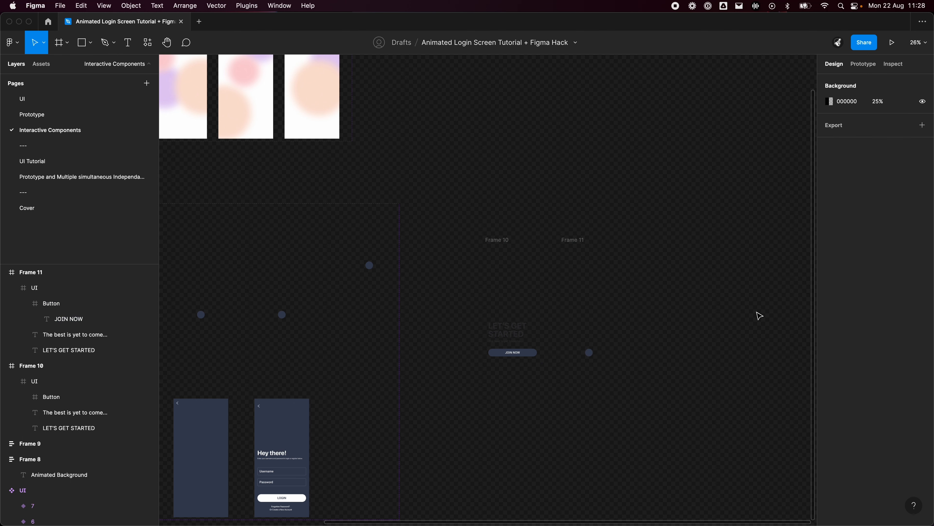
Expand variant 5 of the UI component set and select its Ellipse 3 layer to examine the circle's size.
scroll(625, 344, right, 5)
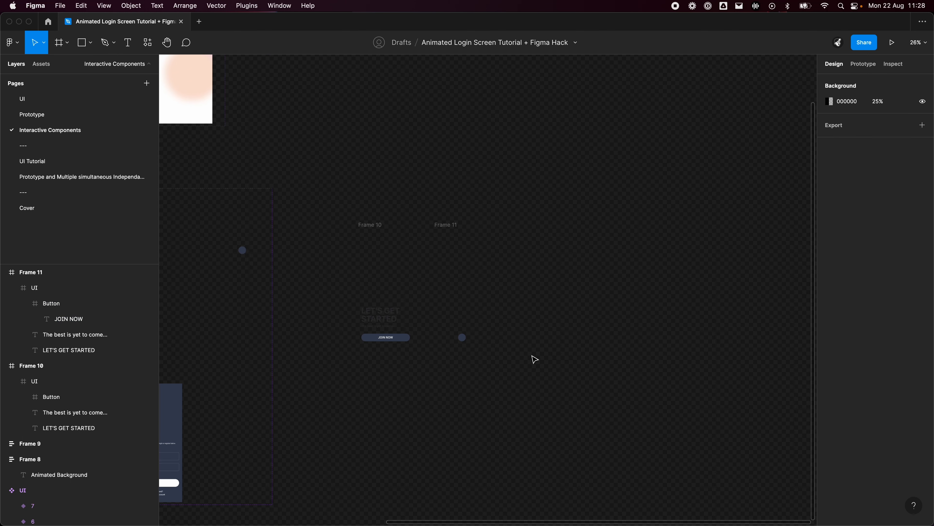
scroll(539, 359, left, 10)
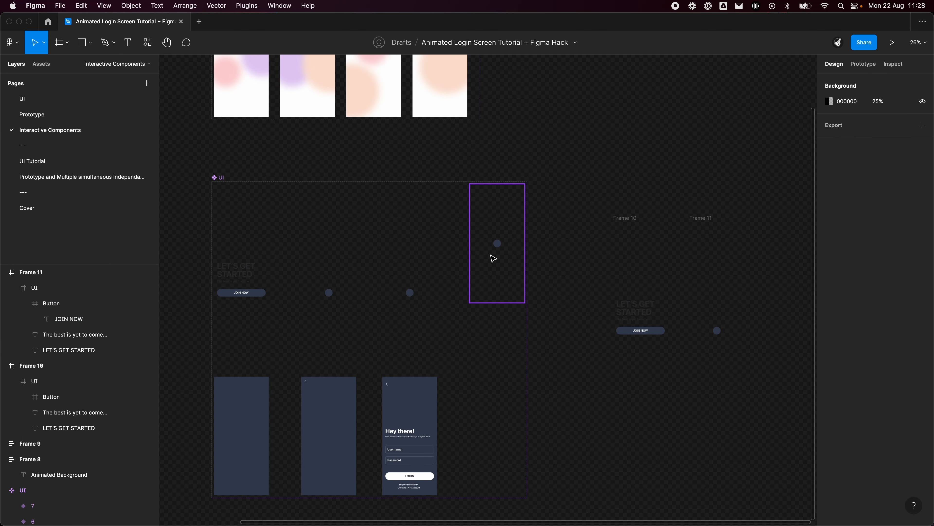
scroll(494, 259, down, 2)
click(270, 400)
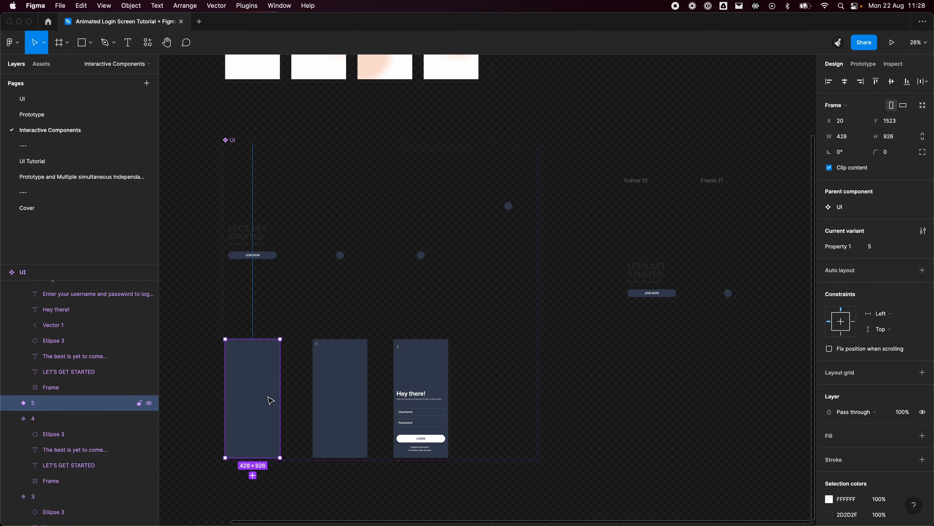
click(14, 404)
click(56, 420)
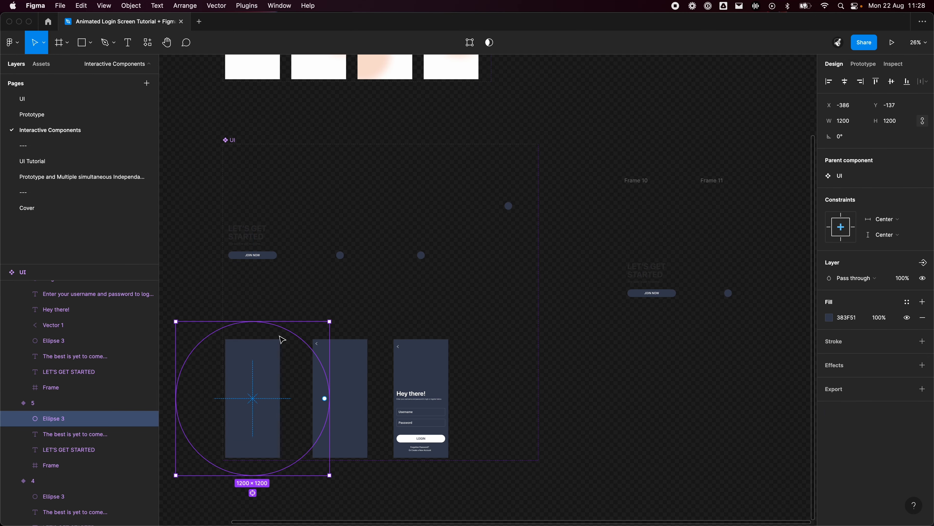
scroll(383, 325, left, 5)
scroll(383, 325, down, 2)
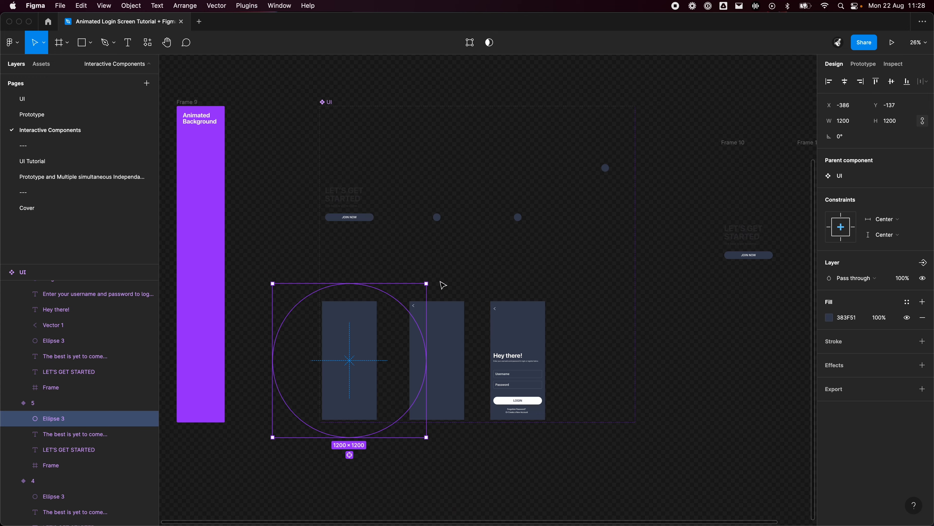
scroll(329, 366, up, 3)
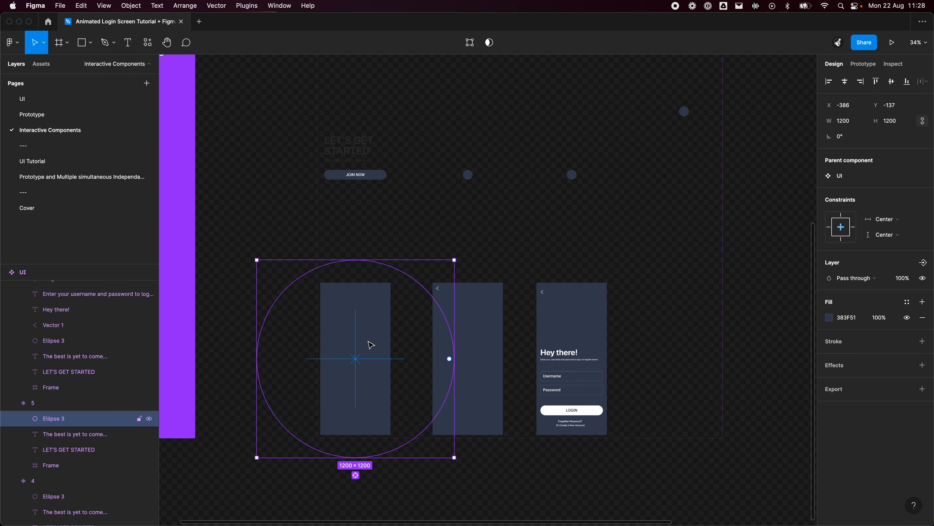
Set the opacity of the back arrow vector in variant 6 to 0%.
click(439, 289)
click(901, 282)
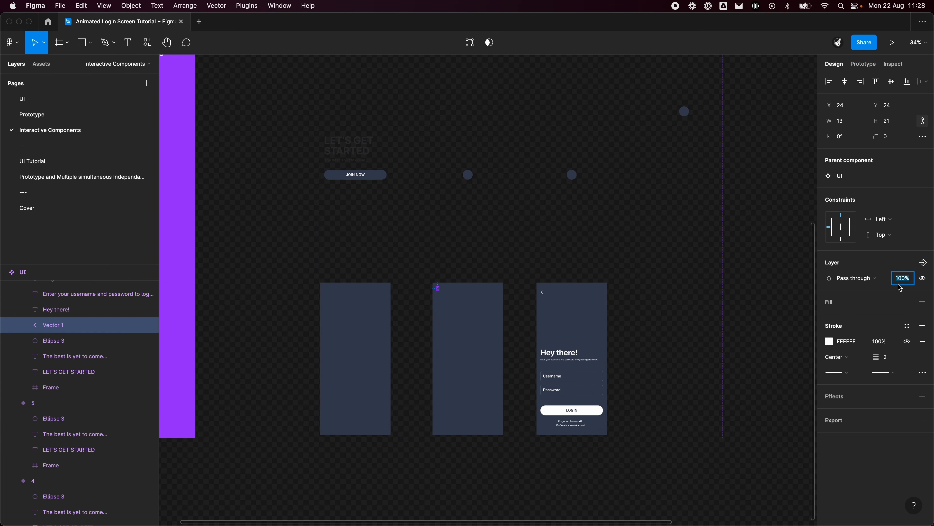
text(0)
key(Return)
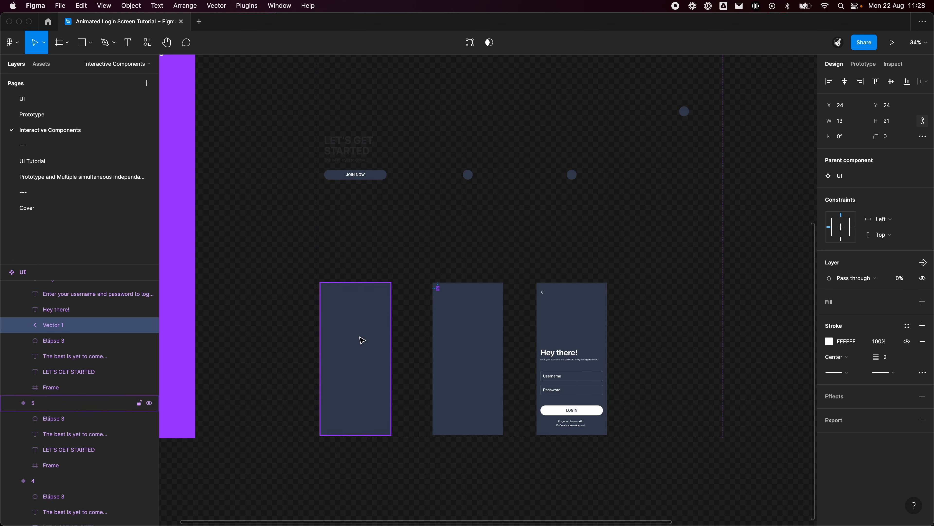
Select variants 5, 6 and 7 of the UI component set in turn to examine their progression.
click(371, 338)
click(485, 352)
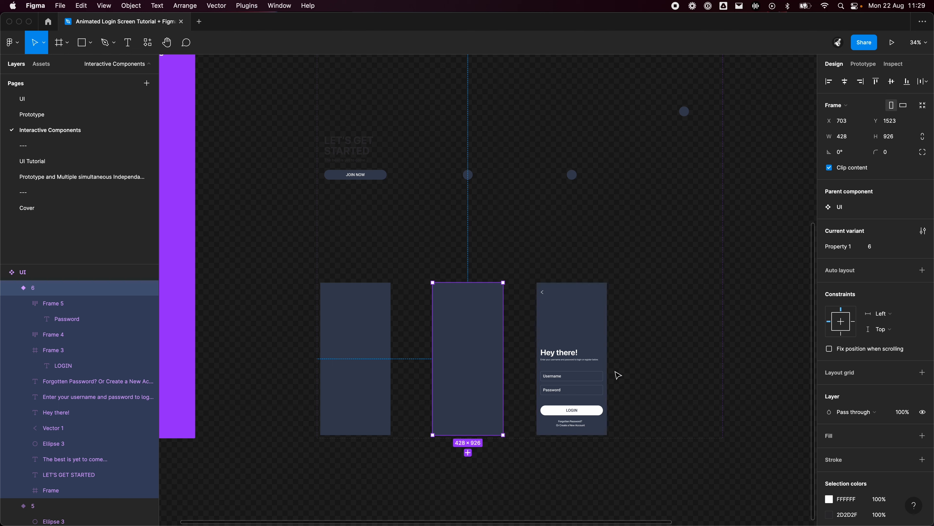
click(606, 383)
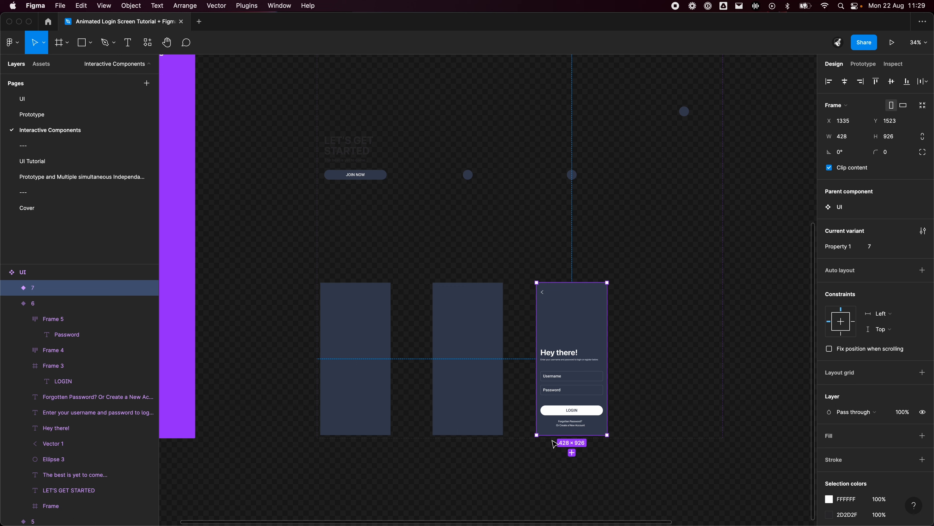
Select Frame 10 and Frame 11 together and view the component creation options, including Create component set, without applying one.
scroll(554, 444, down, 5)
scroll(622, 409, right, 5)
click(546, 228)
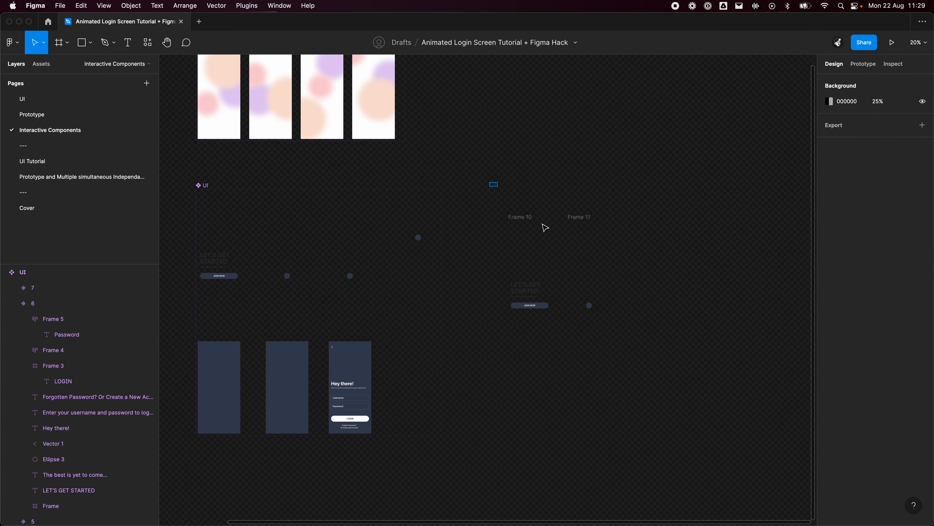
drag(490, 181, 683, 406)
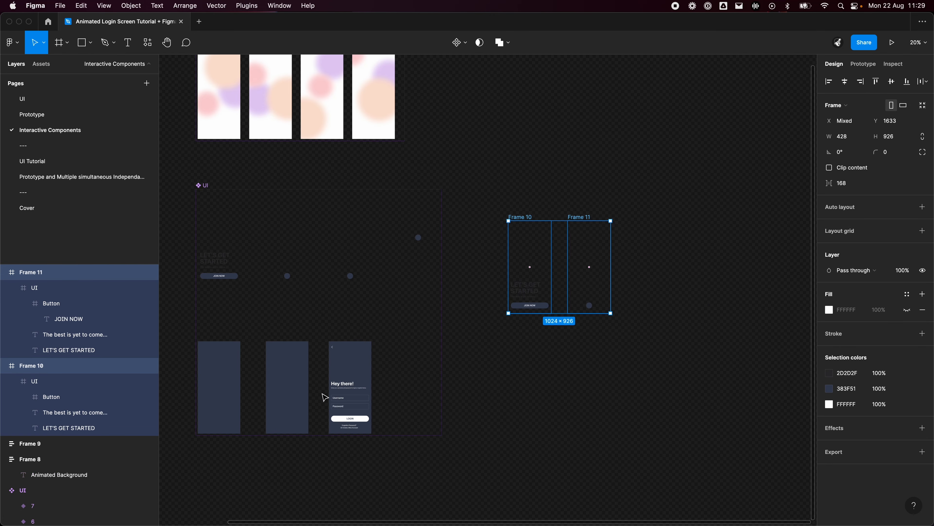
click(466, 45)
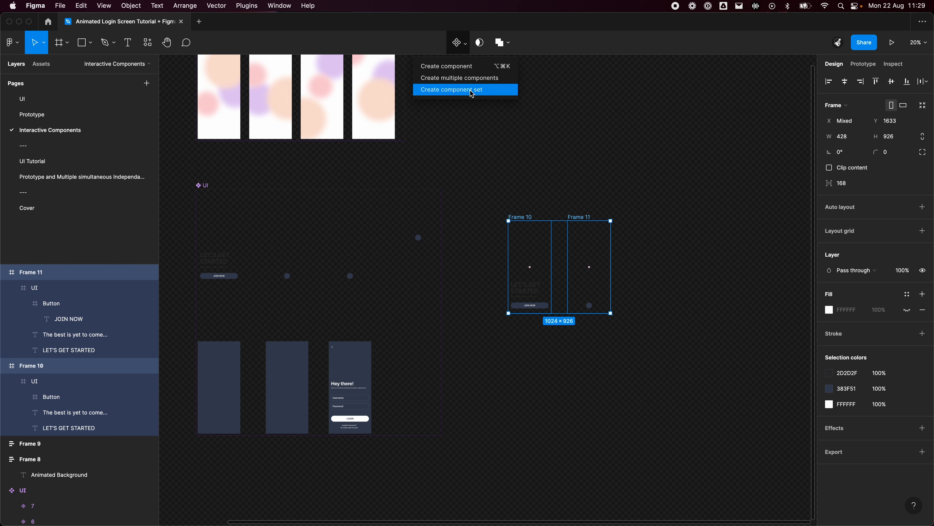
click(631, 142)
Delete Frame 10 and Frame 11 from the canvas.
drag(497, 222, 696, 405)
key(Delete)
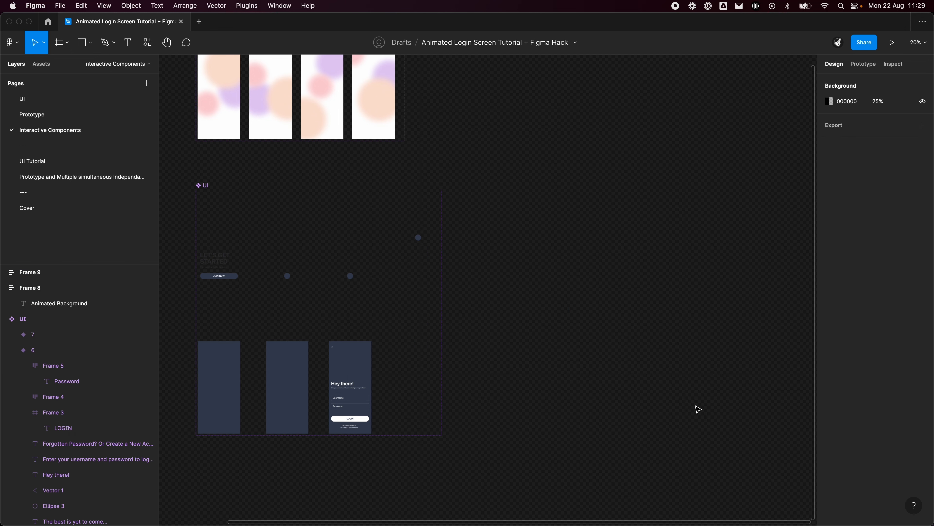
Examine the interaction details of variant 1's JOIN NOW button connection and of variant 2's connection to variant 3.
scroll(697, 407, left, 3)
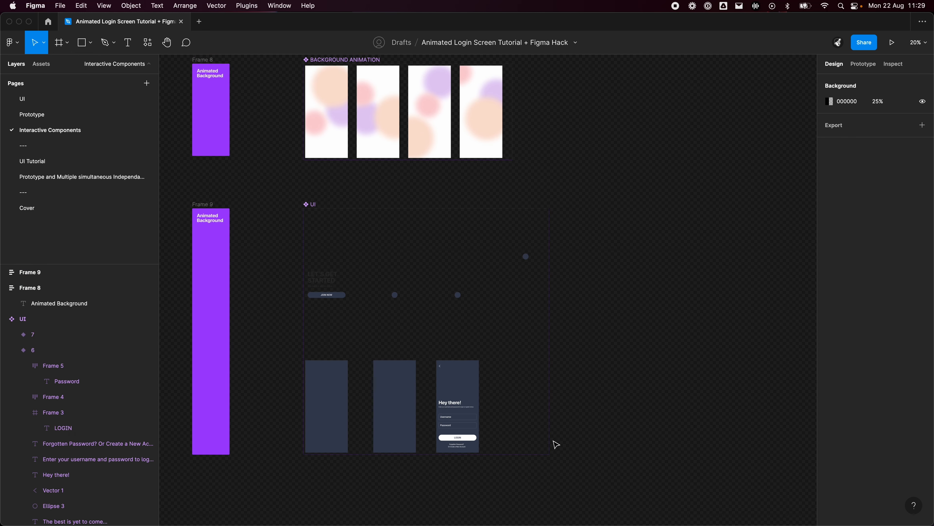
click(328, 256)
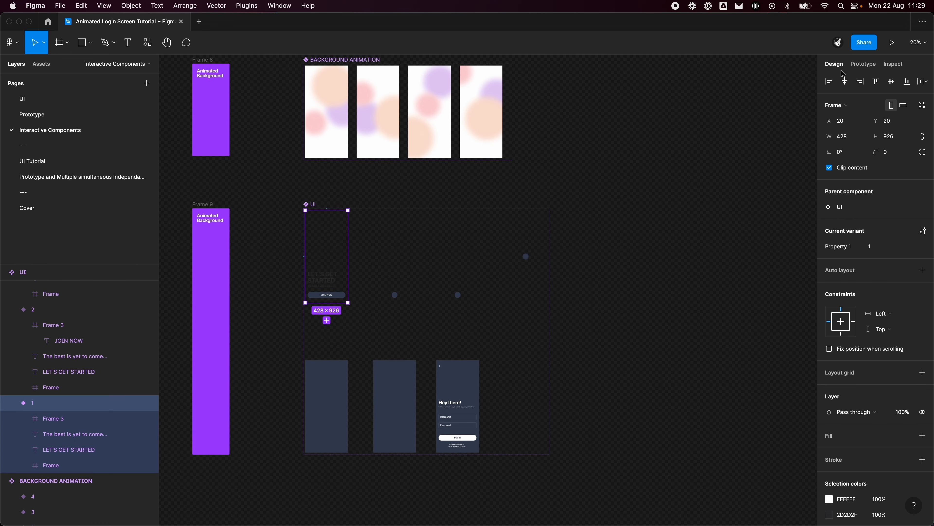
click(863, 64)
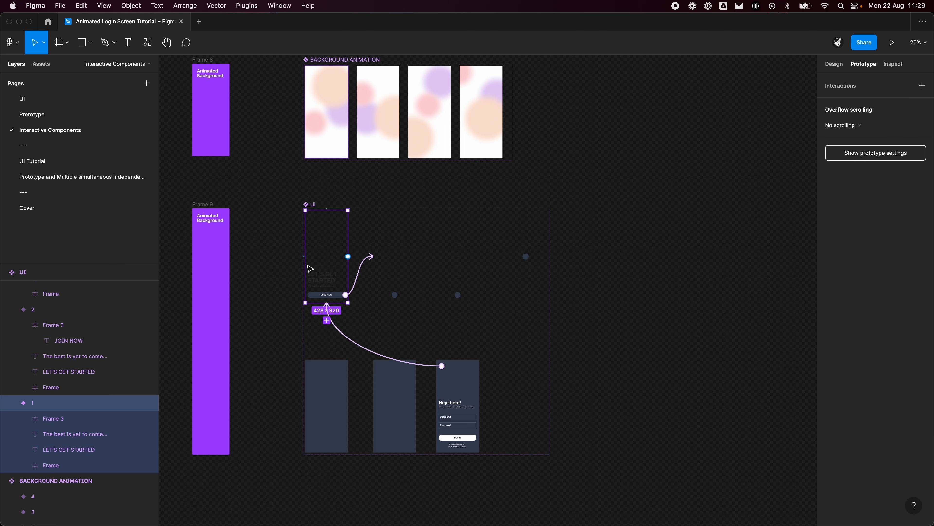
click(356, 274)
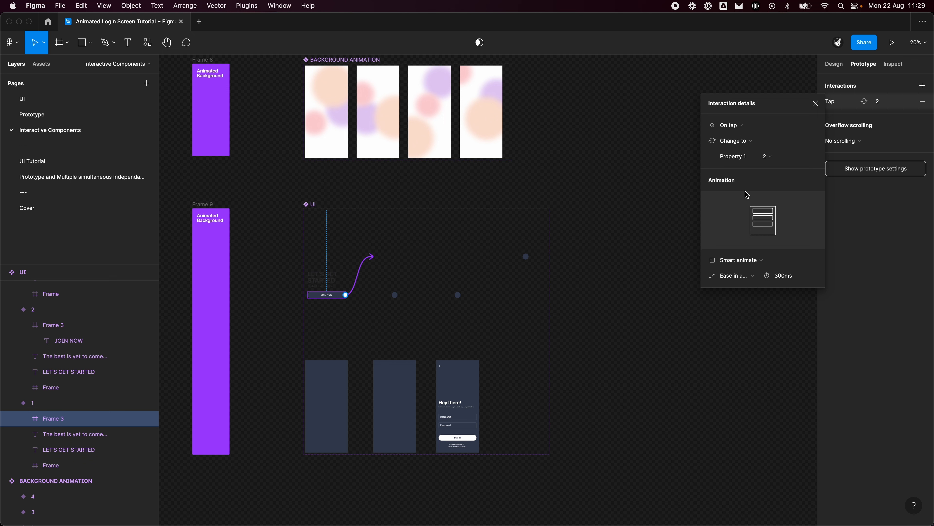
click(410, 269)
click(430, 257)
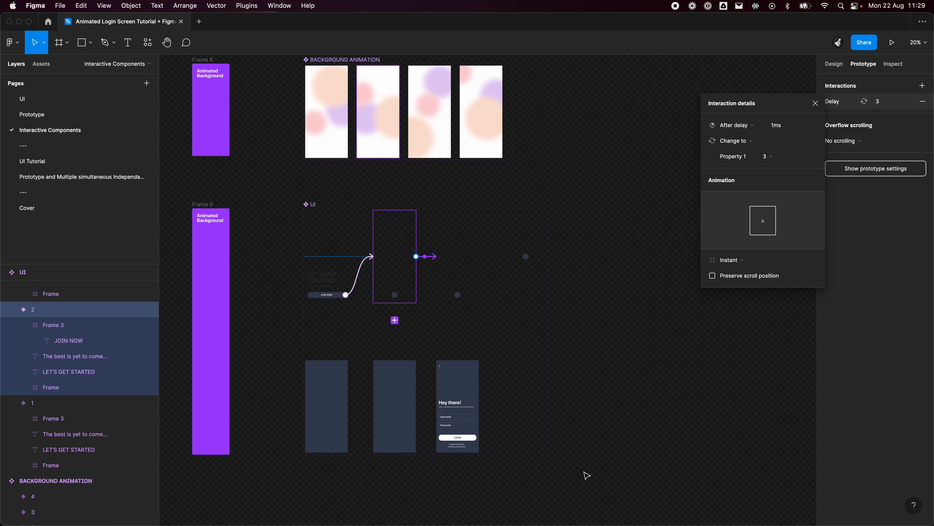
Deselect variant 2 and examine the full chain of prototype connections between the variants of the UI component set.
click(596, 386)
scroll(580, 336, down, 3)
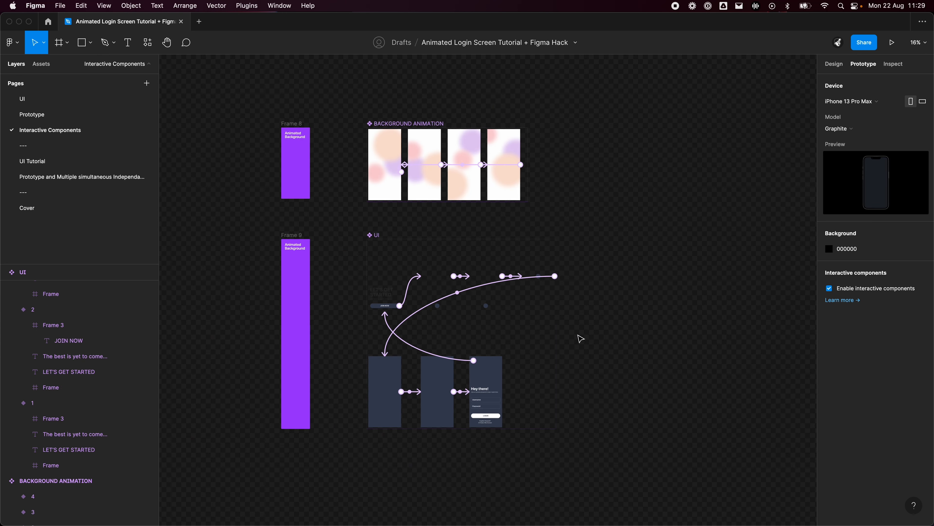
drag(558, 330, 621, 313)
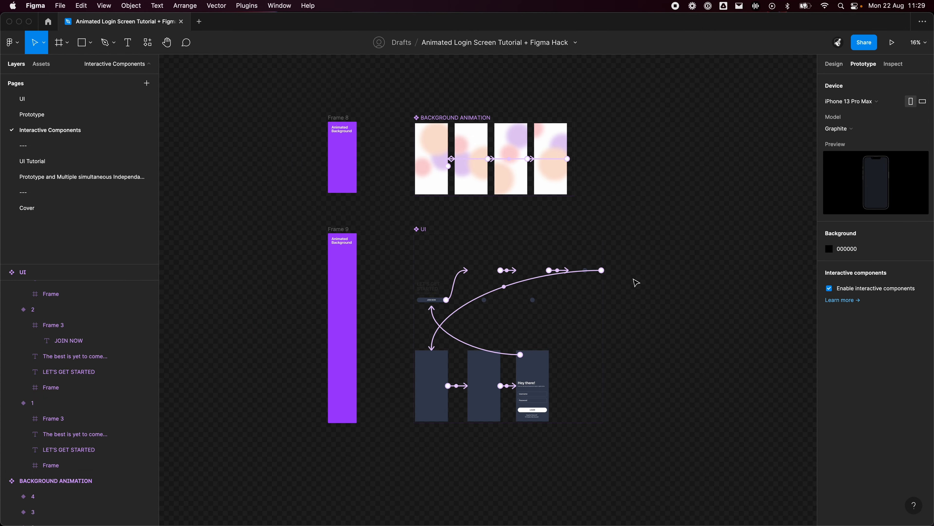
scroll(695, 399, up, 5)
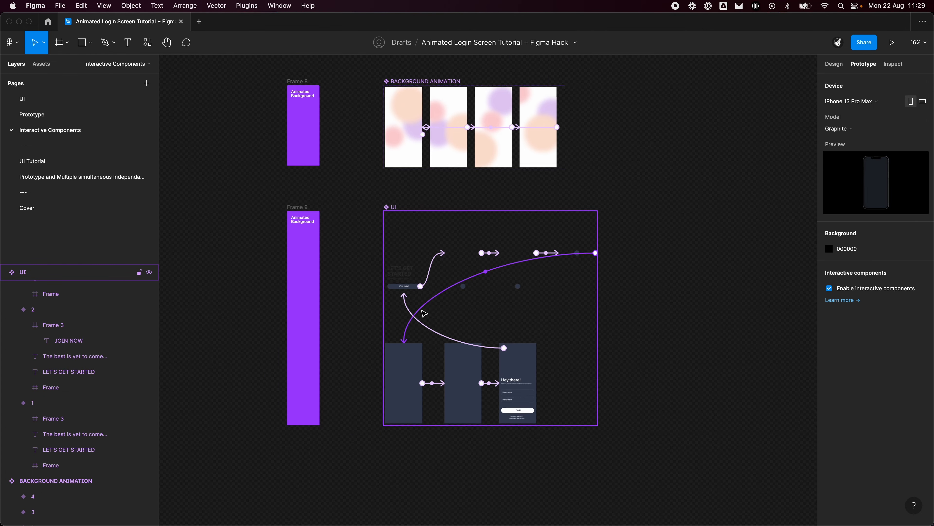
scroll(514, 361, down, 2)
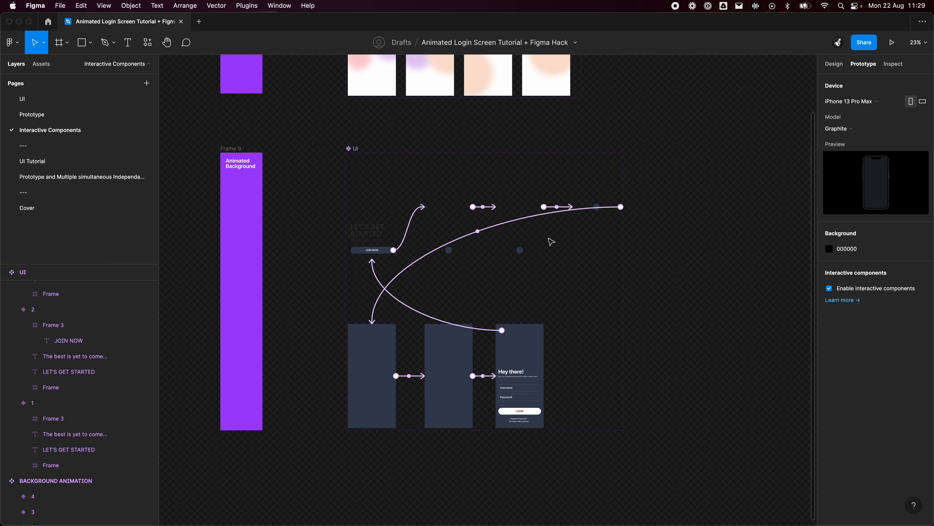
scroll(667, 363, down, 3)
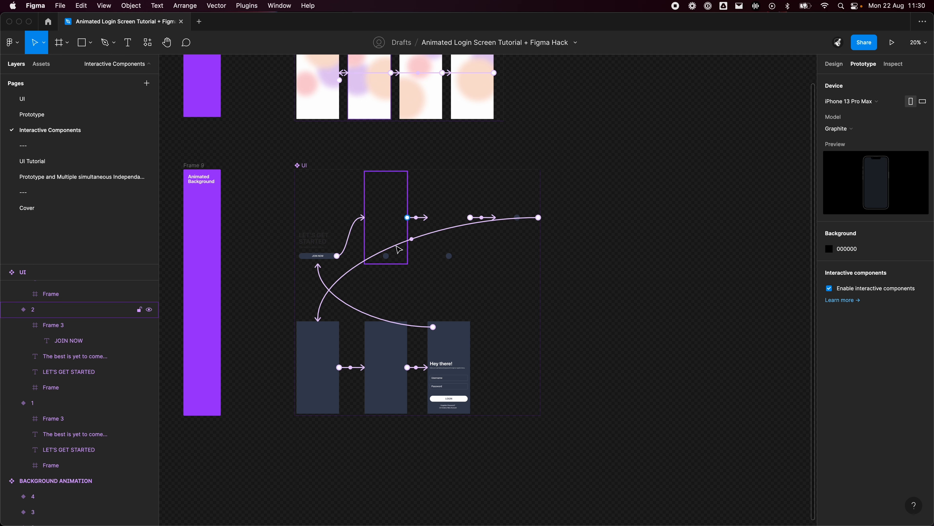
scroll(541, 283, left, 2)
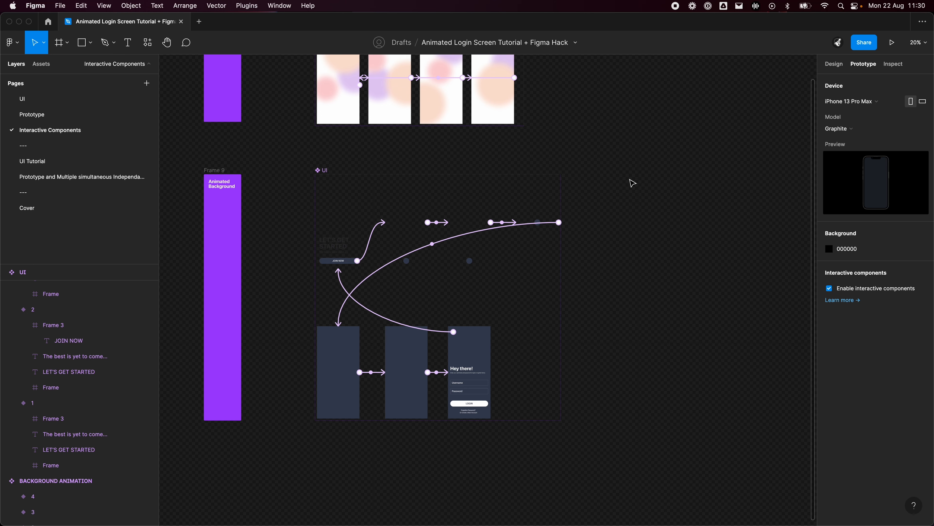
View the BACKGROUND ANIMATION and UI component sets together to compare the two interactive components.
drag(624, 179, 607, 240)
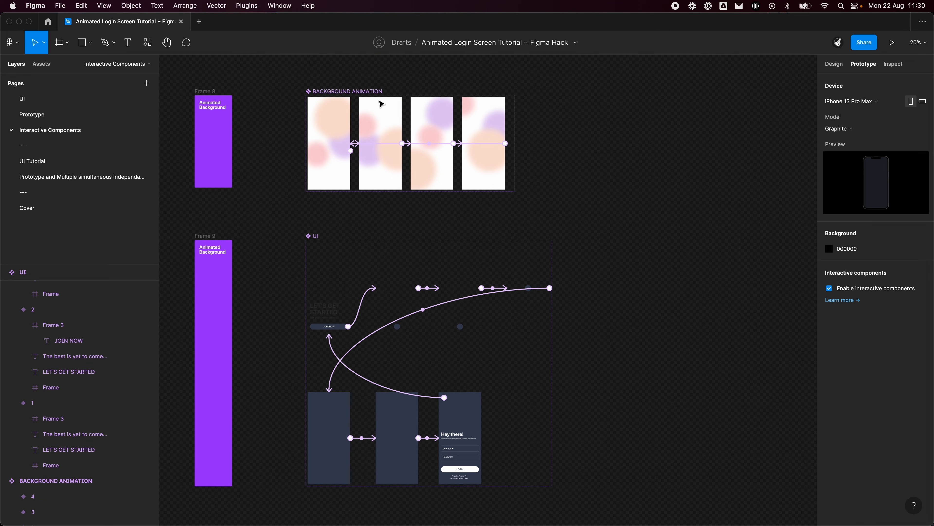
click(313, 120)
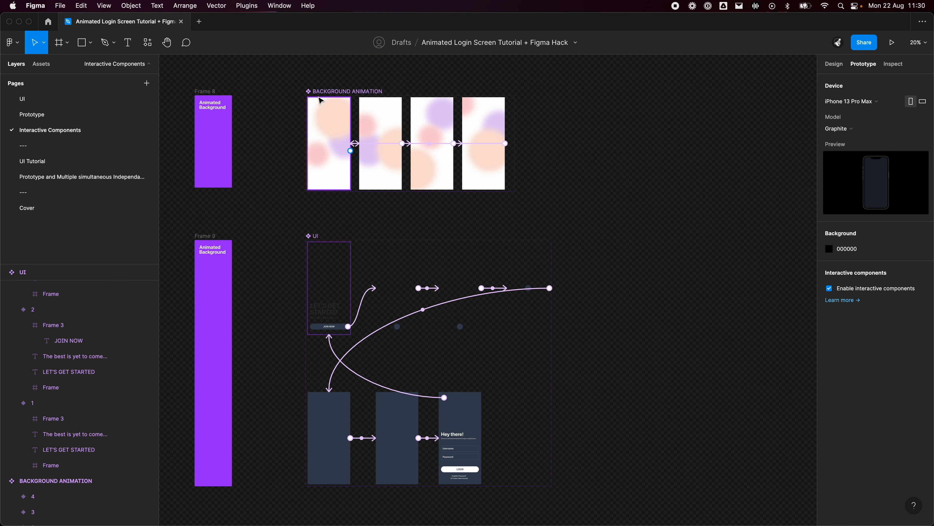
click(382, 91)
click(328, 215)
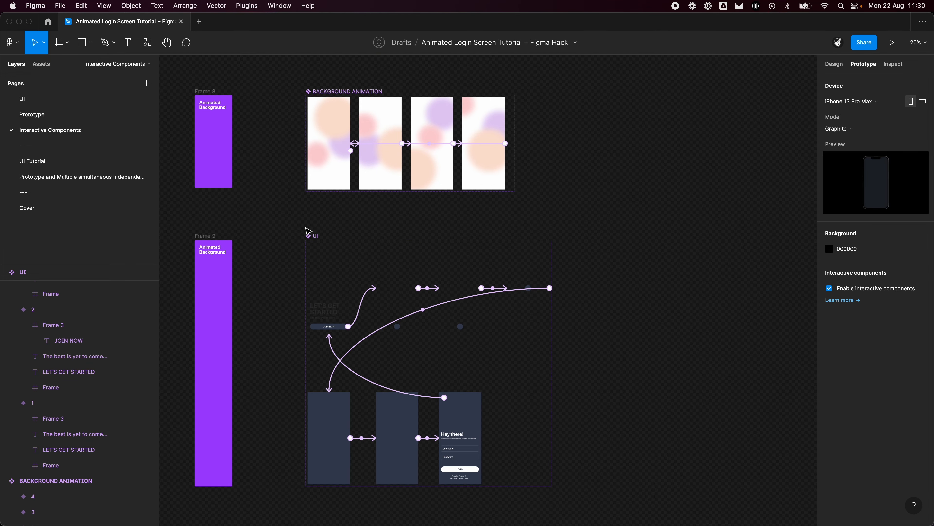
Place an instance of the local BACKGROUND ANIMATION component on the empty canvas to the right of the component sets.
scroll(617, 221, down, 2)
scroll(616, 220, right, 2)
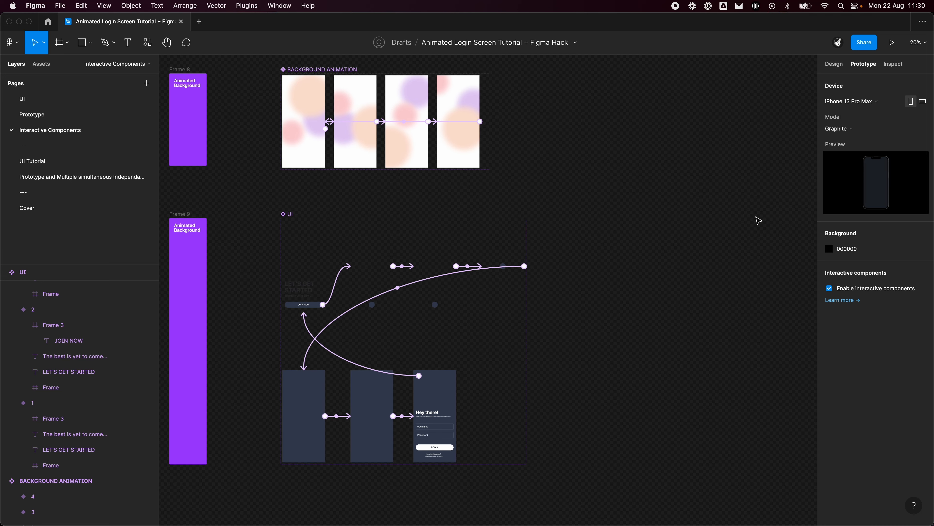
scroll(697, 294, right, 4)
scroll(698, 294, up, 1)
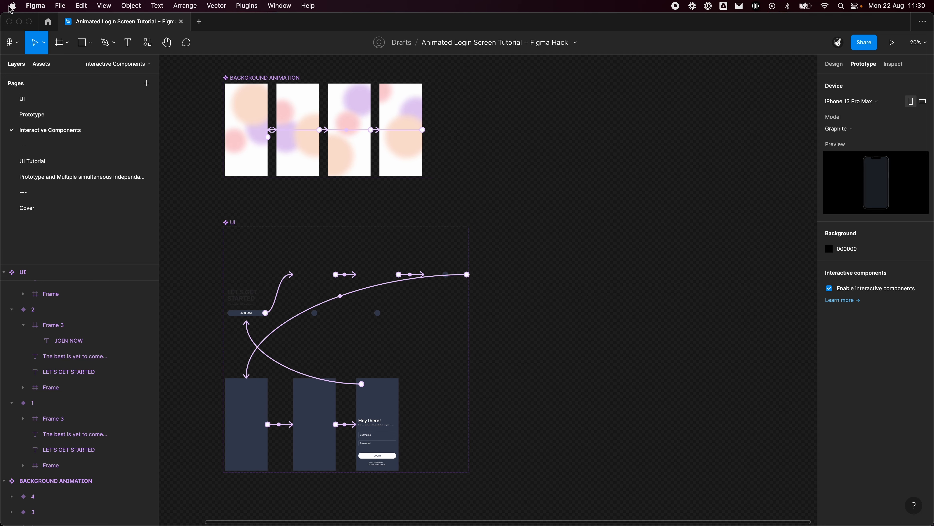
click(44, 64)
drag(46, 151, 659, 258)
click(699, 334)
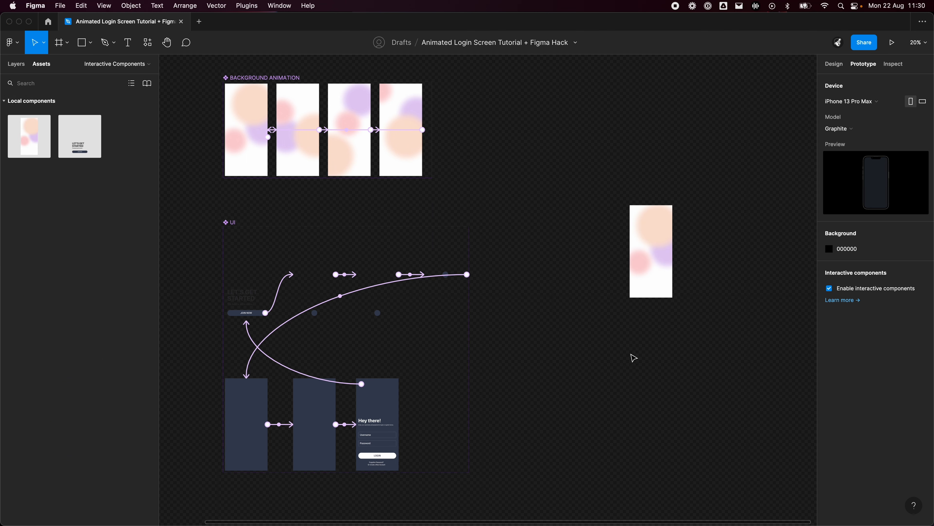
Wrap the placed background animation instance in its own frame with Frame selection.
click(644, 263)
right_click(645, 266)
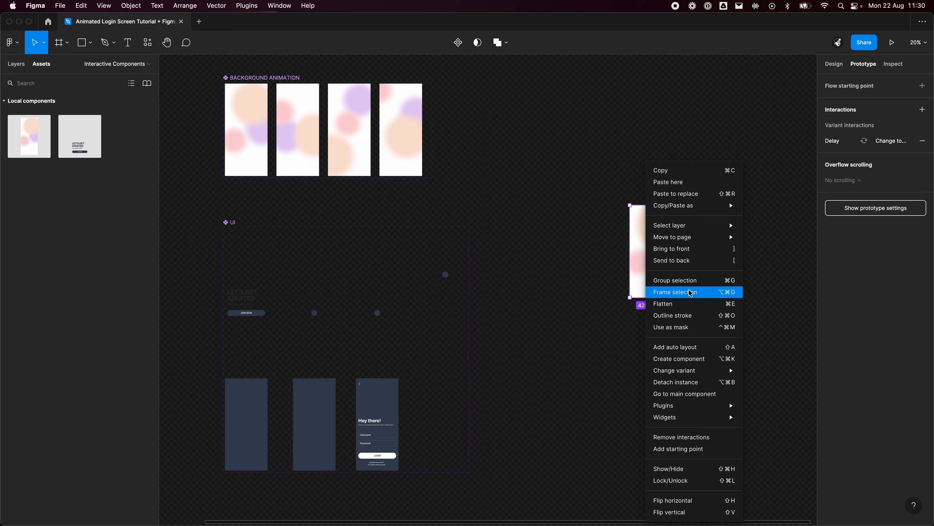
click(691, 293)
click(674, 336)
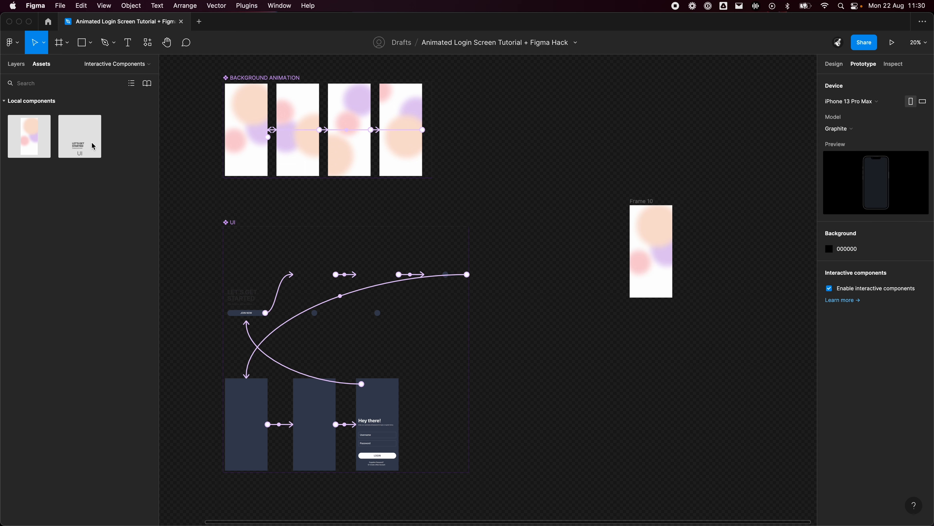
Place a UI component instance over the background inside Frame 10 and align it to the frame's vertical centre.
drag(636, 275, 657, 279)
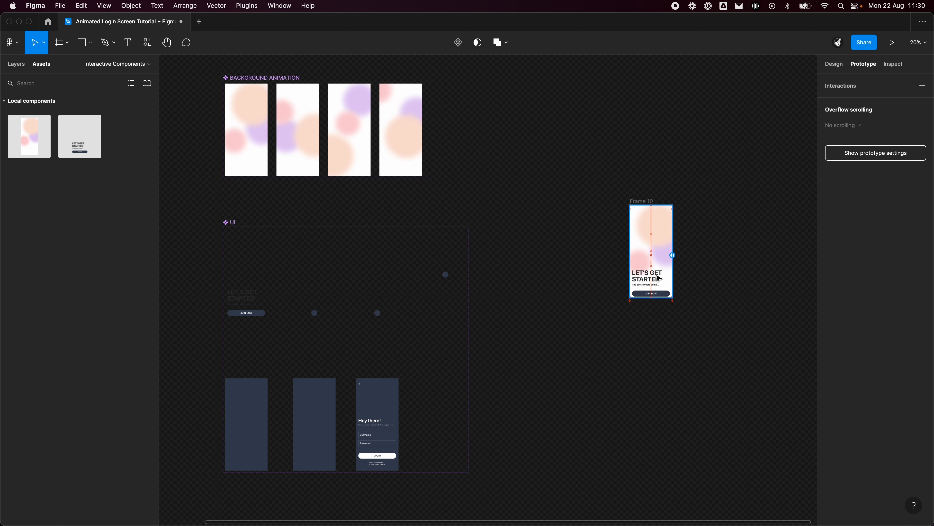
click(835, 64)
click(892, 82)
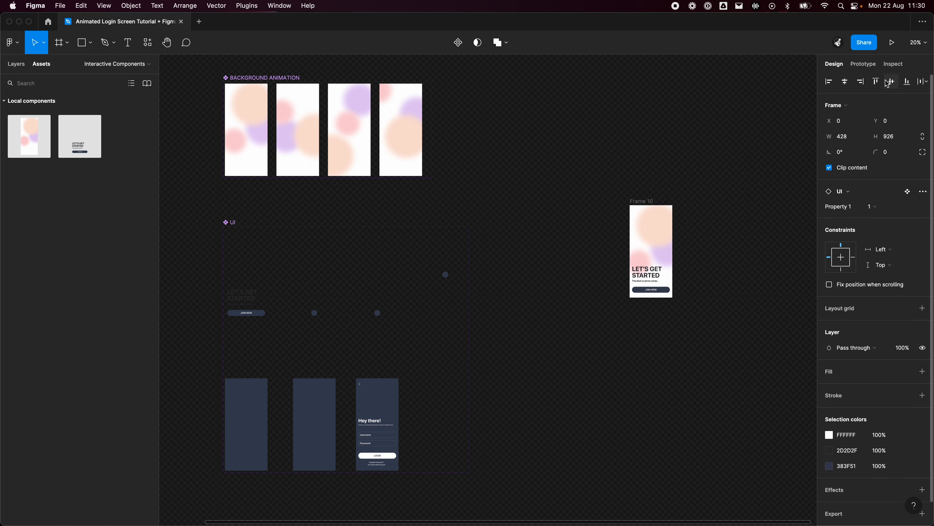
Preview the prototype, test the JOIN NOW transition and the back arrow on the login screen repeatedly, and close the preview.
click(899, 36)
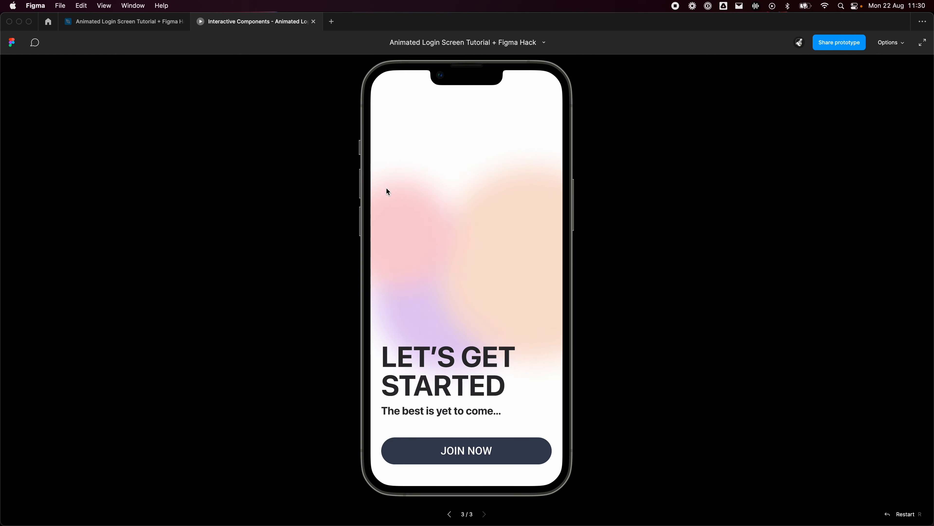
click(454, 446)
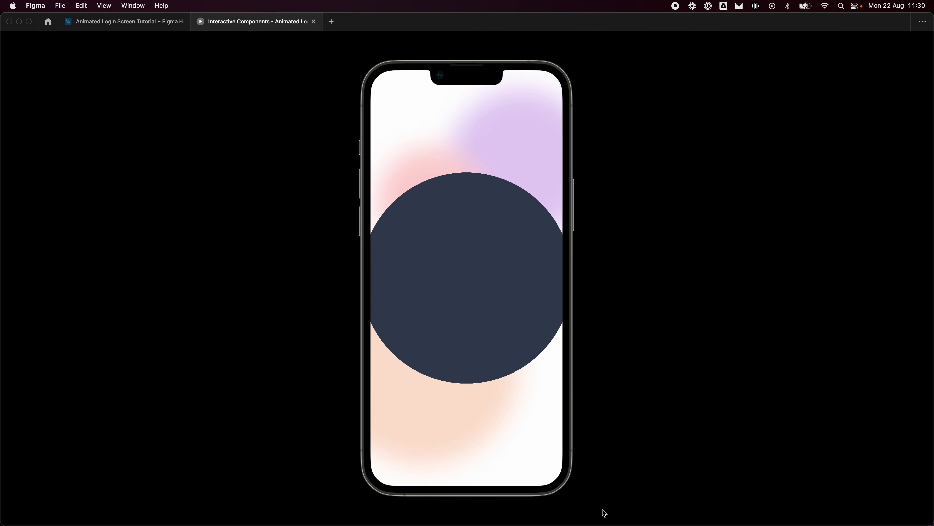
click(395, 107)
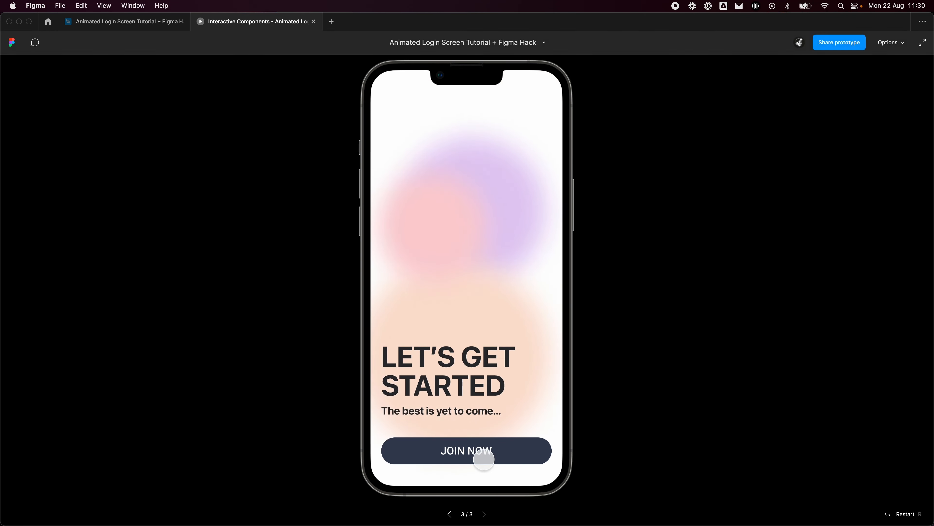
click(482, 454)
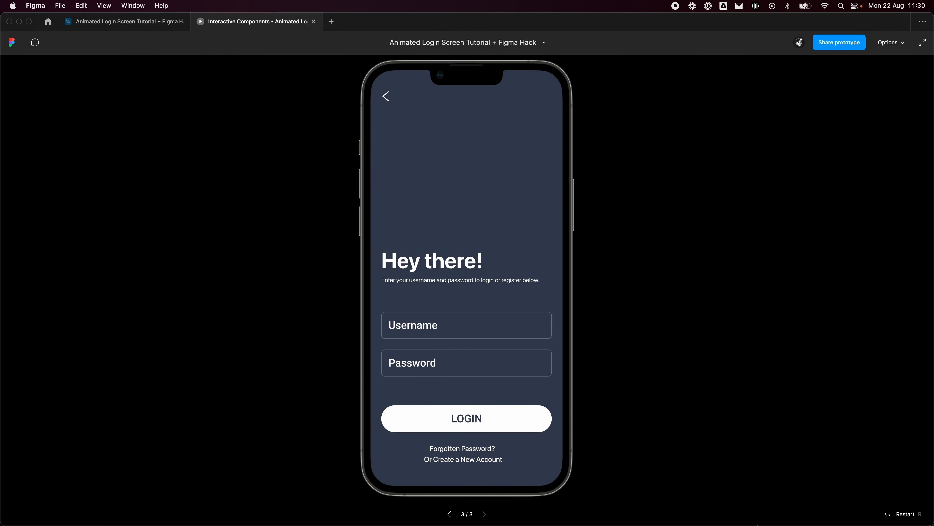
click(382, 92)
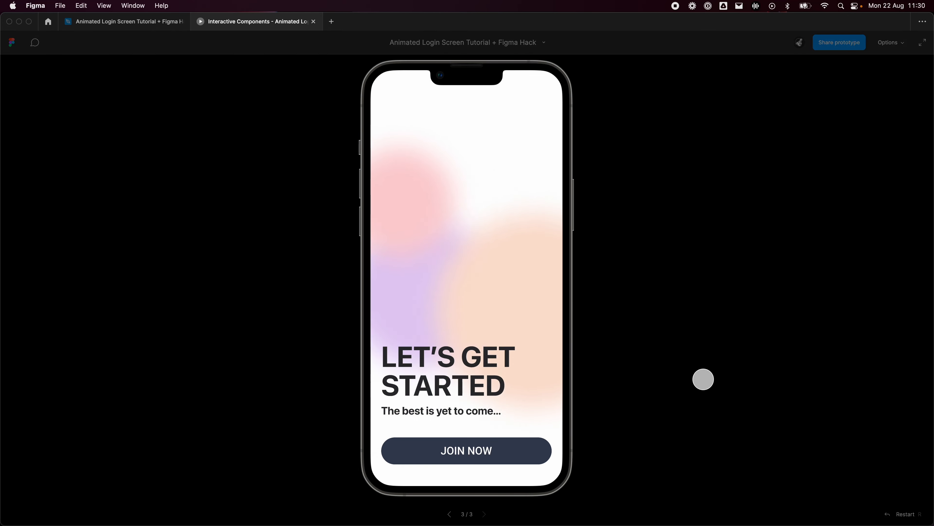
click(495, 459)
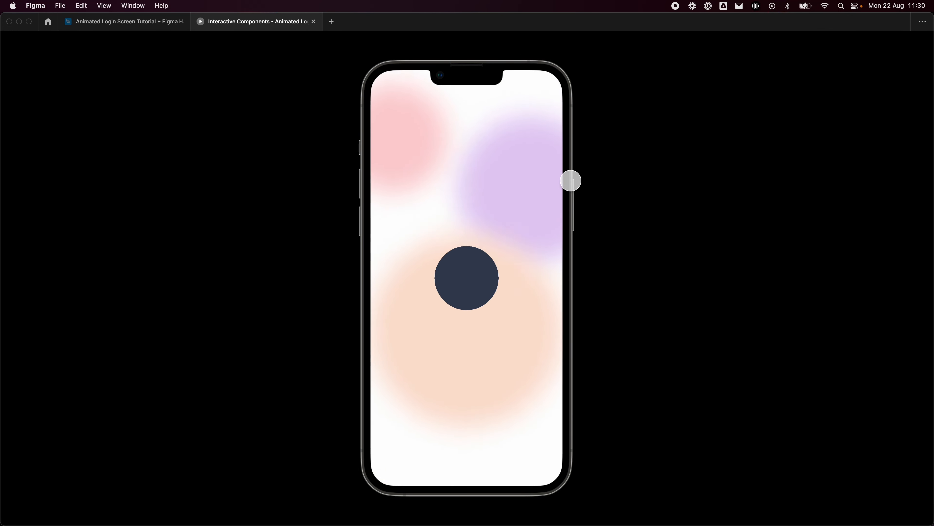
click(387, 97)
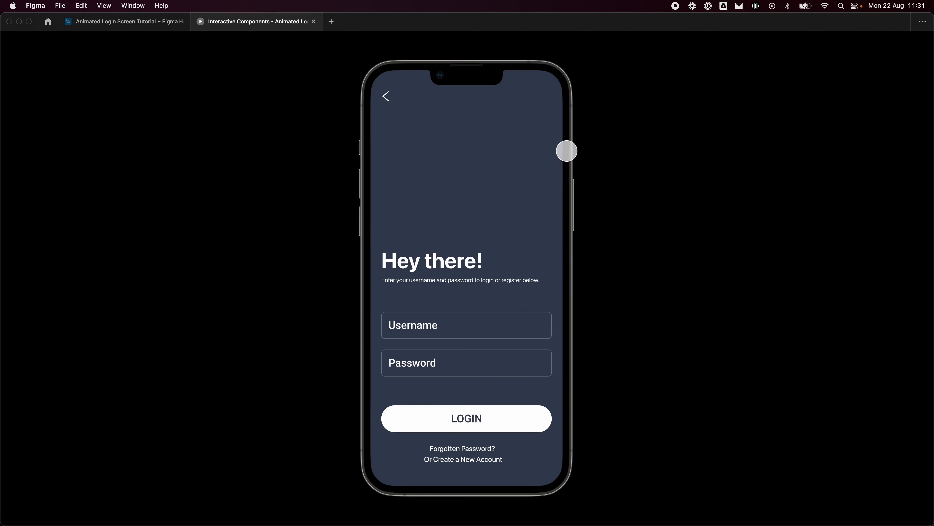
click(391, 98)
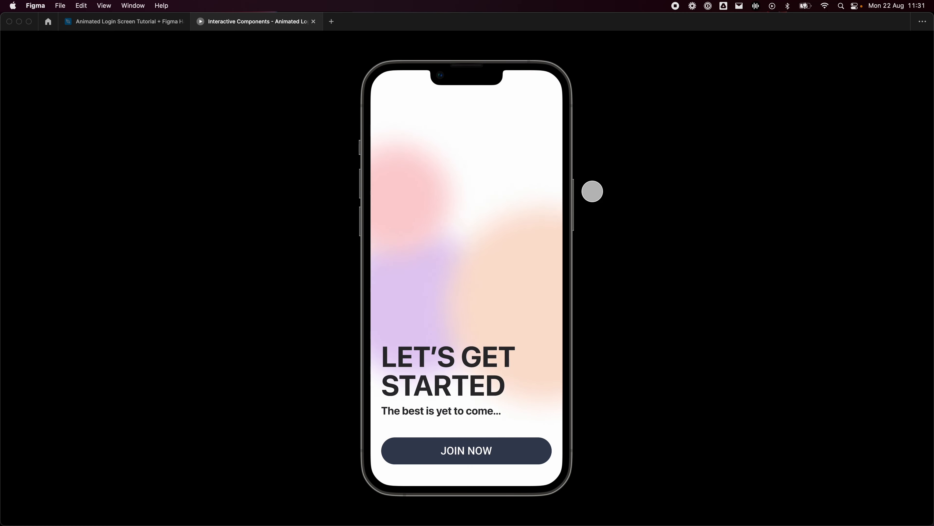
click(313, 21)
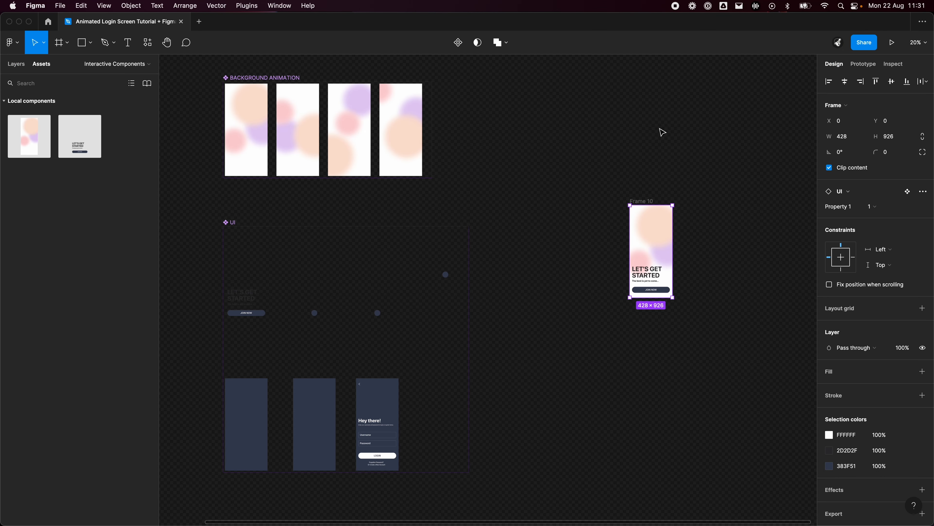